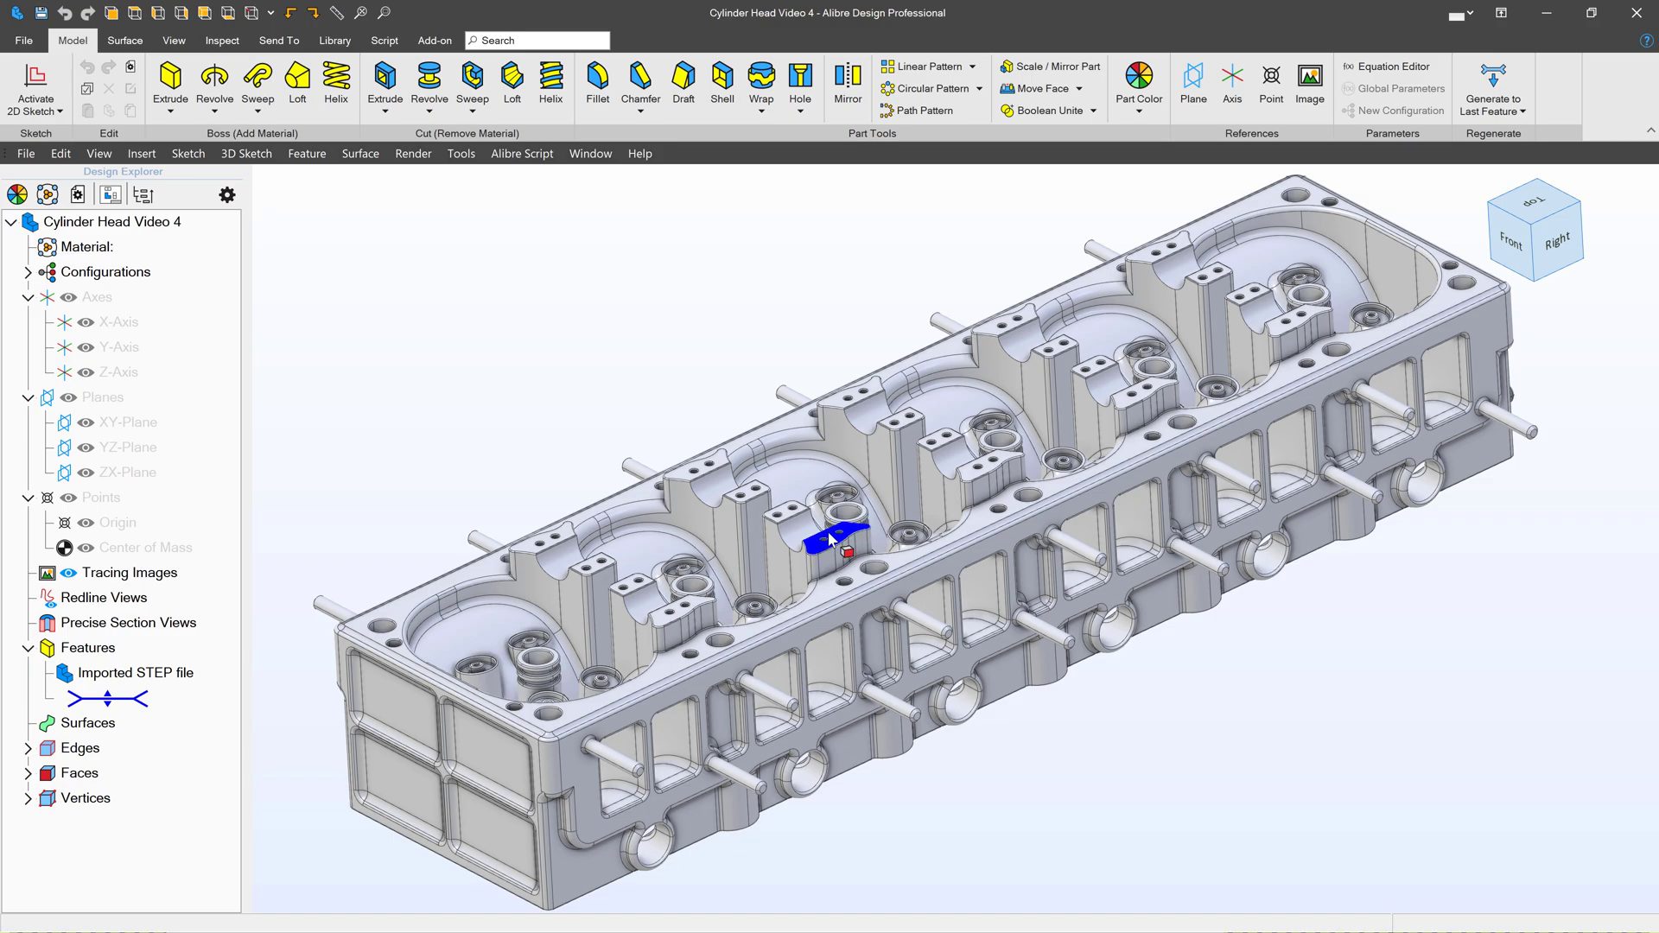
Remove the right-hand bolt hole from the scalloped pad of the bearing saddle, using Remove Face with its faces selected manually
scroll(819, 541, "up", 6)
left_click(787, 535)
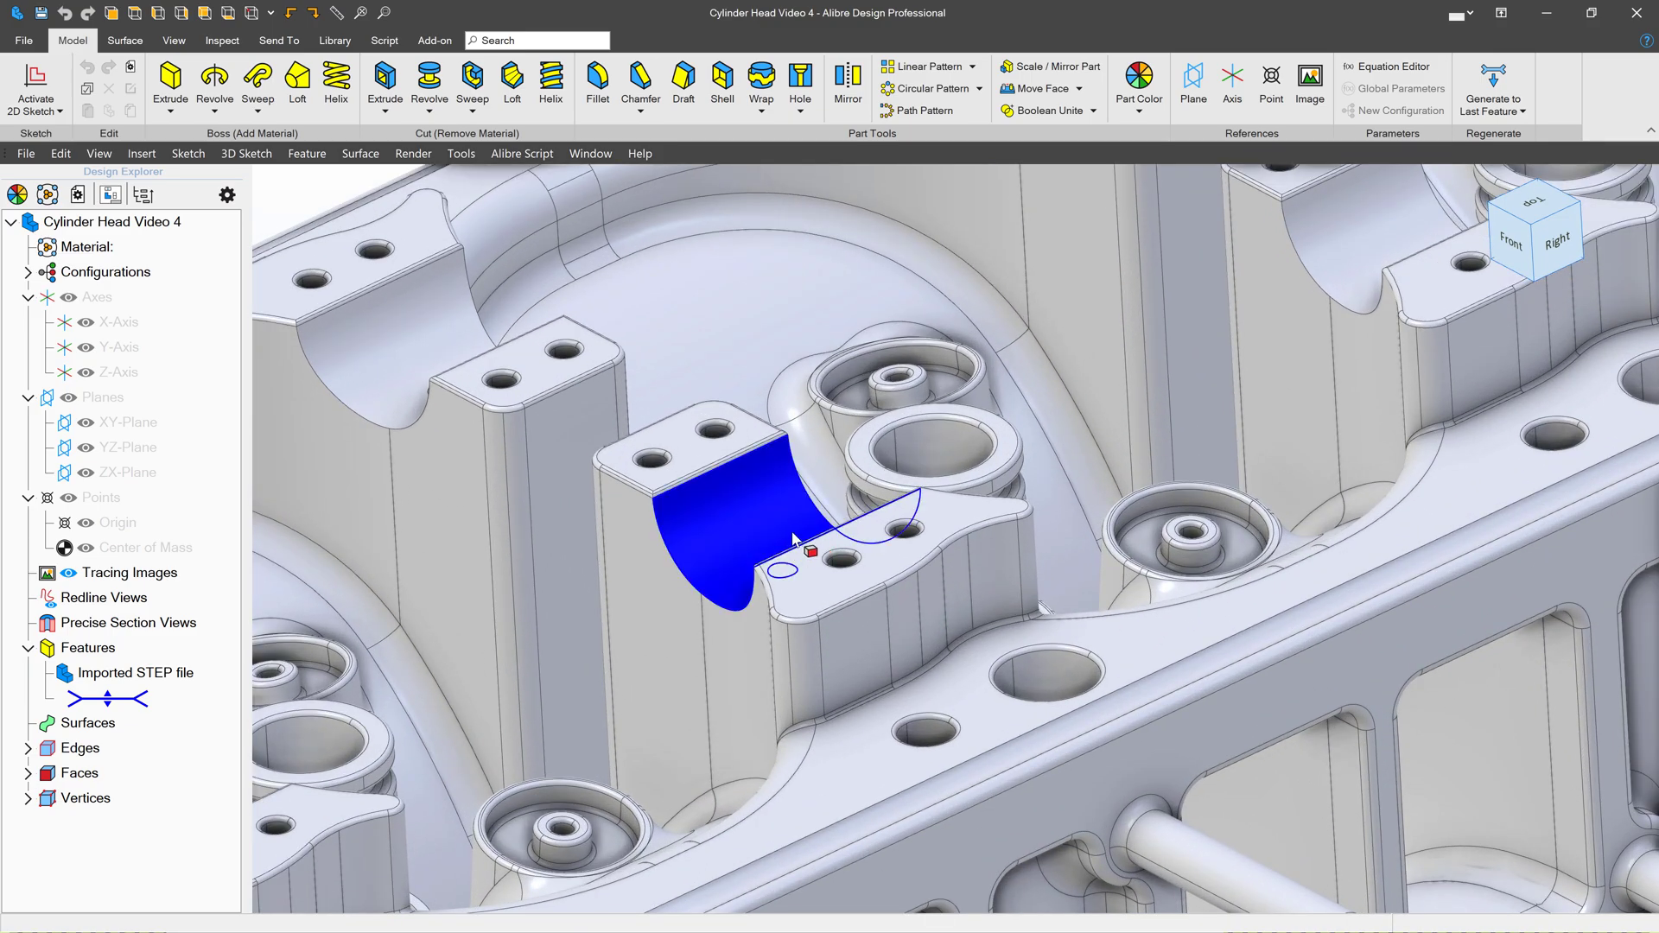
middle_click_drag(784, 525, 774, 527)
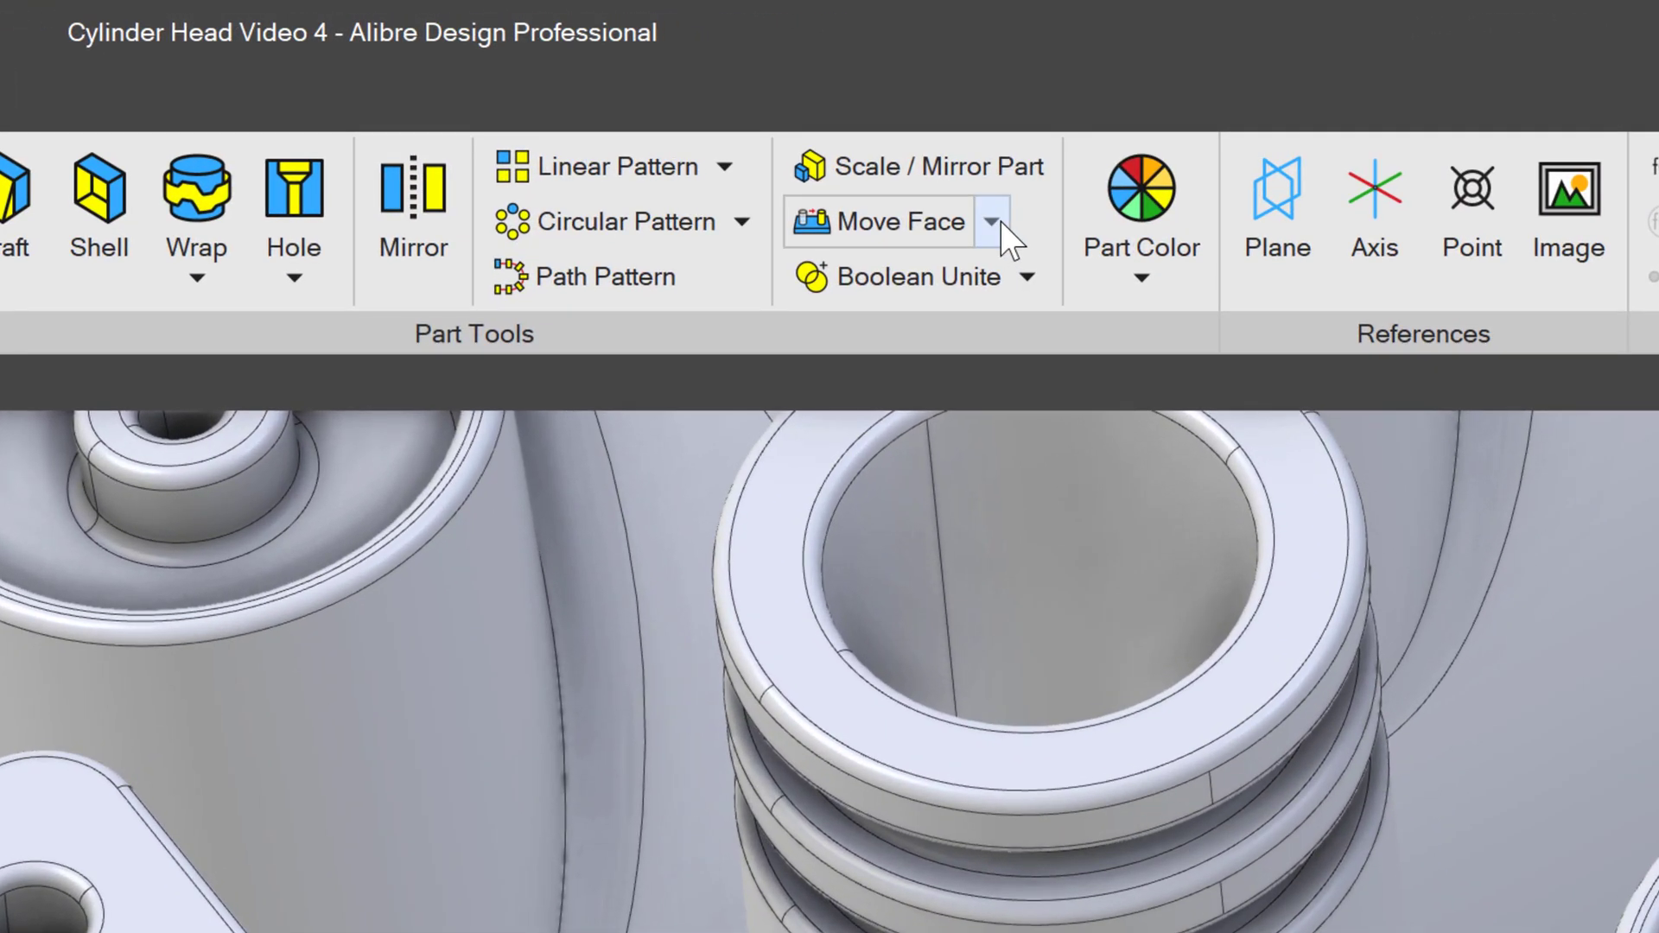
left_click(1078, 88)
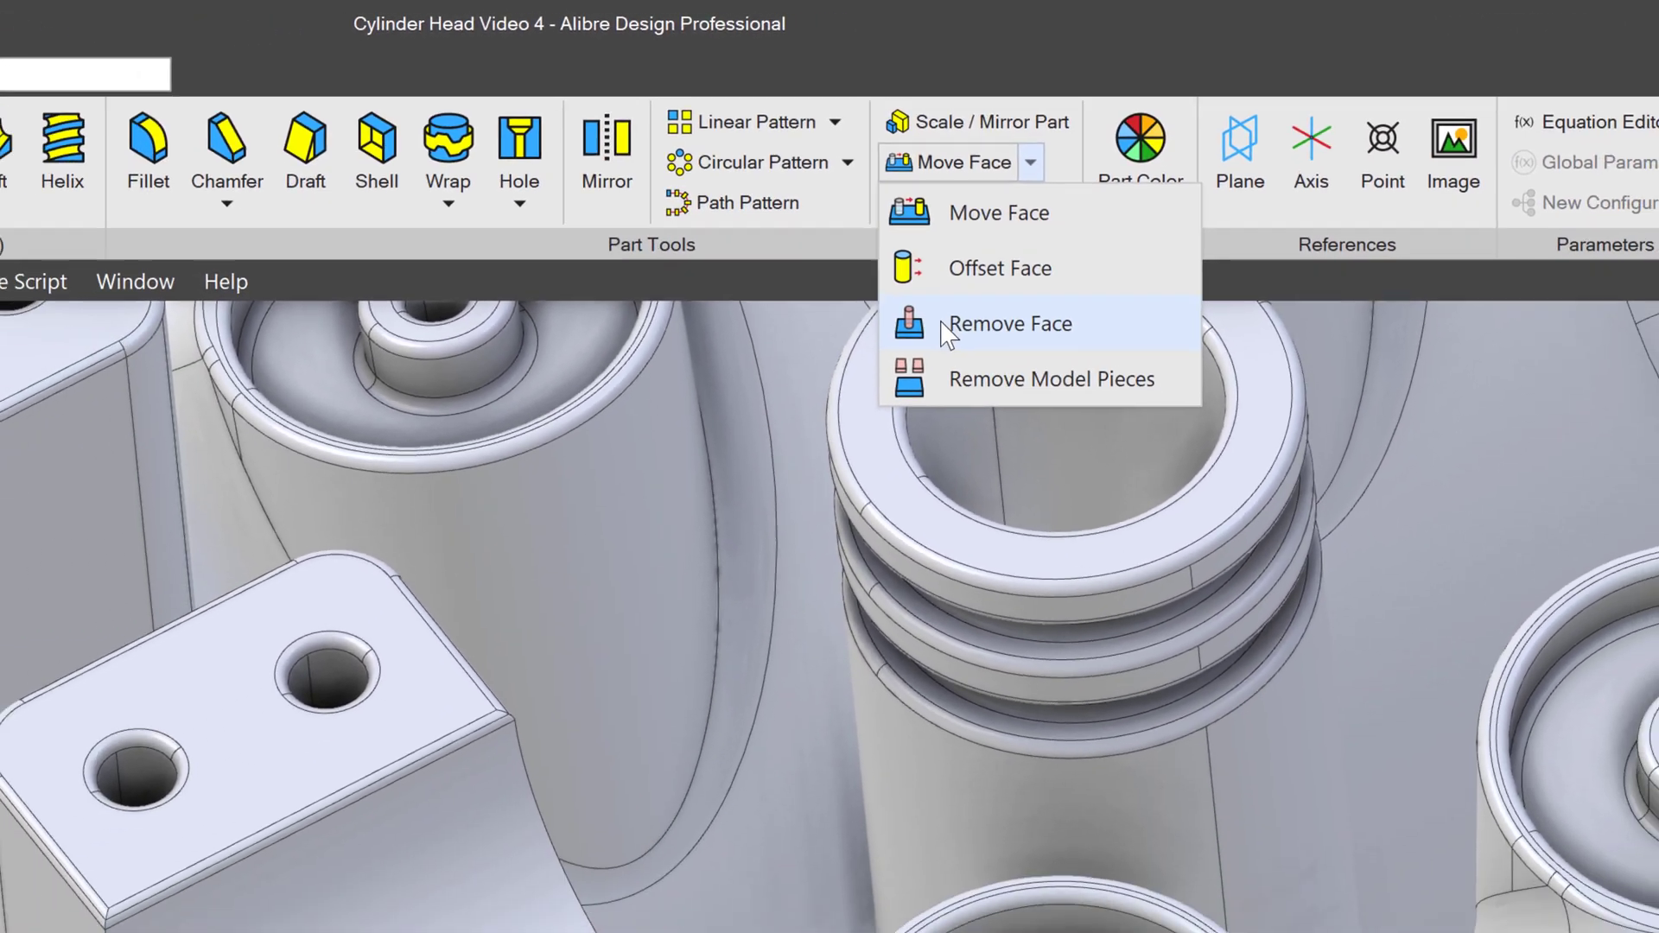
left_click(960, 442)
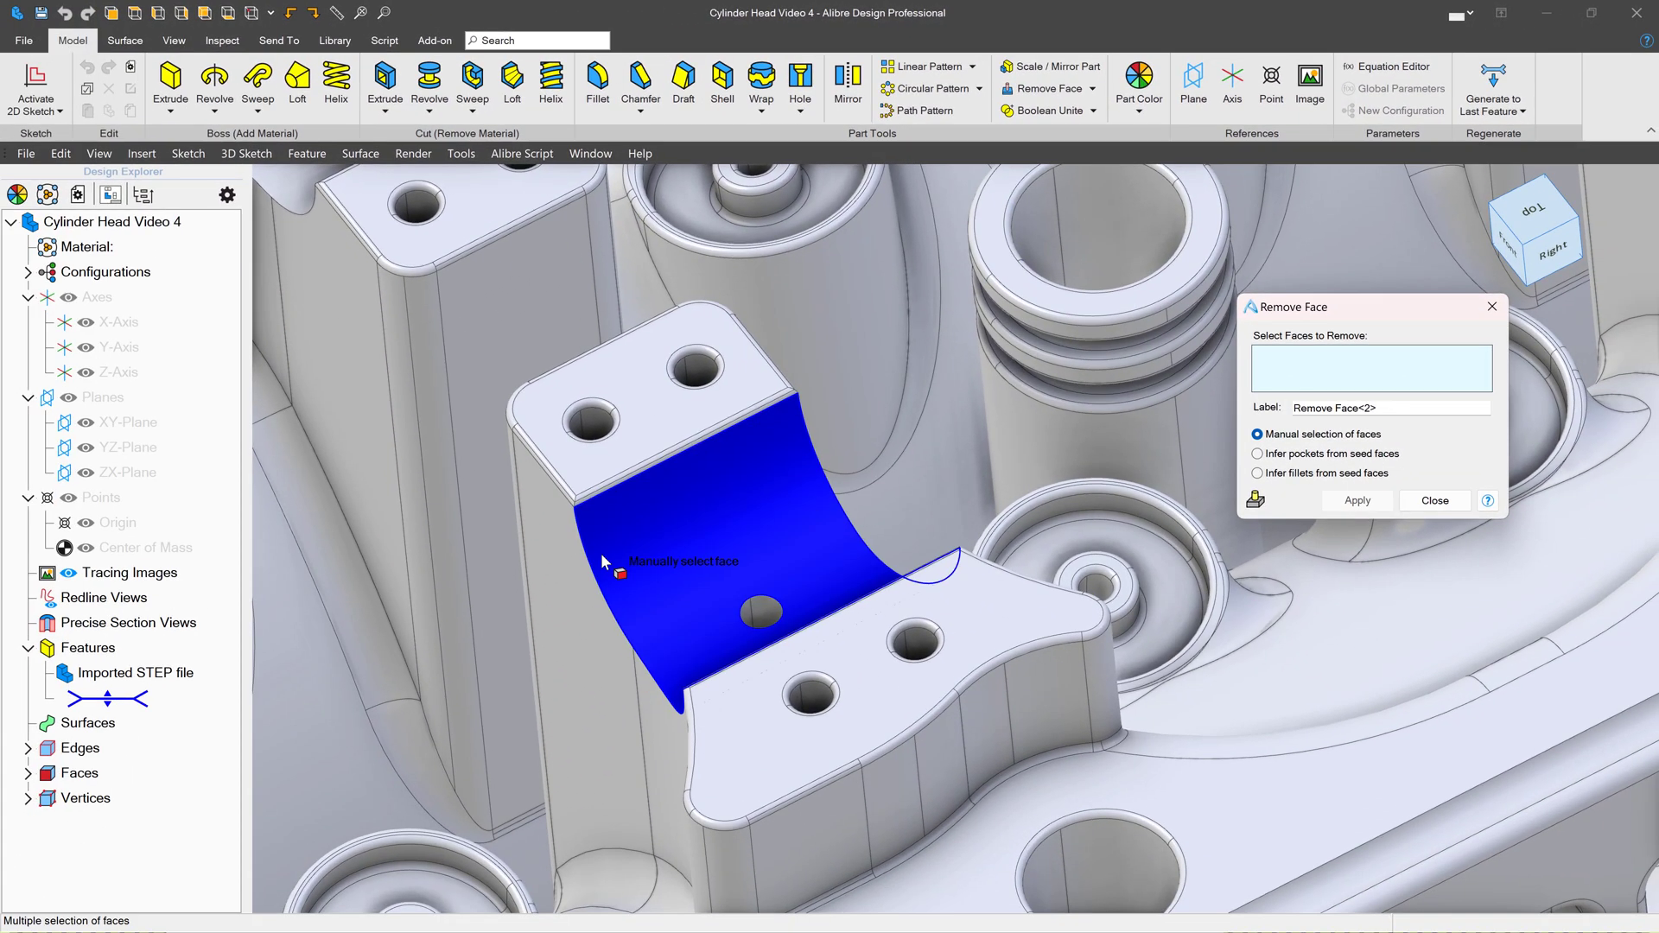
scroll(600, 553, "up", 3)
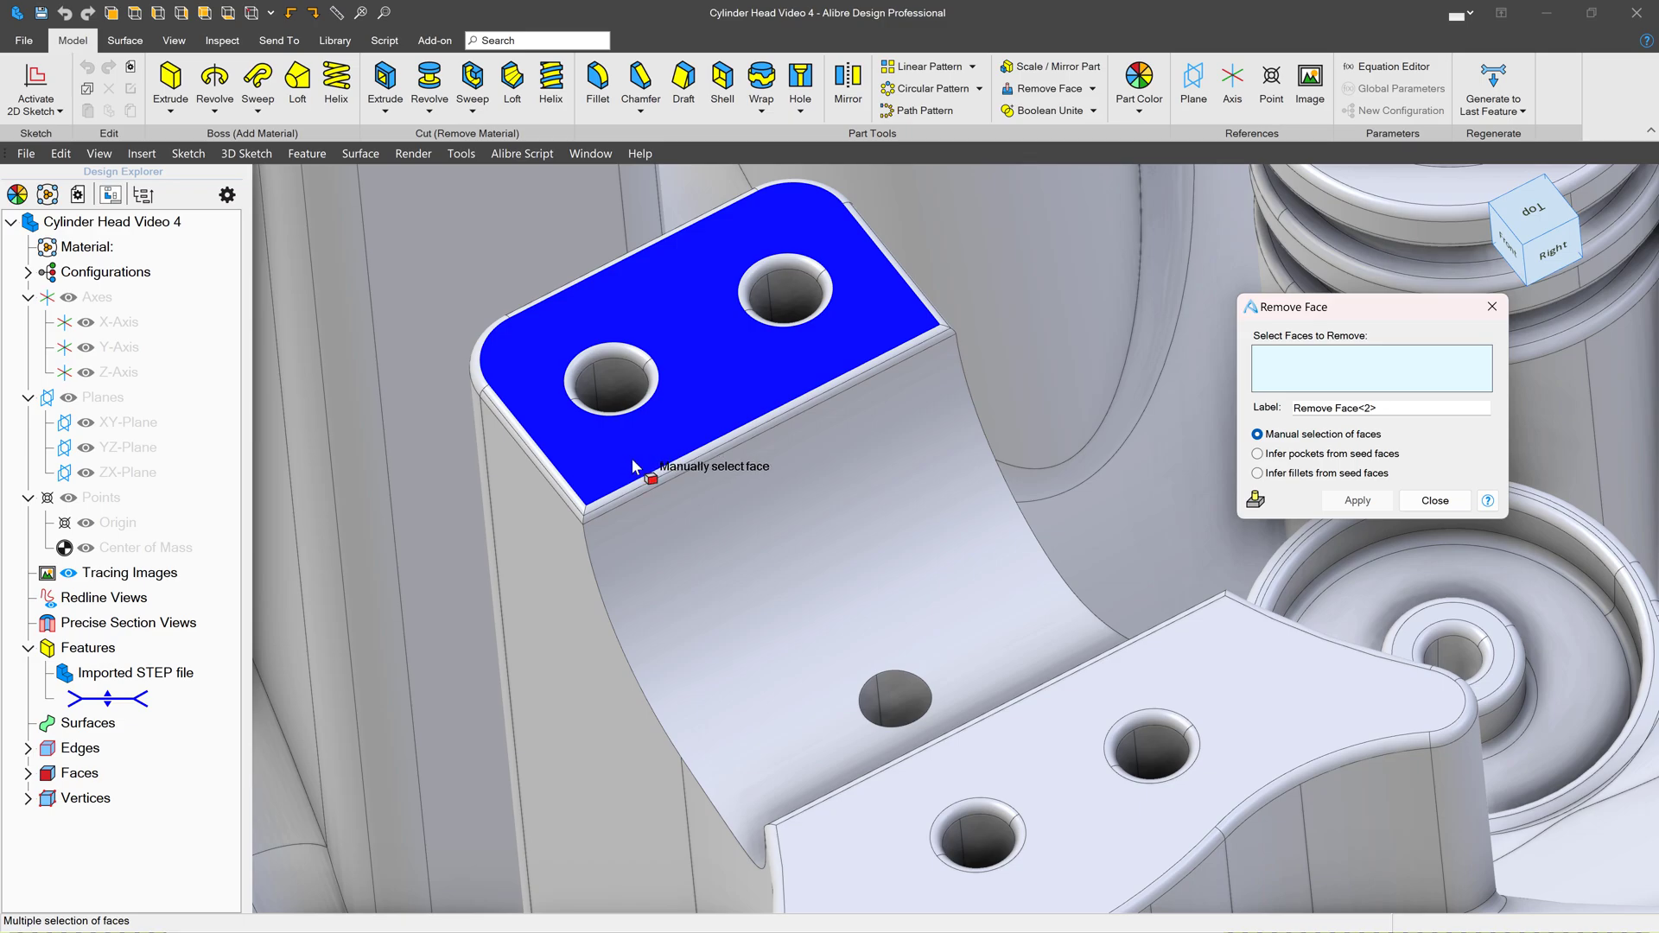
middle_click_drag(1211, 760, 1188, 785)
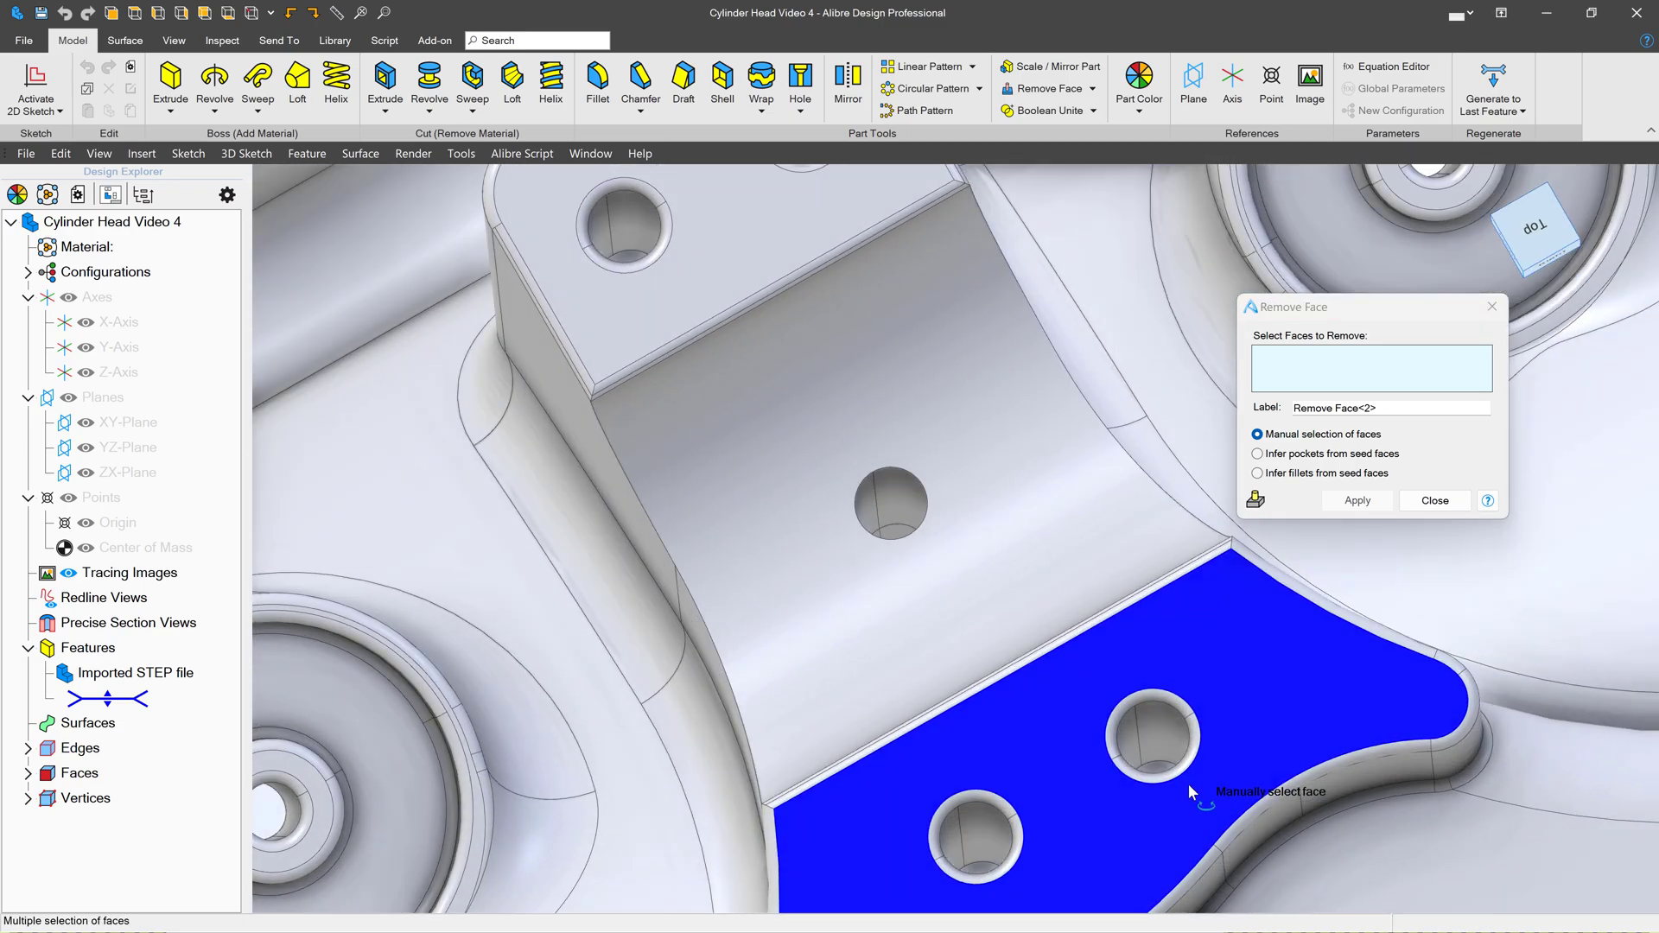
left_click(1156, 731)
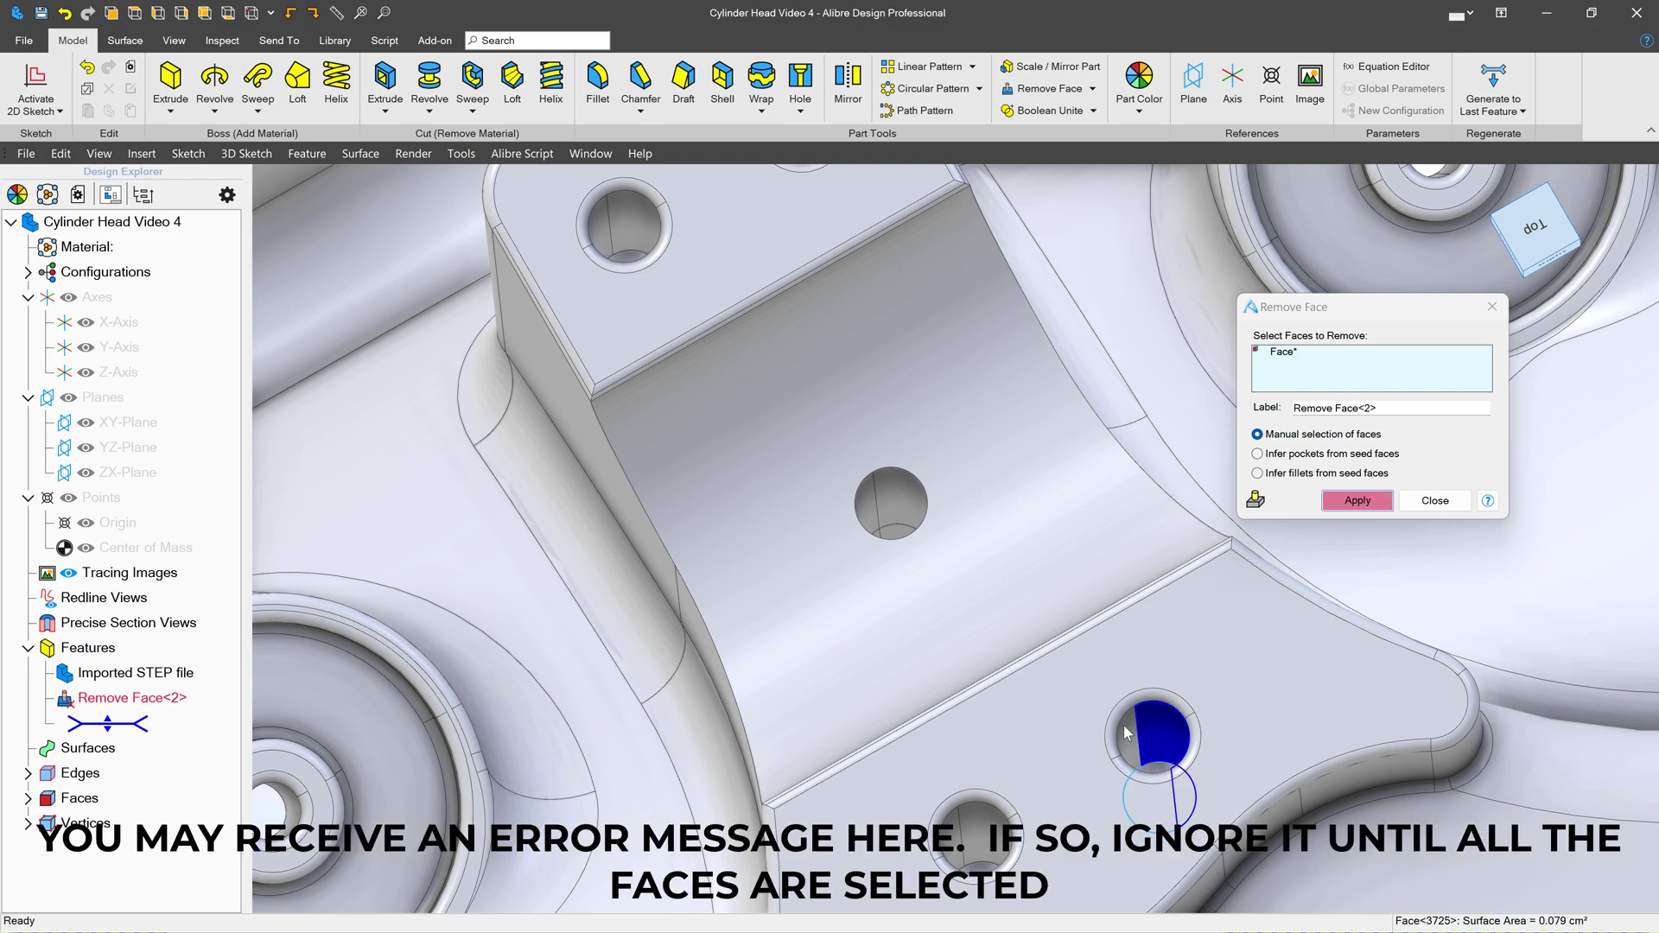
left_click(1127, 733)
left_click(1161, 712)
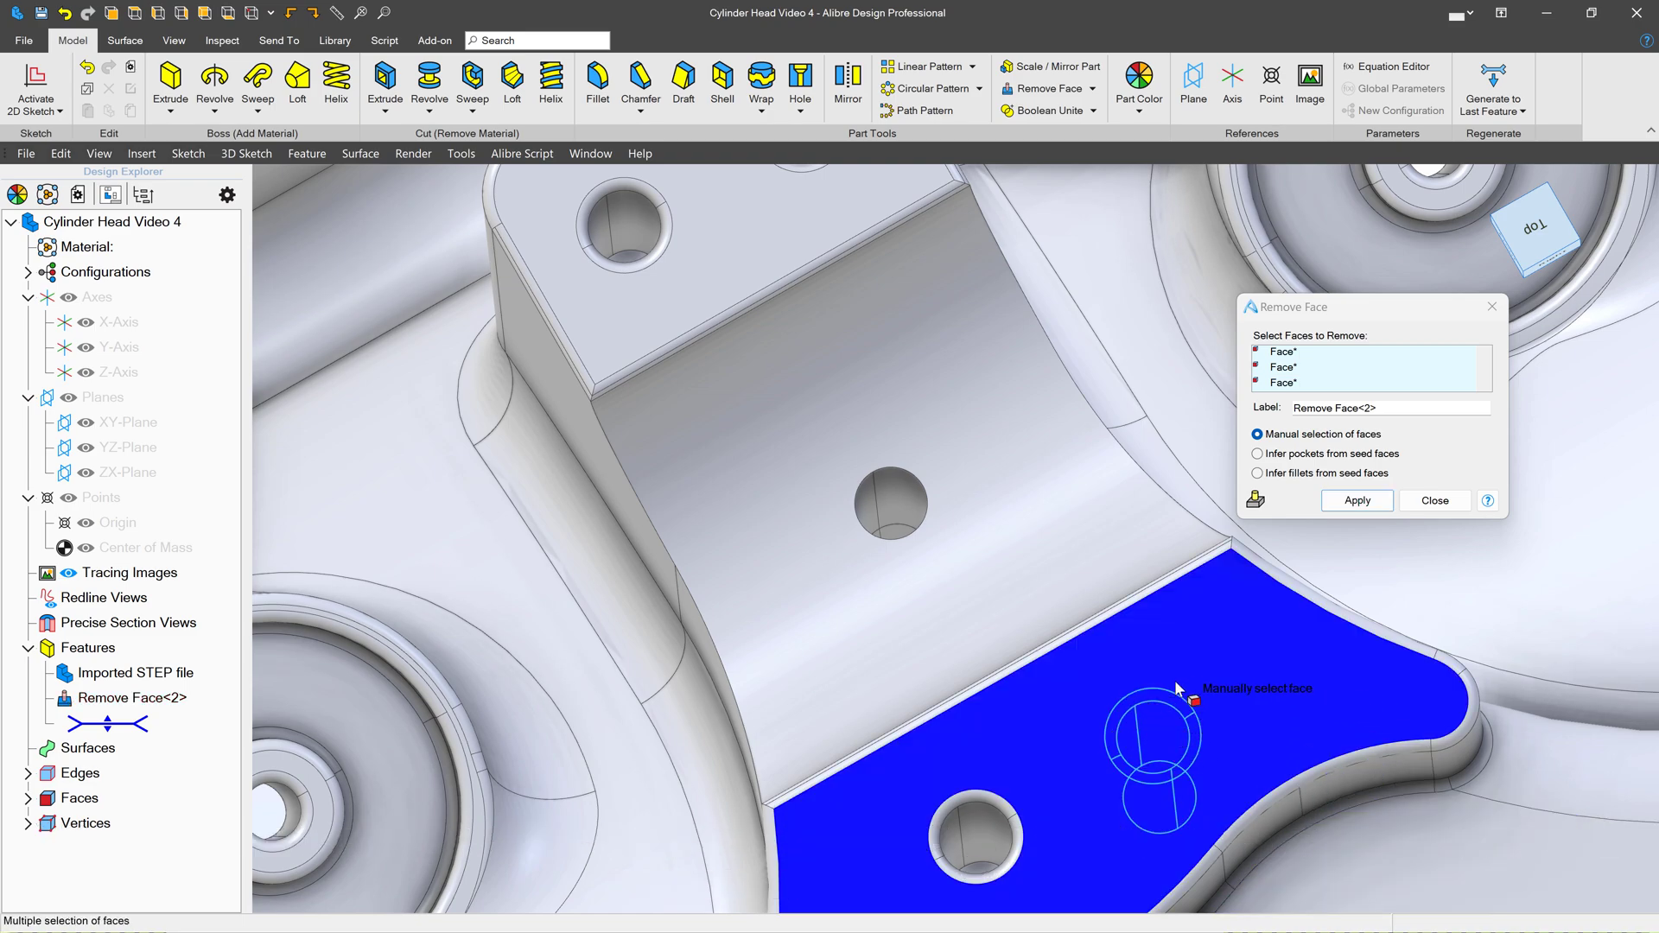
left_click(1358, 501)
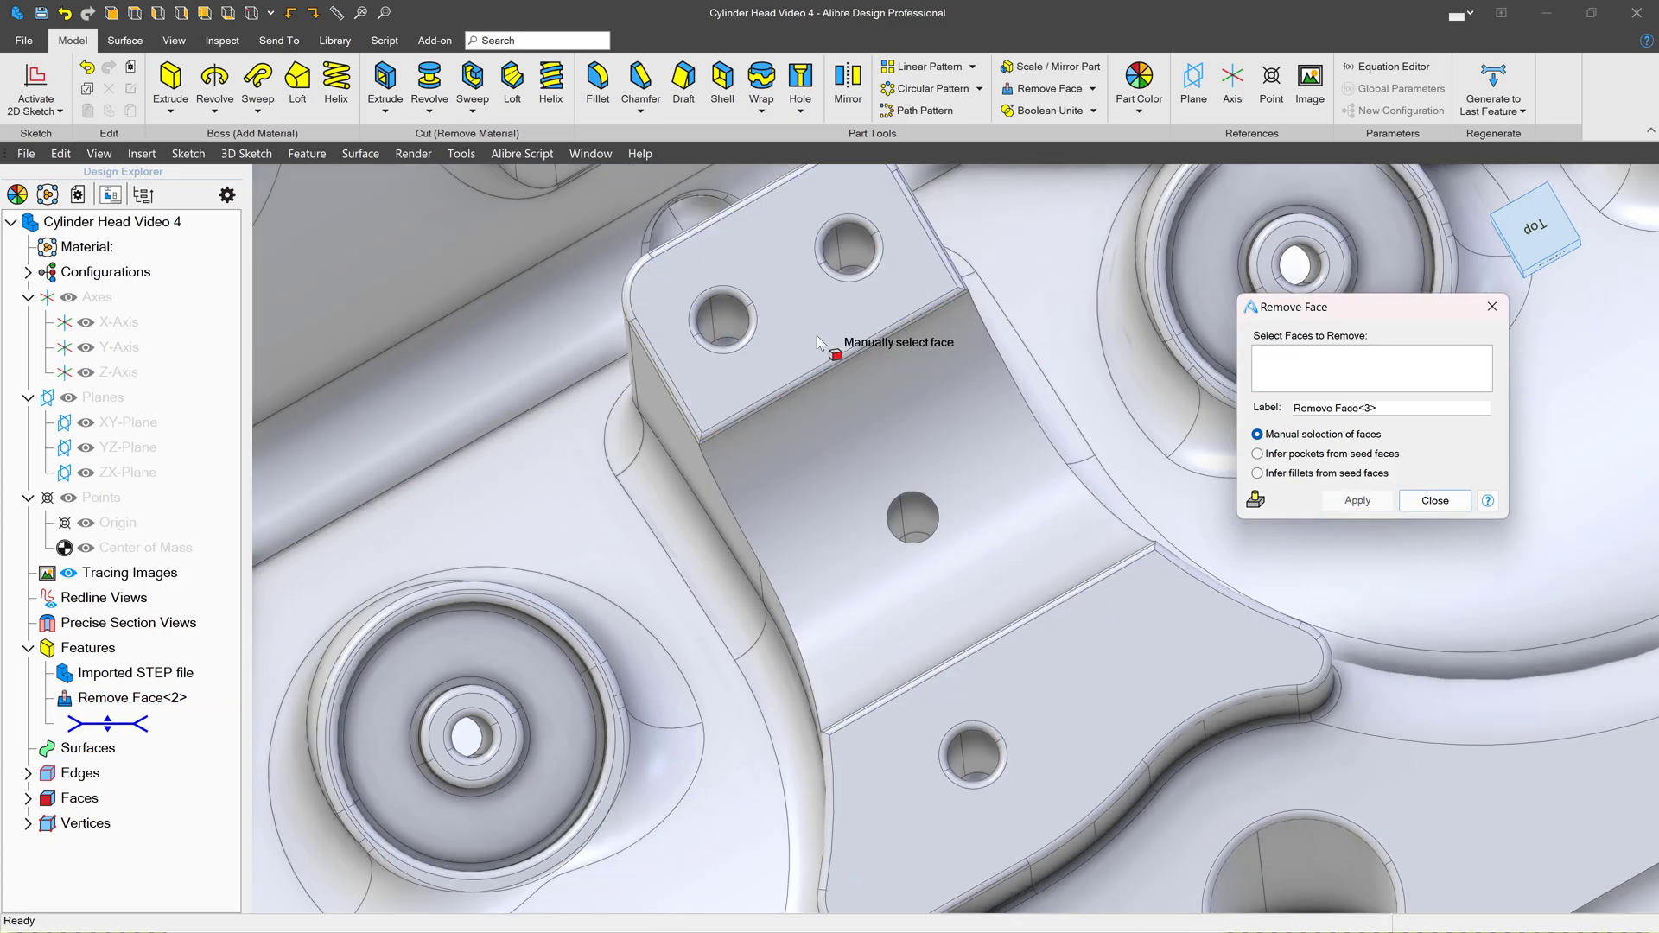
Remove the left-hand bolt hole from the saddle's rounded rectangular pad, using Remove Face with Infer pockets from seed faces
scroll(685, 358, "up", 3)
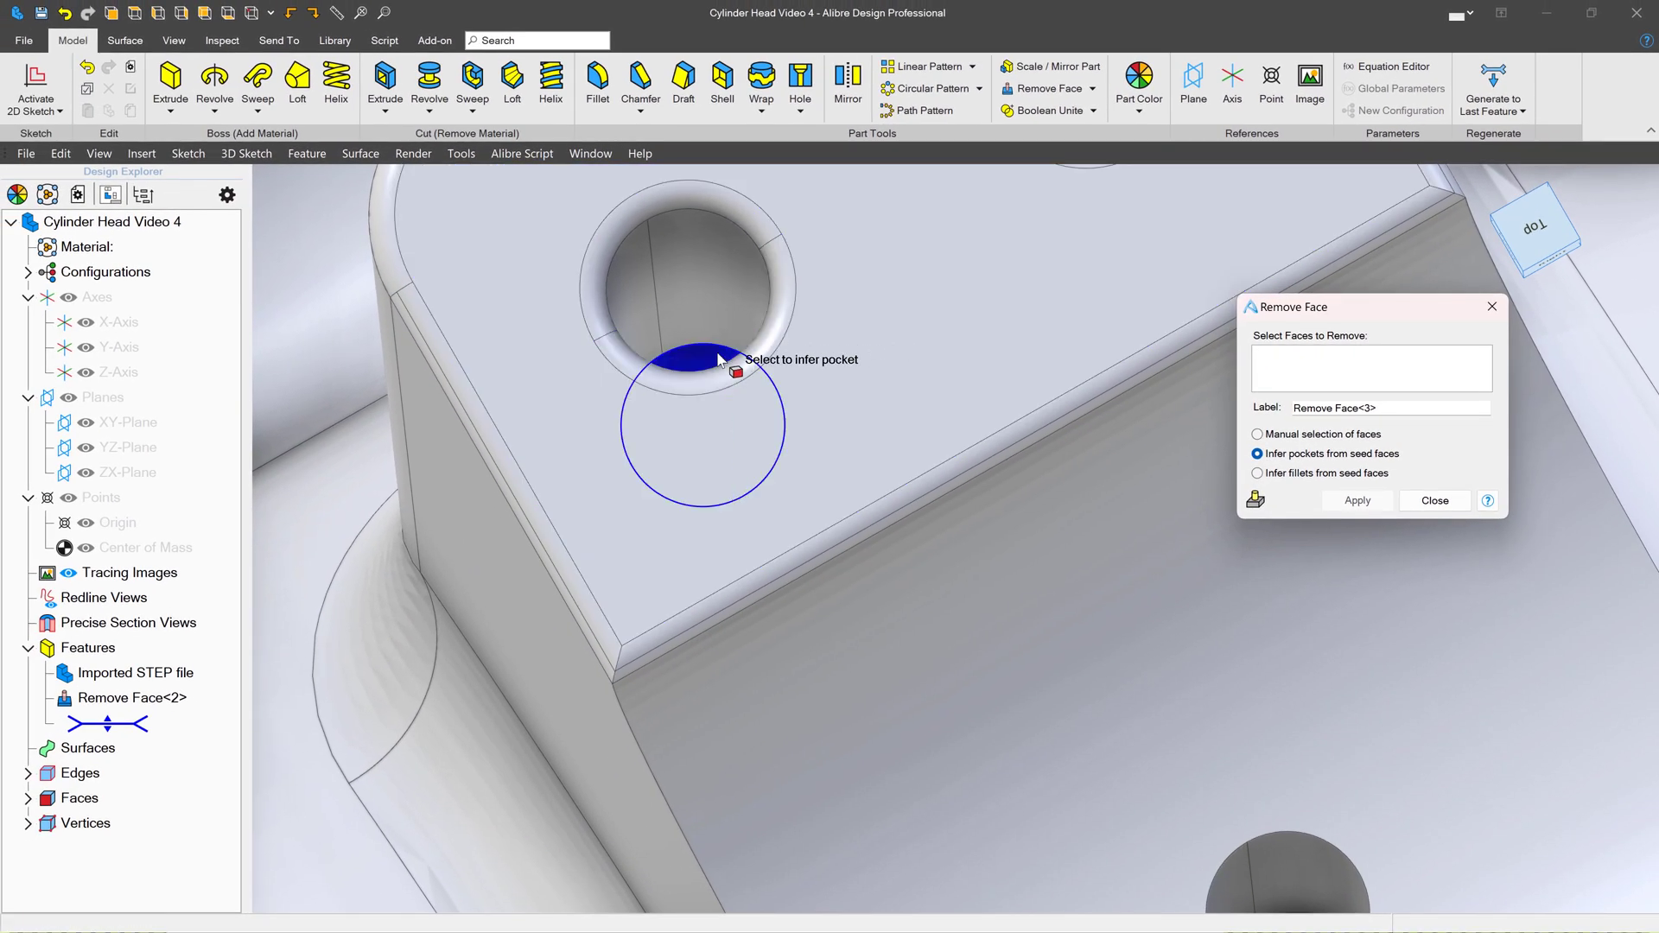
left_click(740, 364)
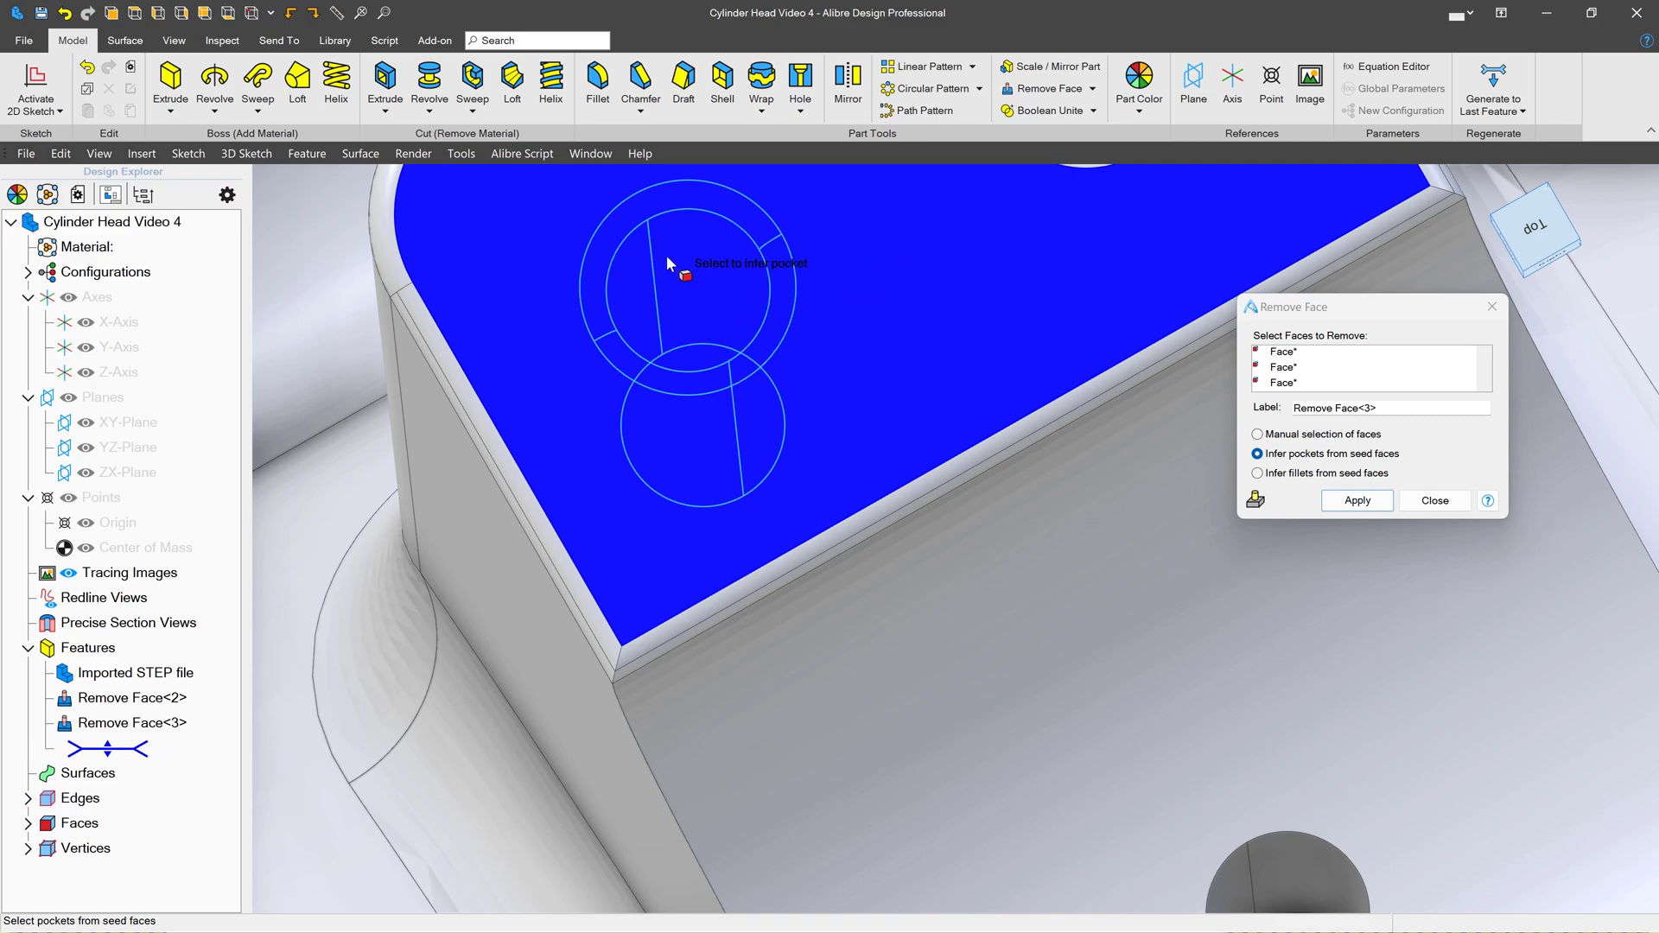
scroll(814, 504, "down", 2)
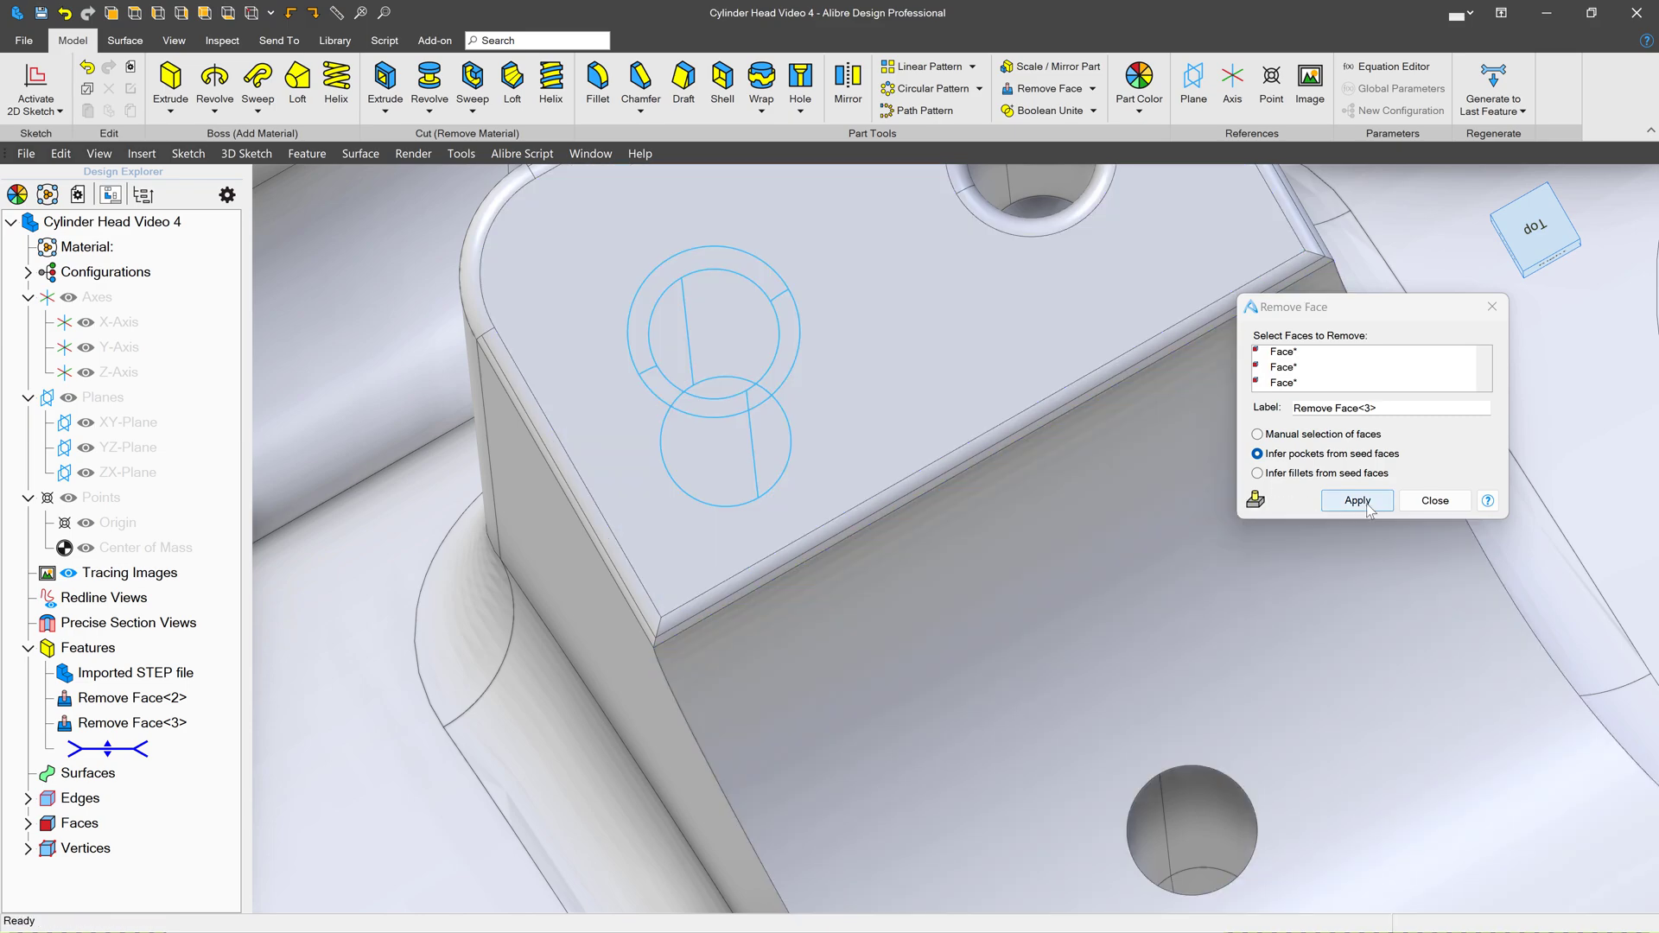
left_click(1357, 500)
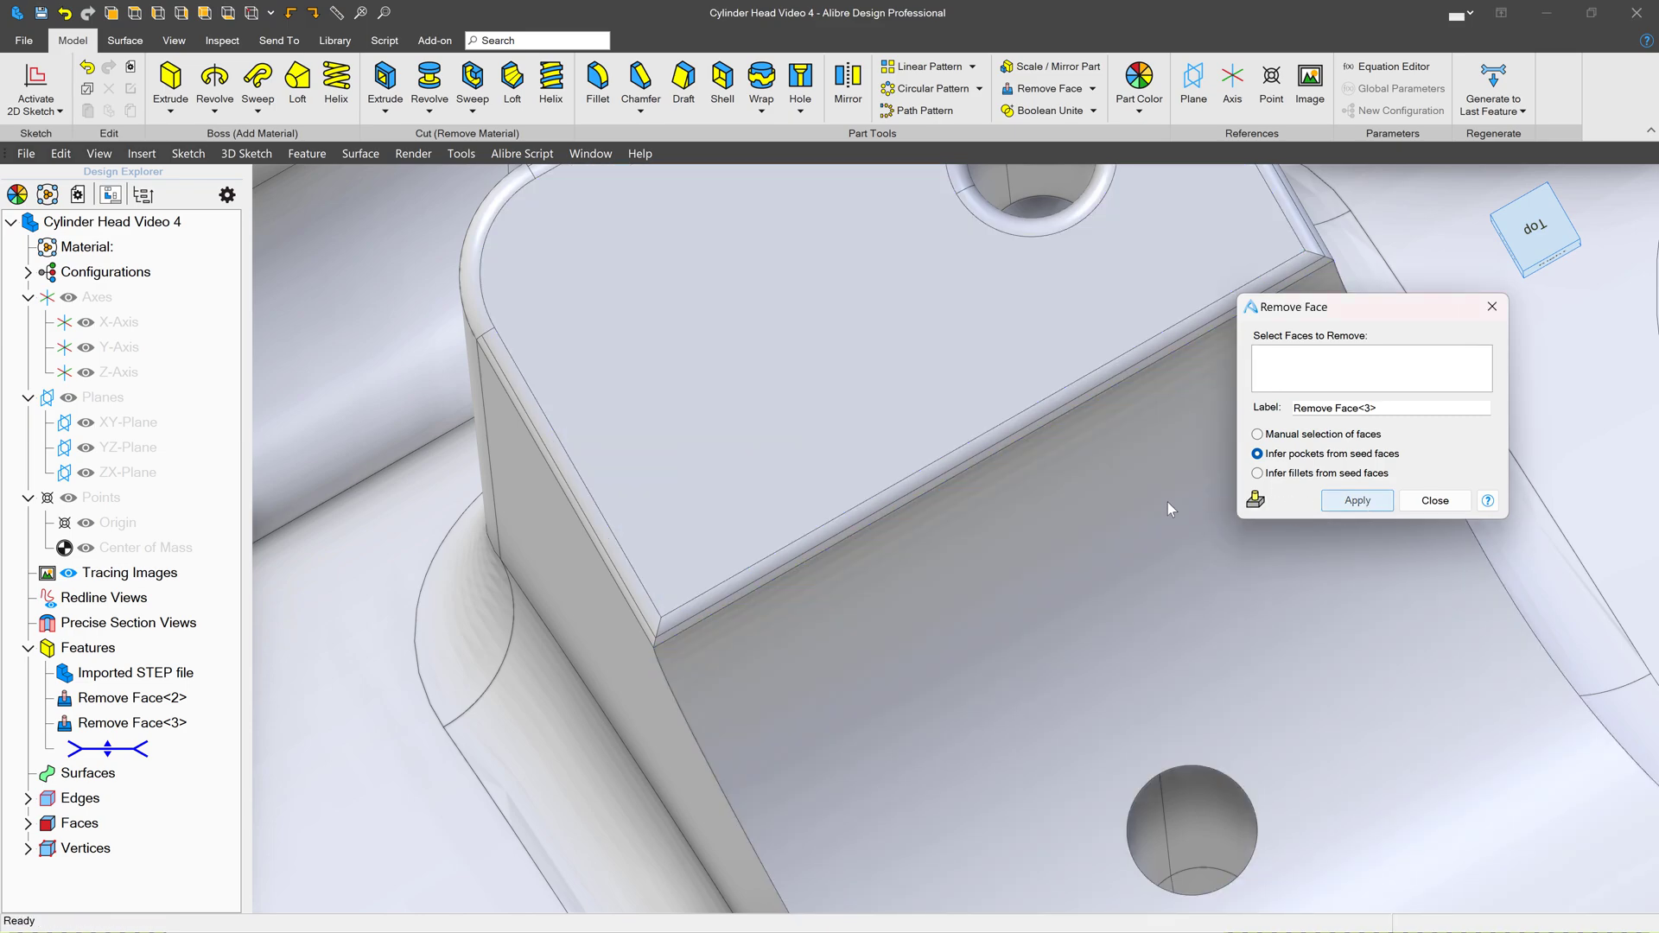
left_click(1433, 501)
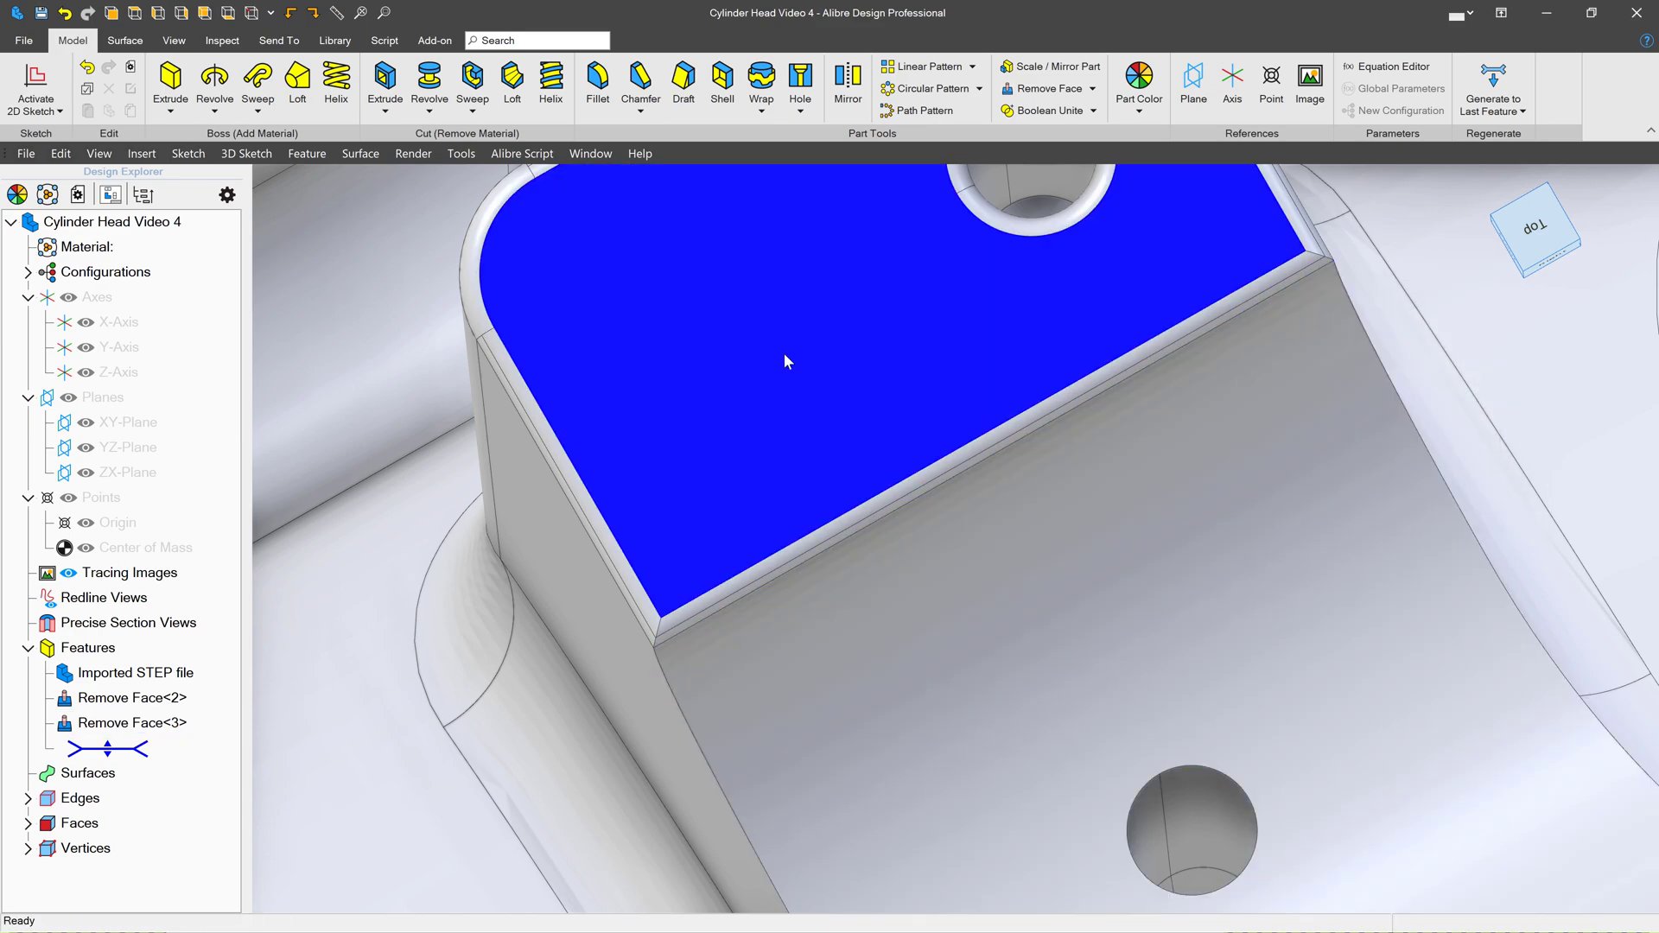
Start a Move Face operation with the Axis and Offset move type
scroll(784, 359, "down", 4)
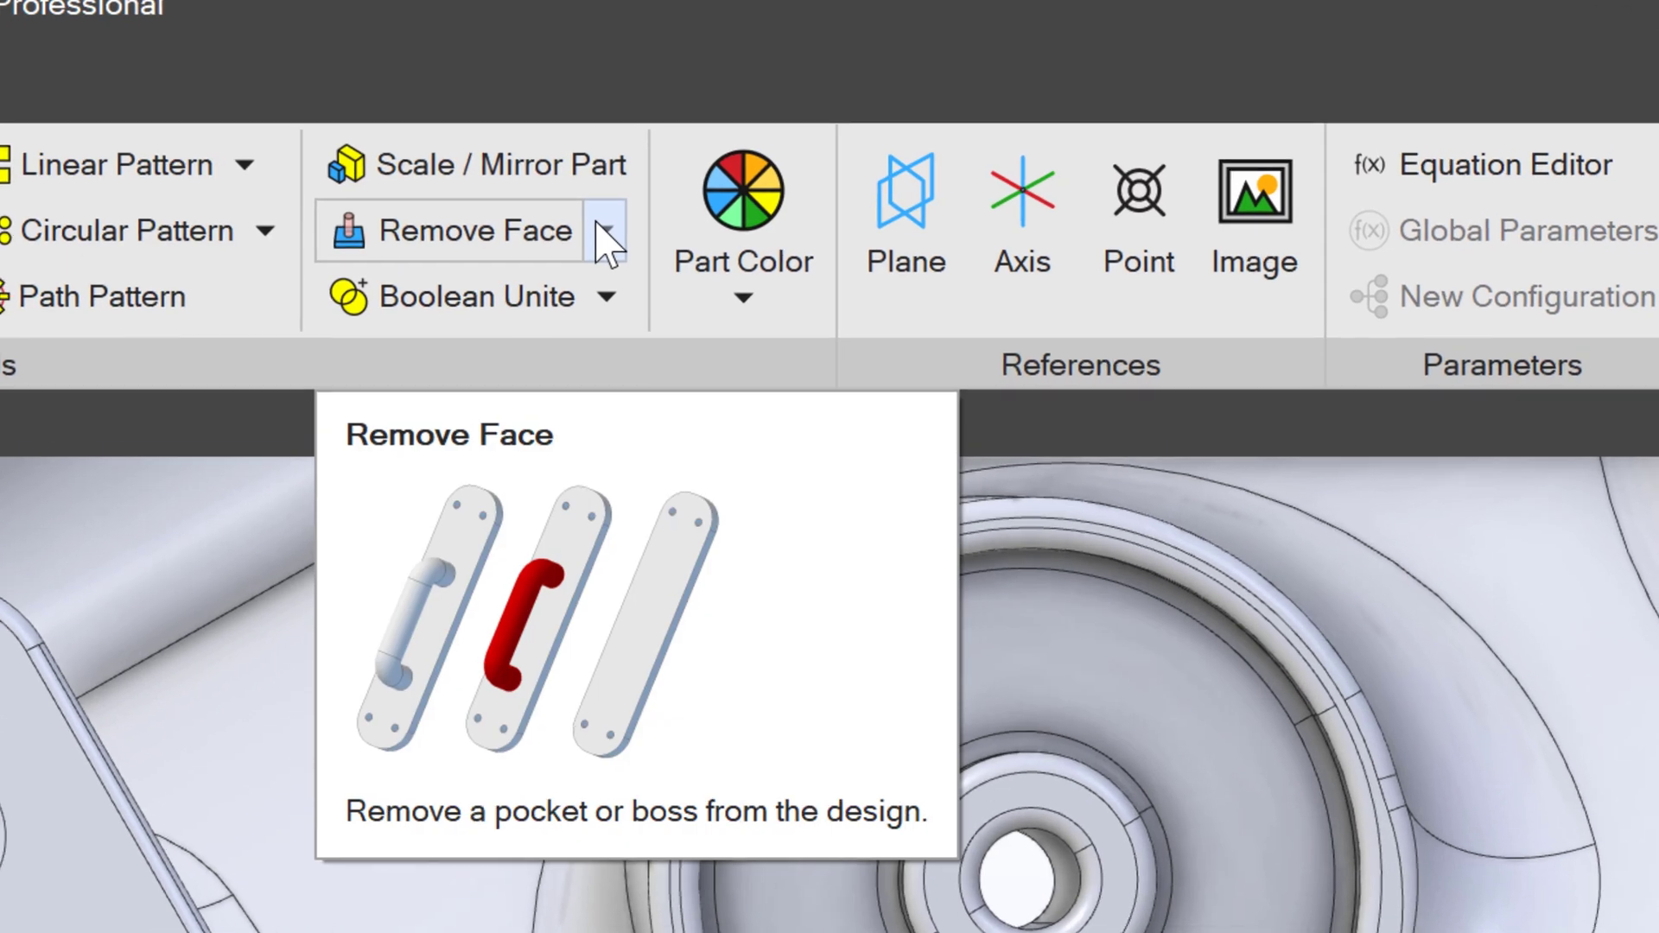
left_click(1092, 88)
left_click(430, 350)
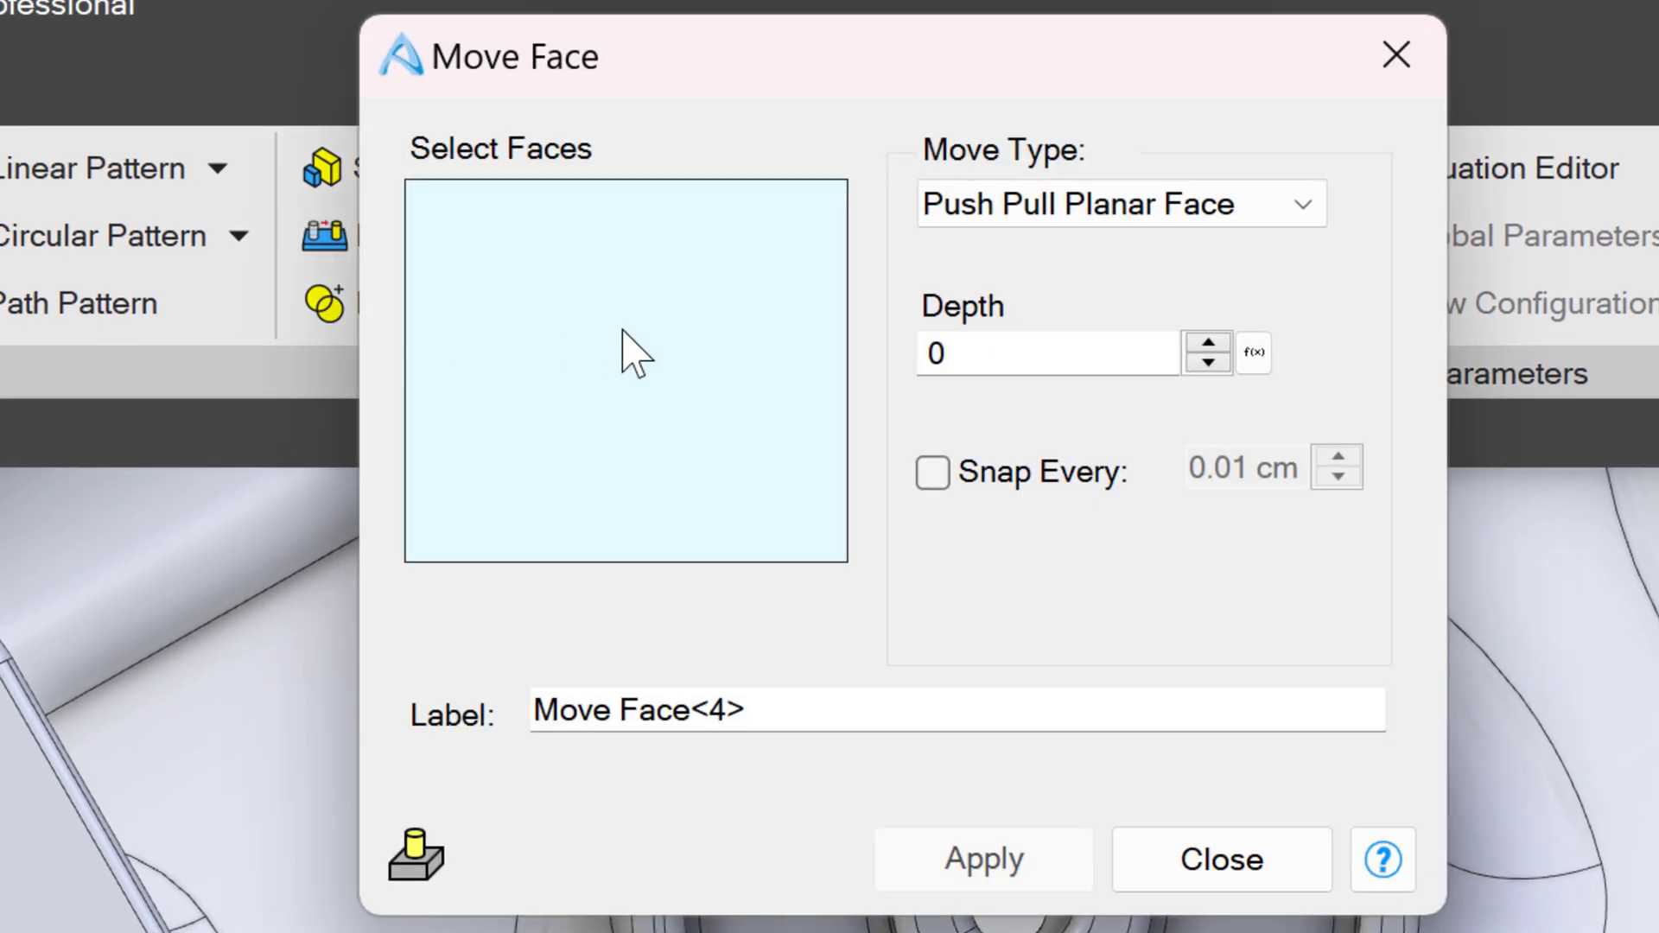
left_click(1296, 210)
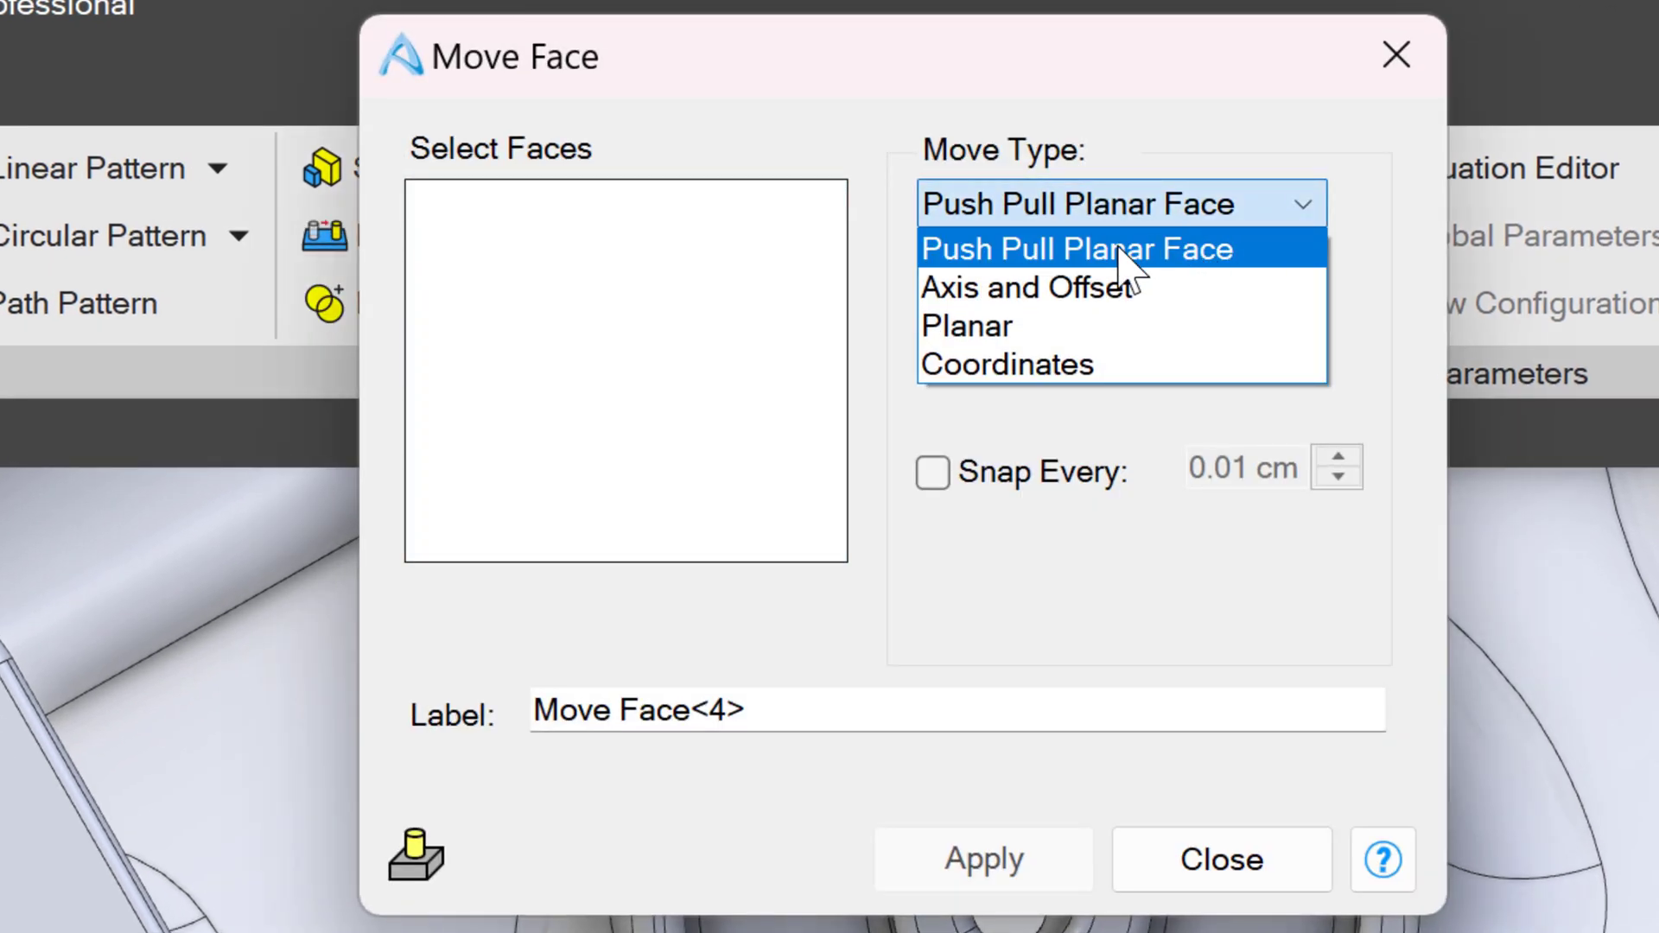
left_click(1109, 294)
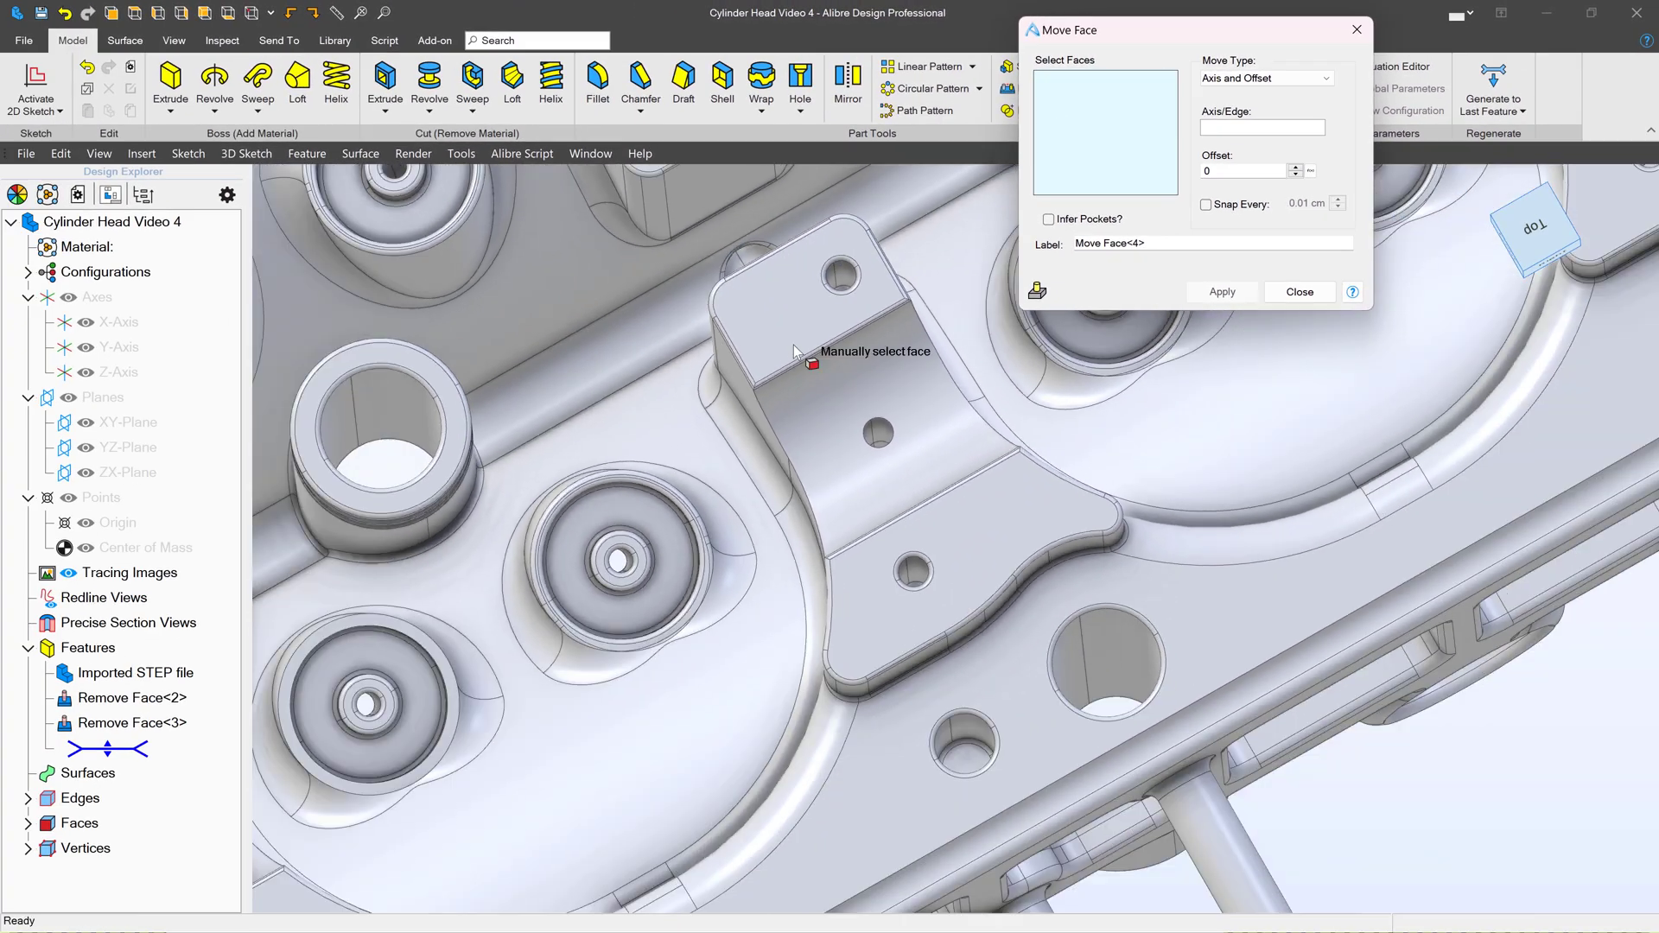
Select all wall, bottom and rounded edge faces of the remaining hole on the scalloped pad as the faces to move
scroll(898, 527, "up", 8)
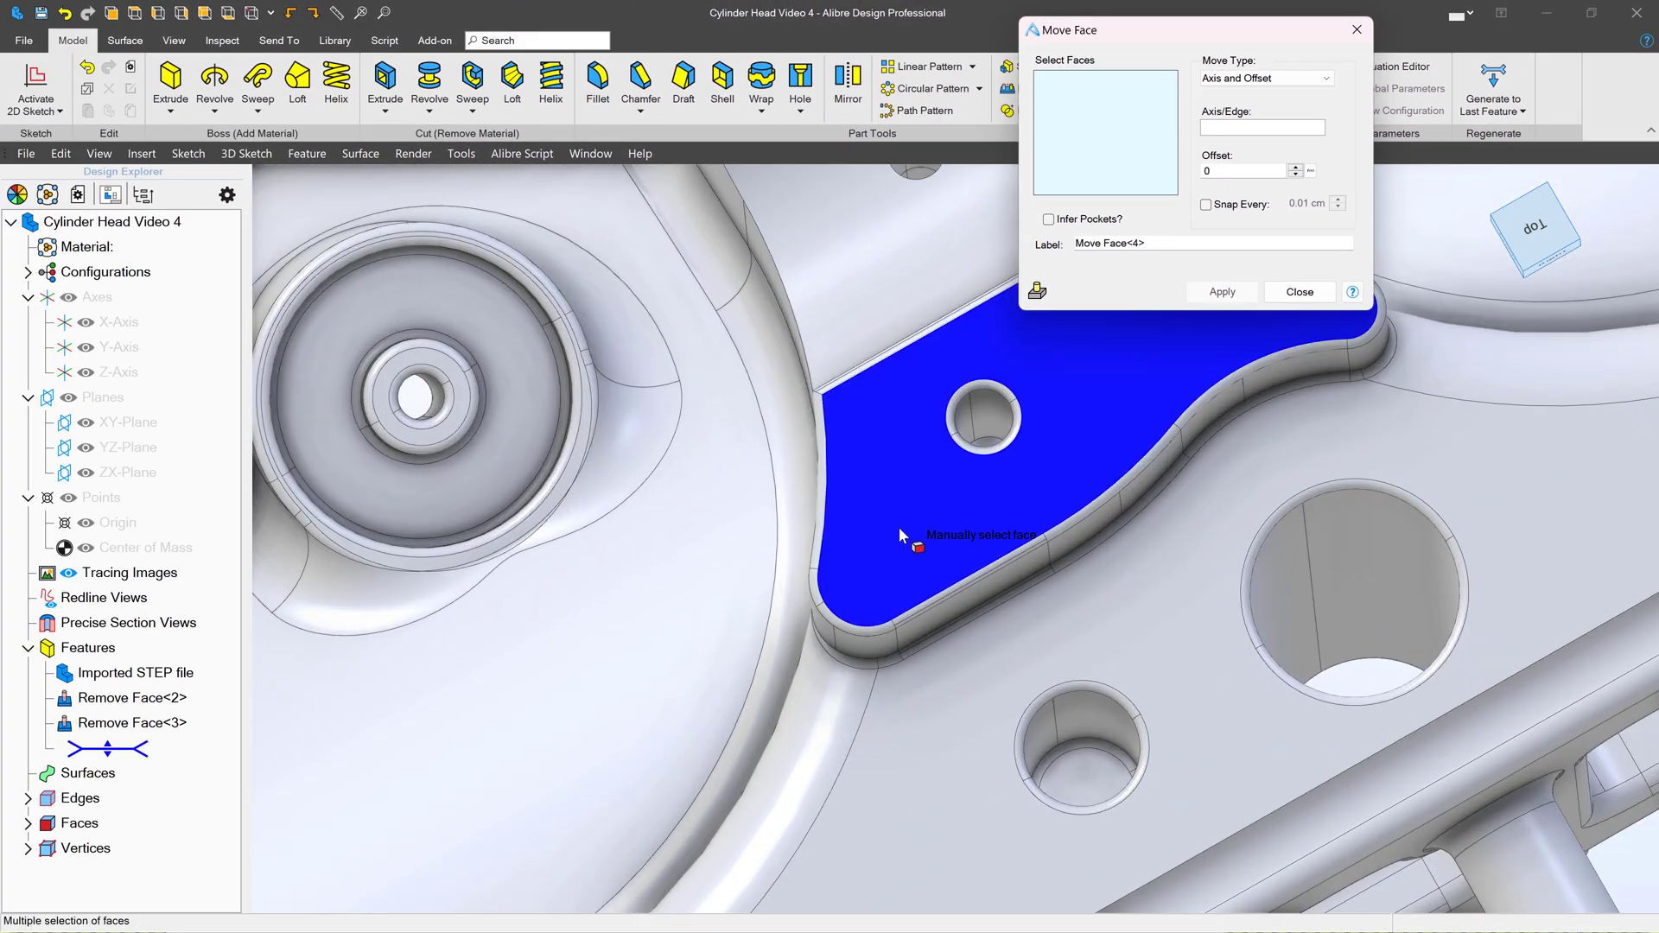
left_click(1028, 413)
left_click(1041, 404)
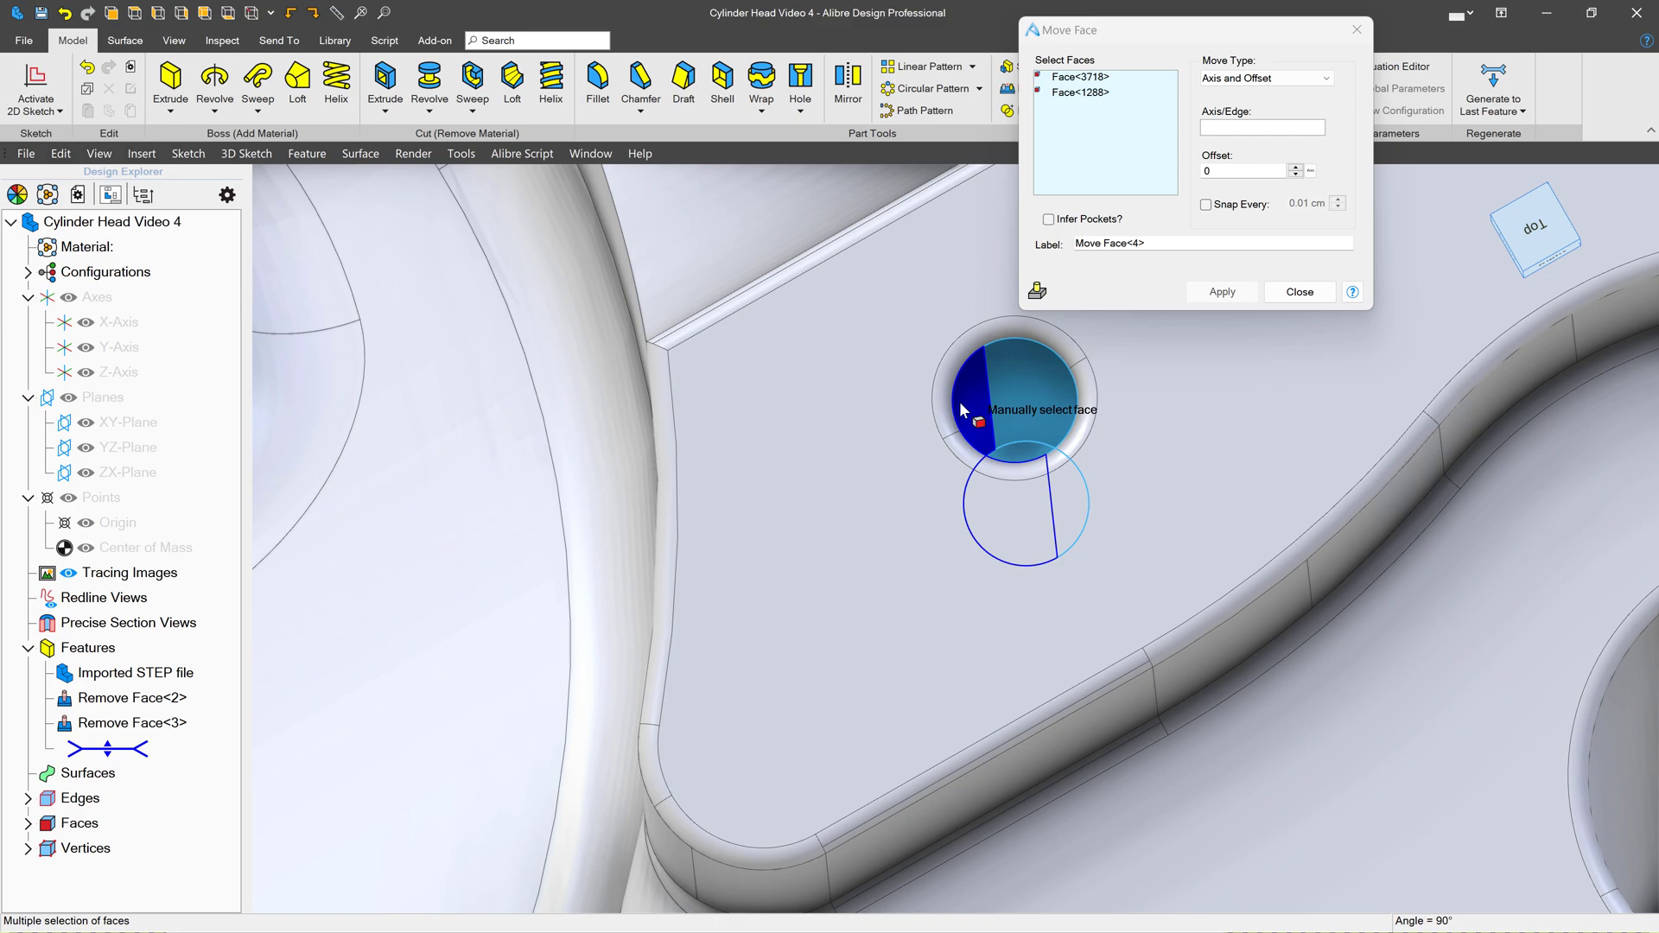
left_click(1020, 380)
left_click(1086, 391)
left_click(978, 427)
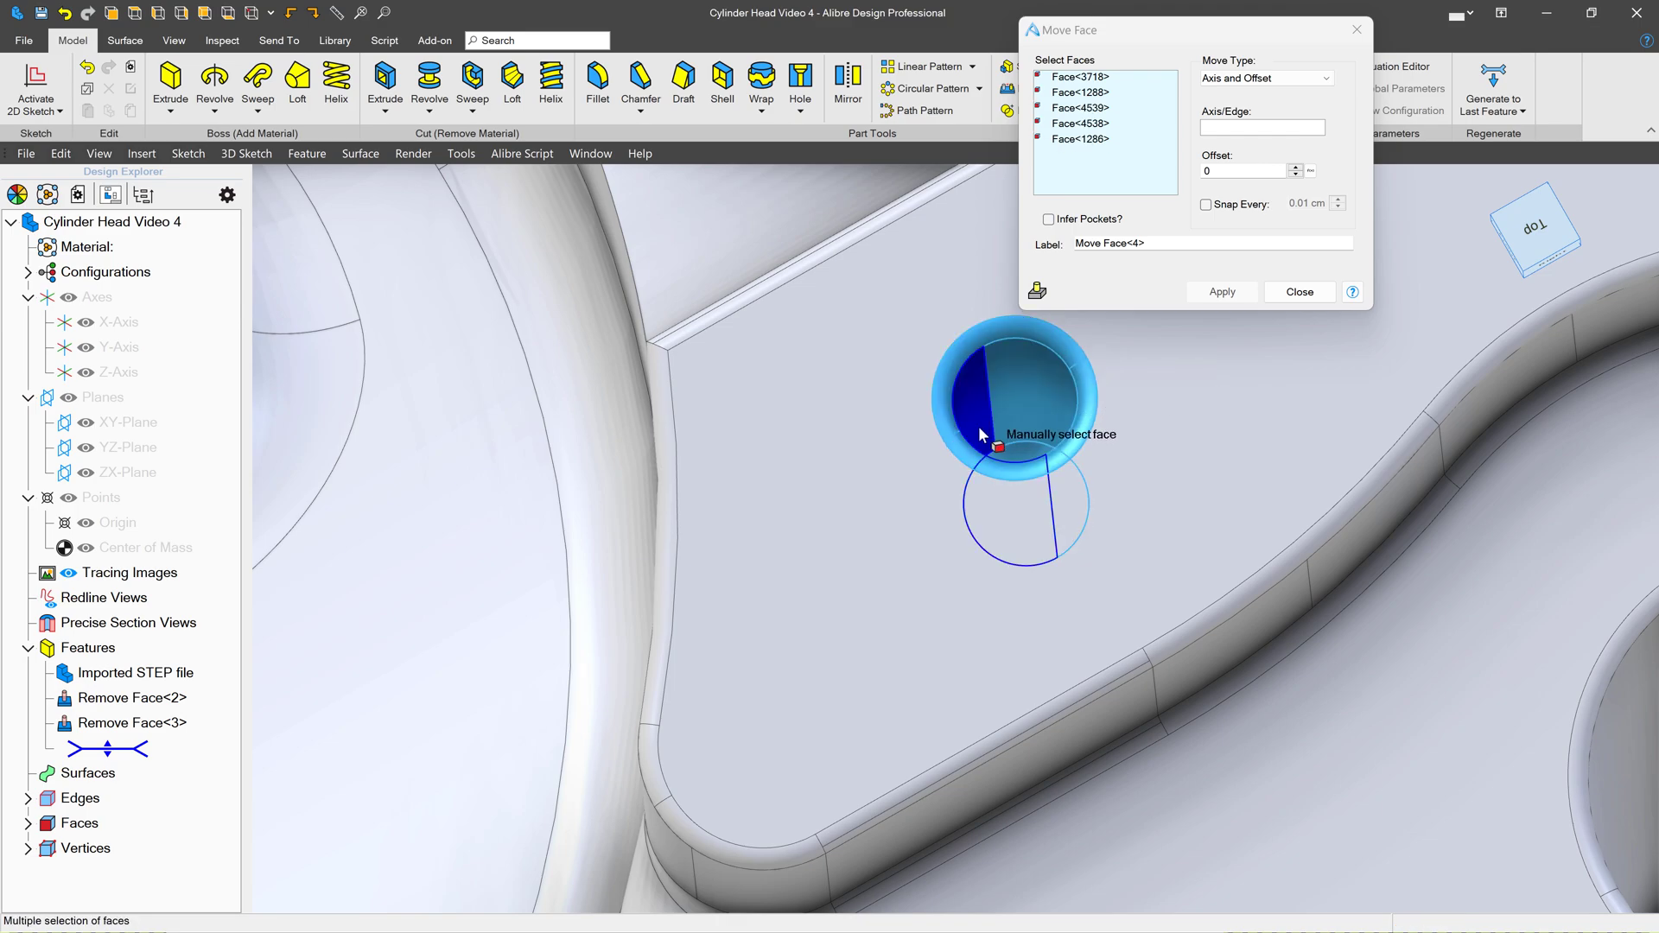
Show the reference geometry and choose the Z-Axis as the move direction
scroll(980, 435, "down", 5)
left_click(1220, 130)
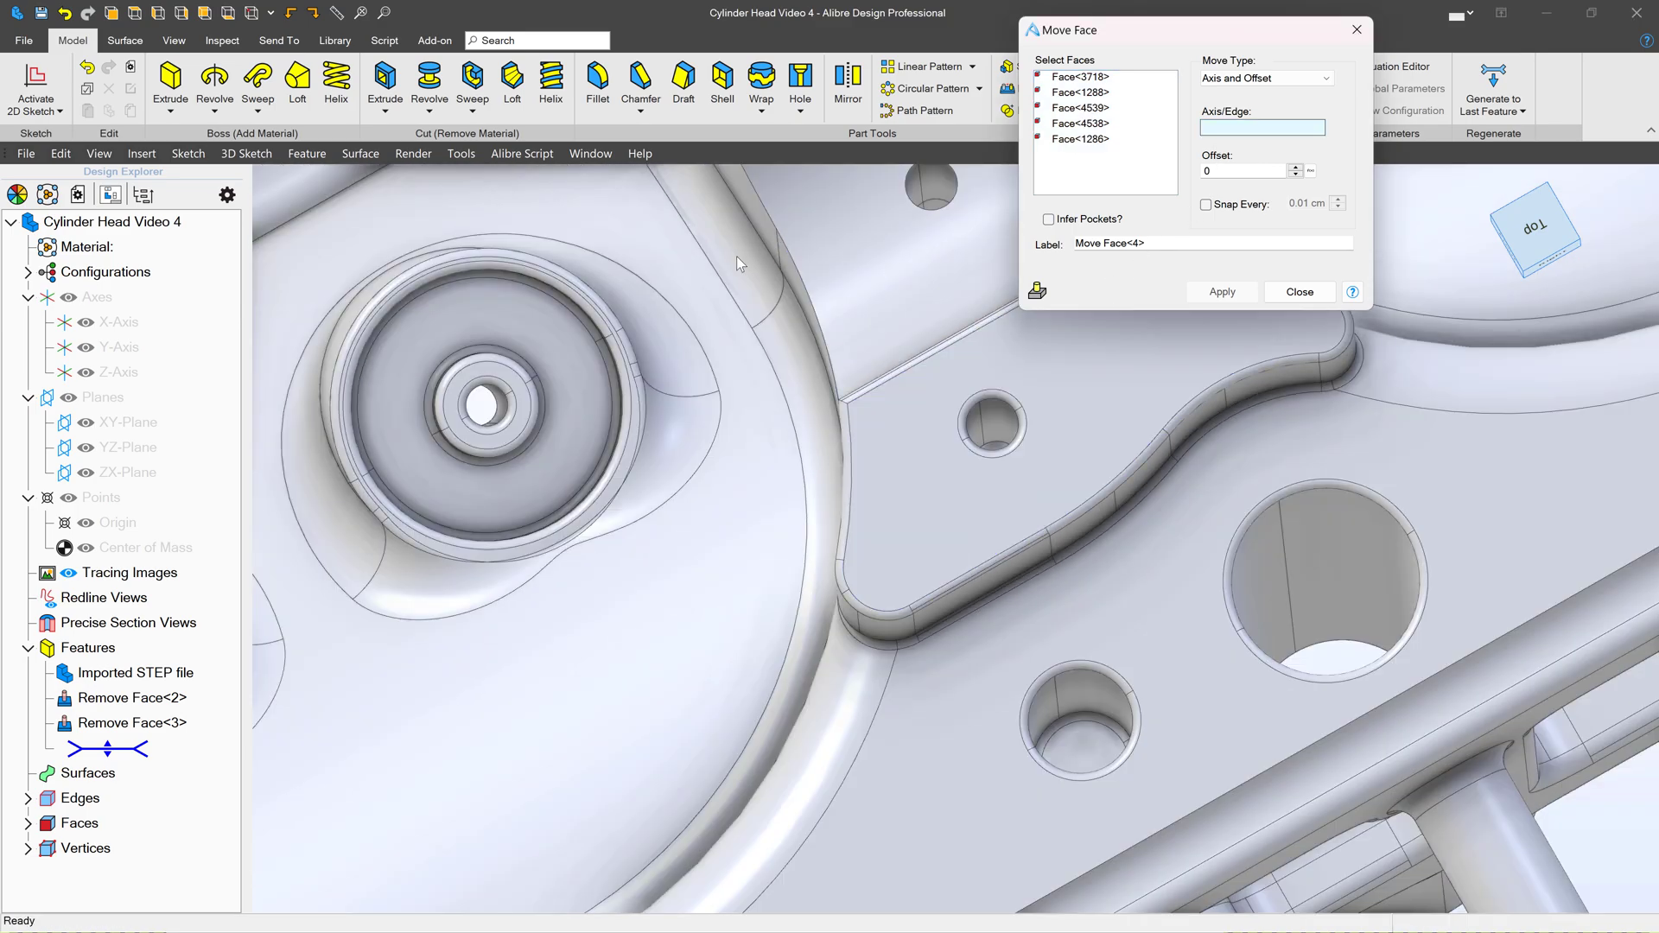
middle_click_drag(739, 259, 773, 661)
scroll(774, 661, "down", 10)
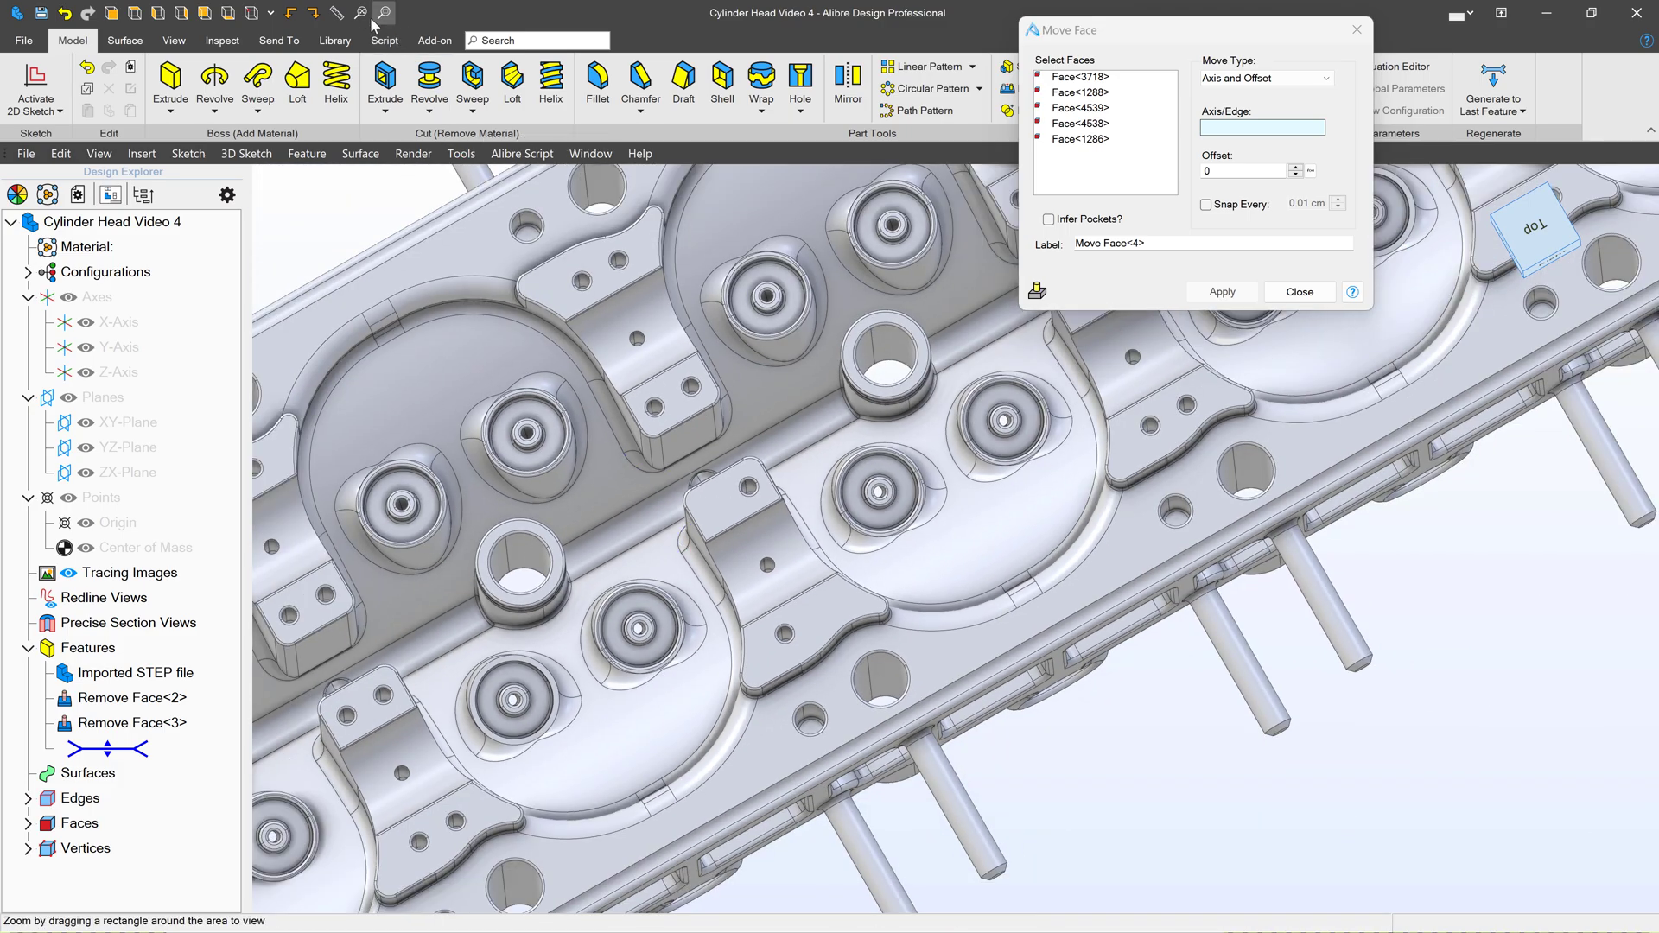
left_click(174, 40)
left_click_drag(1135, 31, 1352, 219)
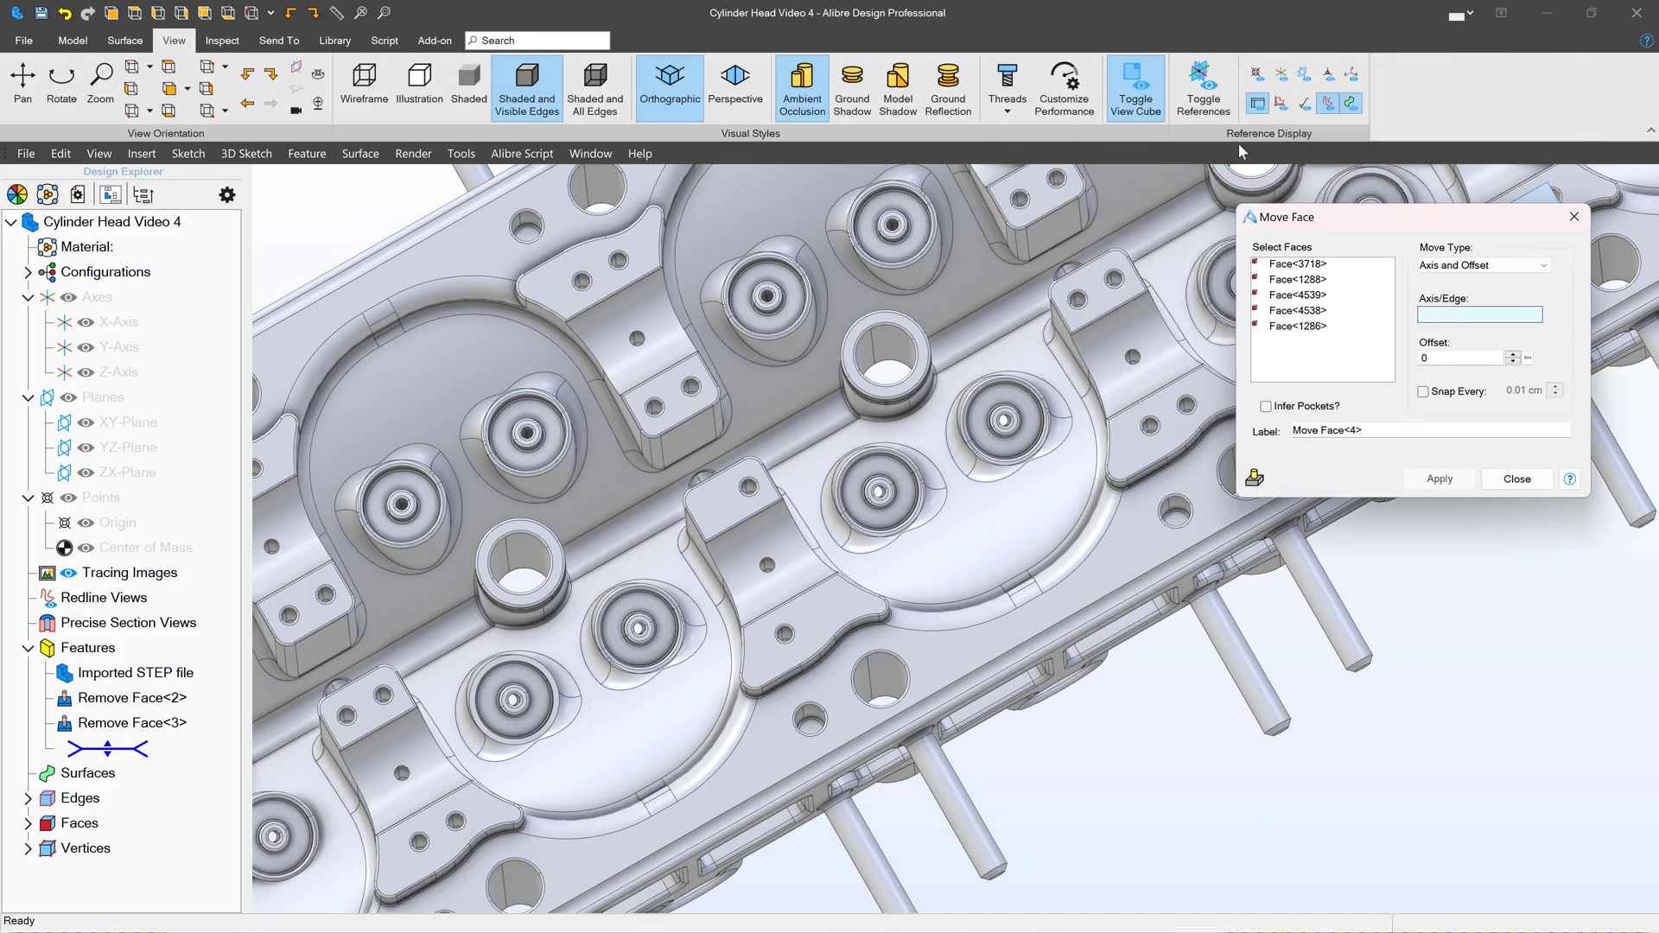
left_click(1191, 97)
left_click(978, 313)
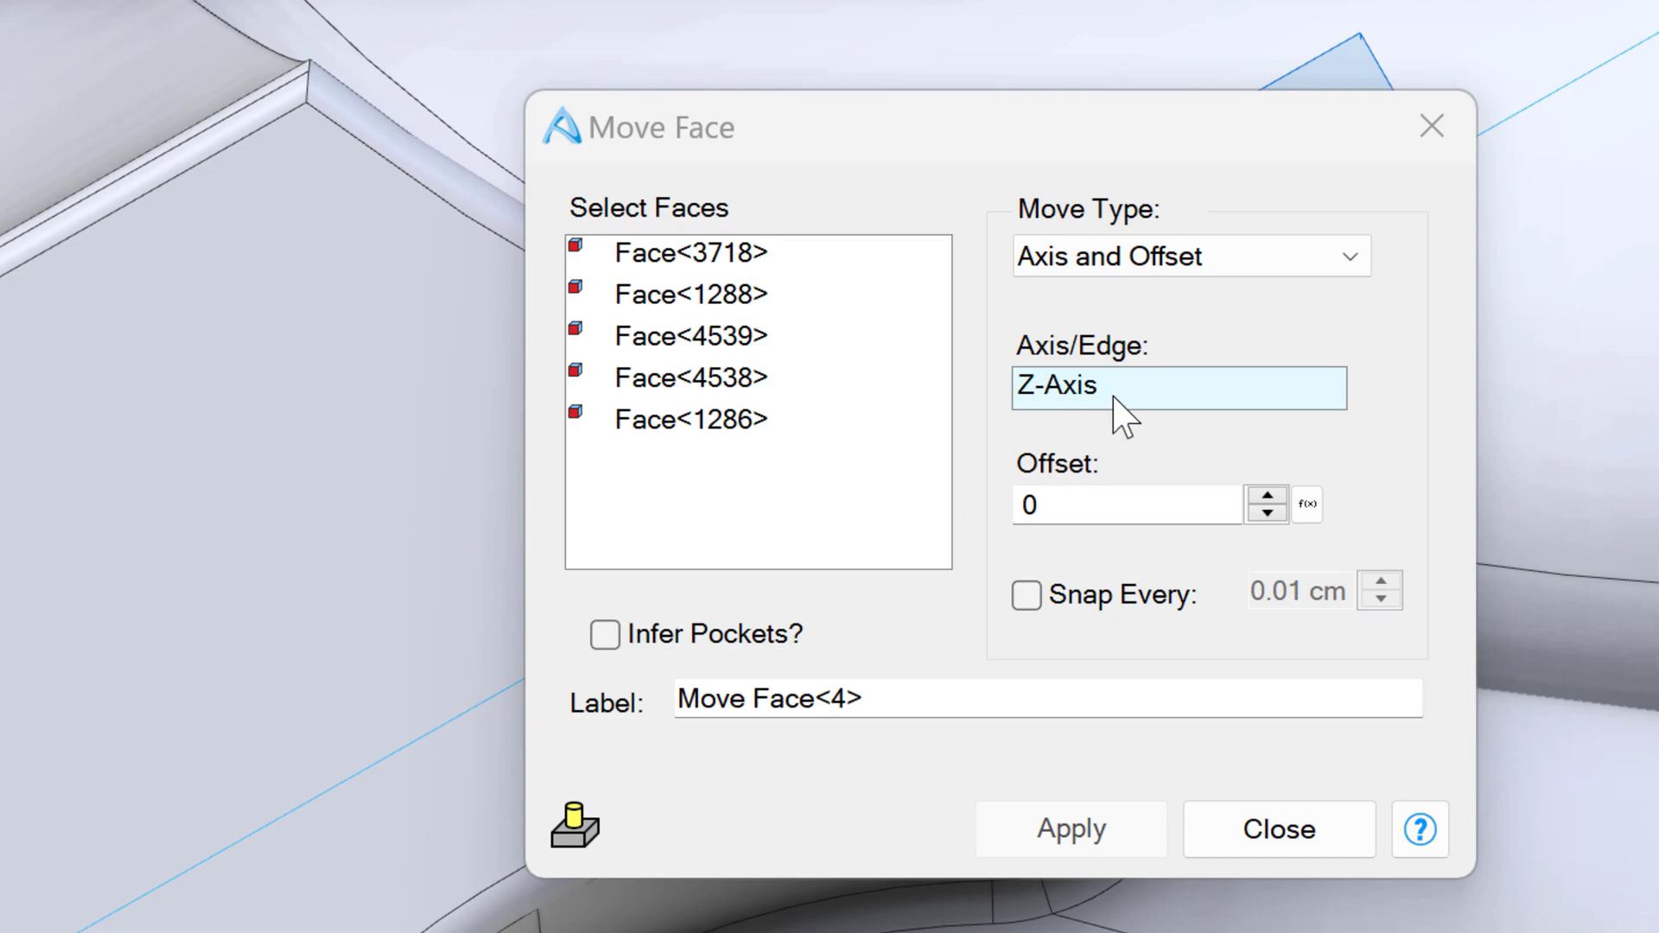
Set the offset of the scalloped pad's hole to -0.4 cm and apply the face move
left_click(1121, 516)
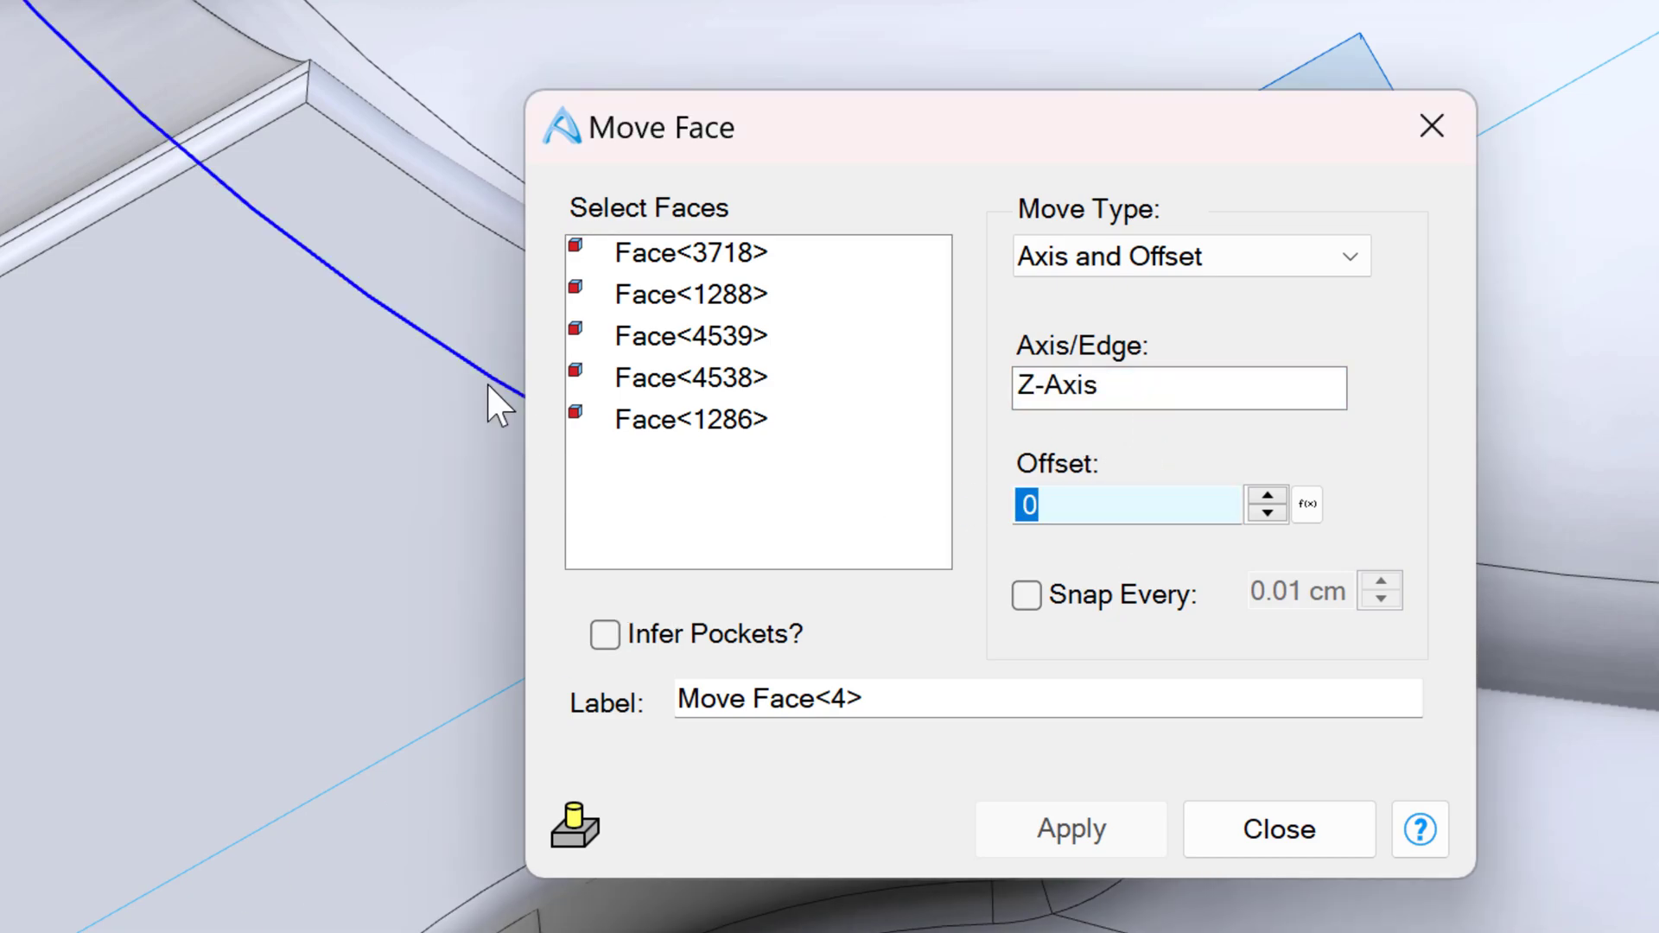
type(".4")
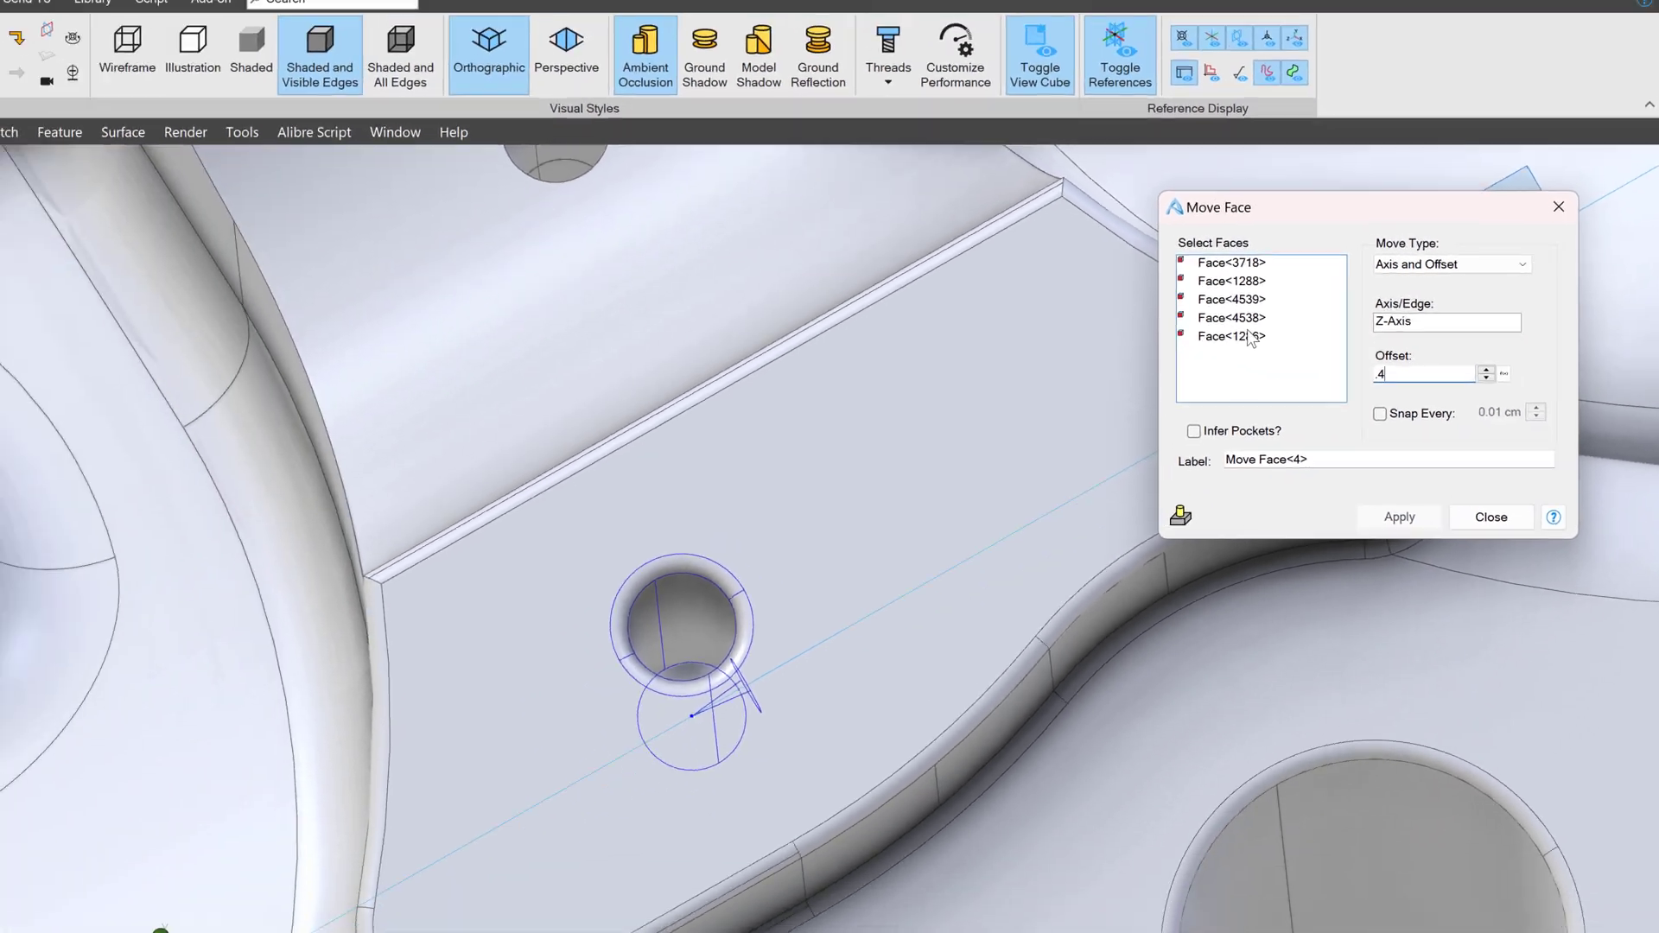
key("Return")
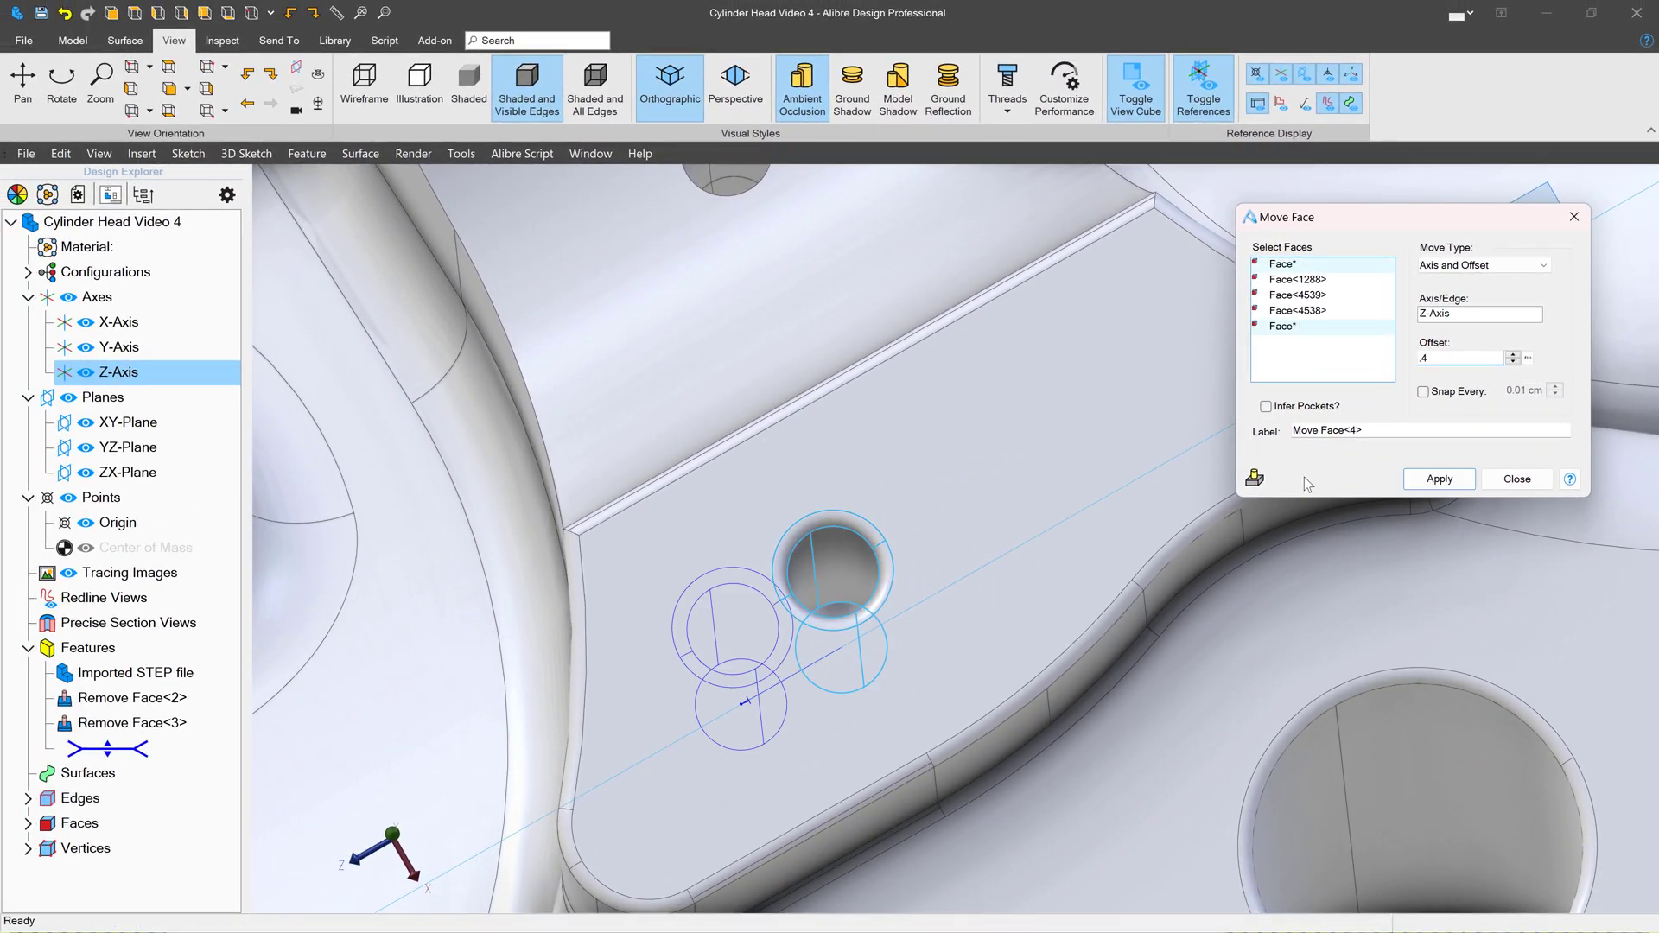
left_click(1432, 354)
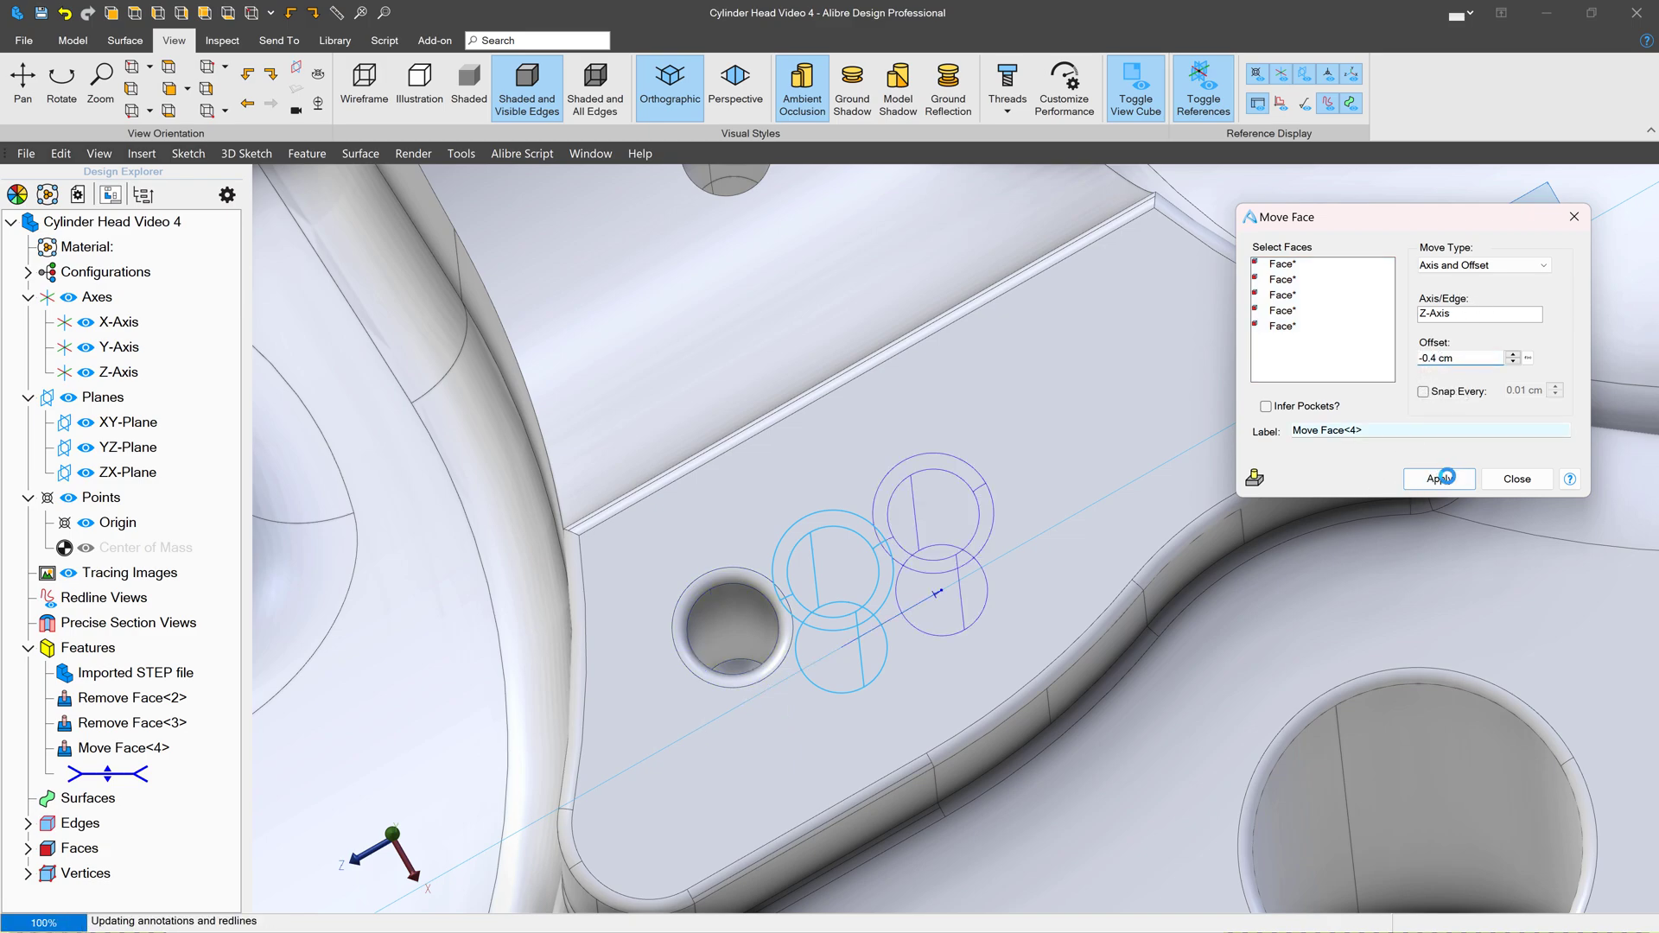
Select all faces of the remaining hole on the rounded rectangular pad for another face move
scroll(815, 787, "down", 2)
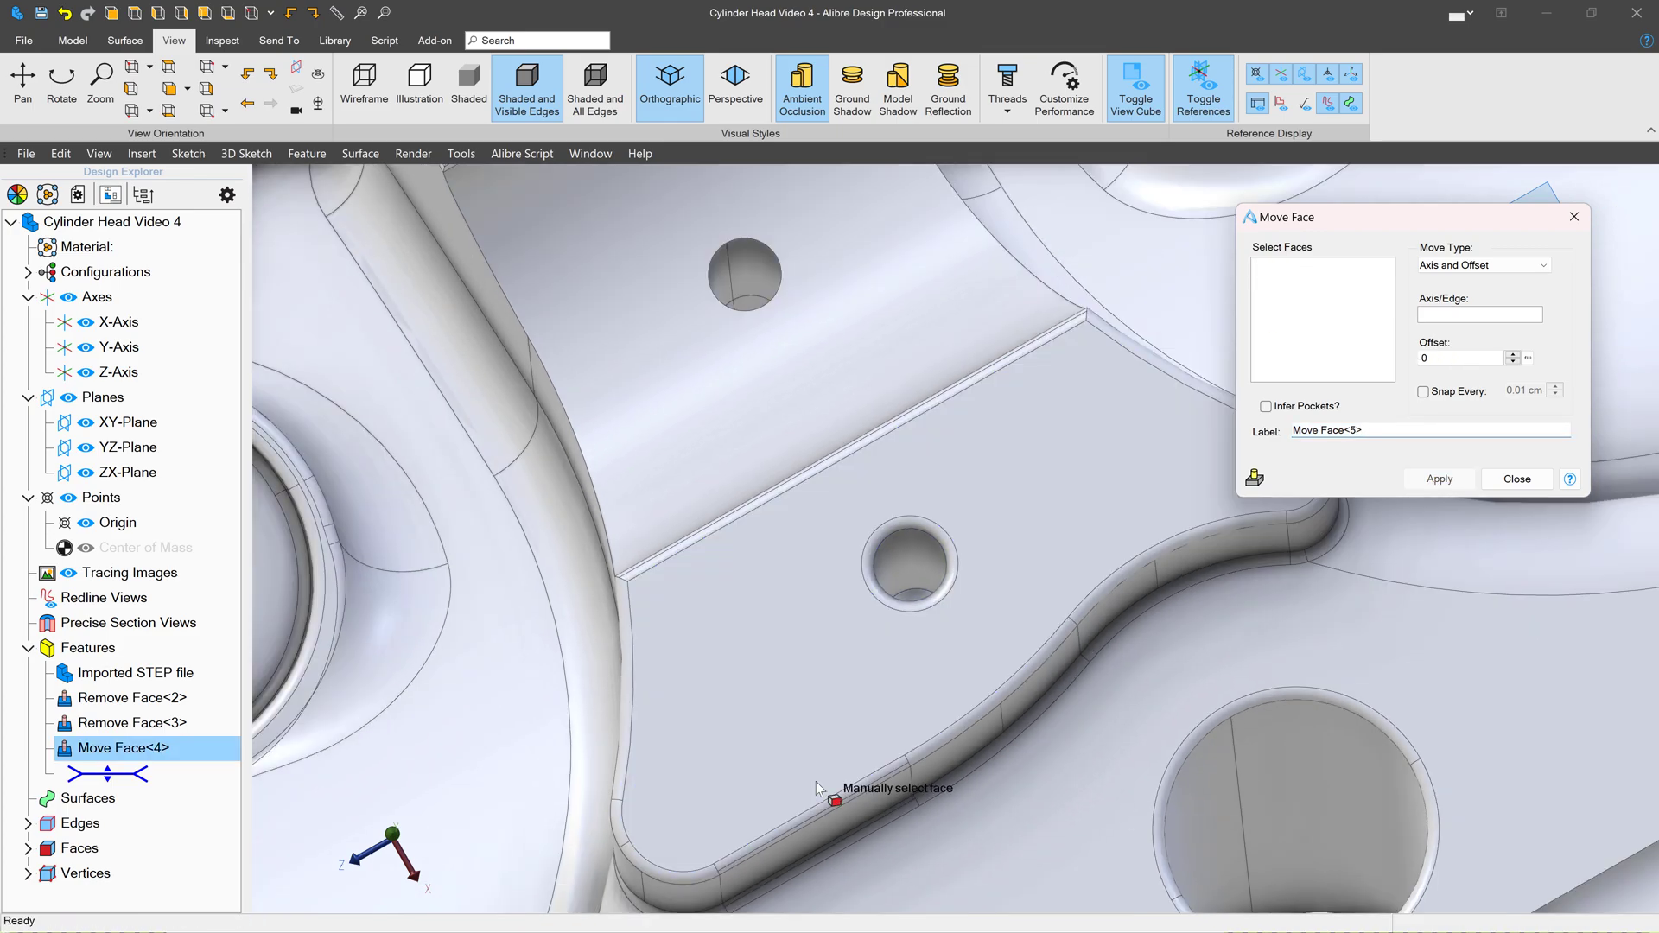
scroll(815, 784, "down", 4)
scroll(664, 361, "up", 4)
scroll(806, 336, "up", 4)
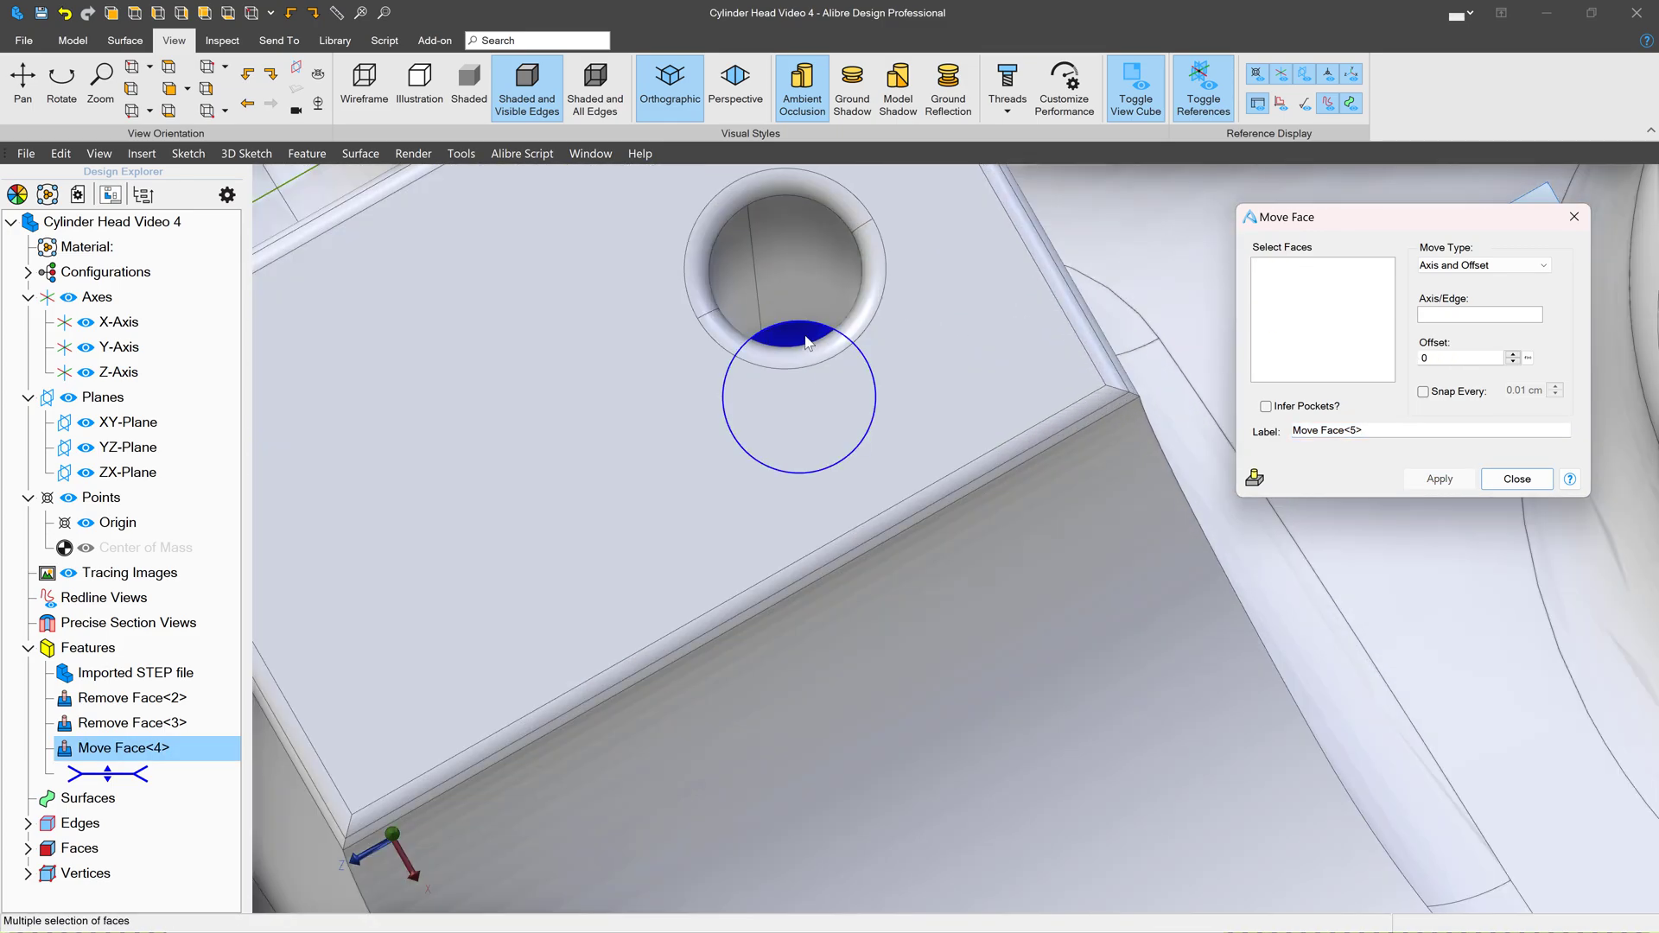
left_click(806, 335)
left_click(802, 288)
left_click(743, 268)
left_click(860, 218)
left_click(873, 248)
Move the rectangular pad's hole 0.4 cm along the Z-Axis and apply the face move
left_click(1469, 315)
scroll(935, 838, "down", 3)
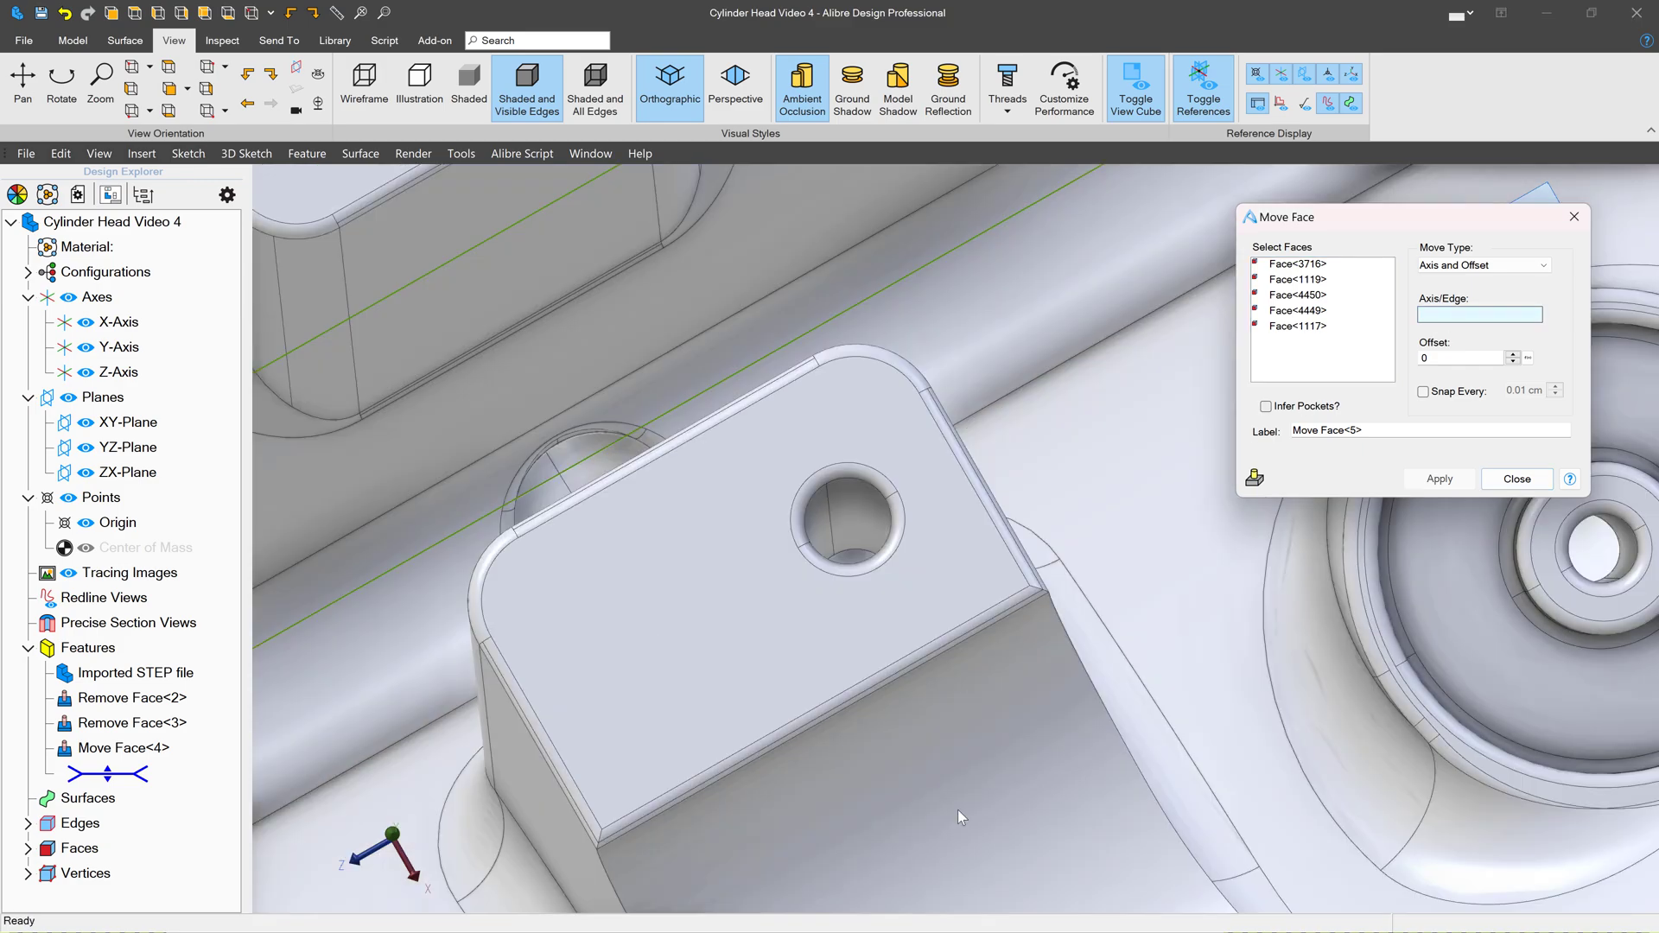
scroll(962, 816, "down", 1)
left_click(930, 362)
type("4")
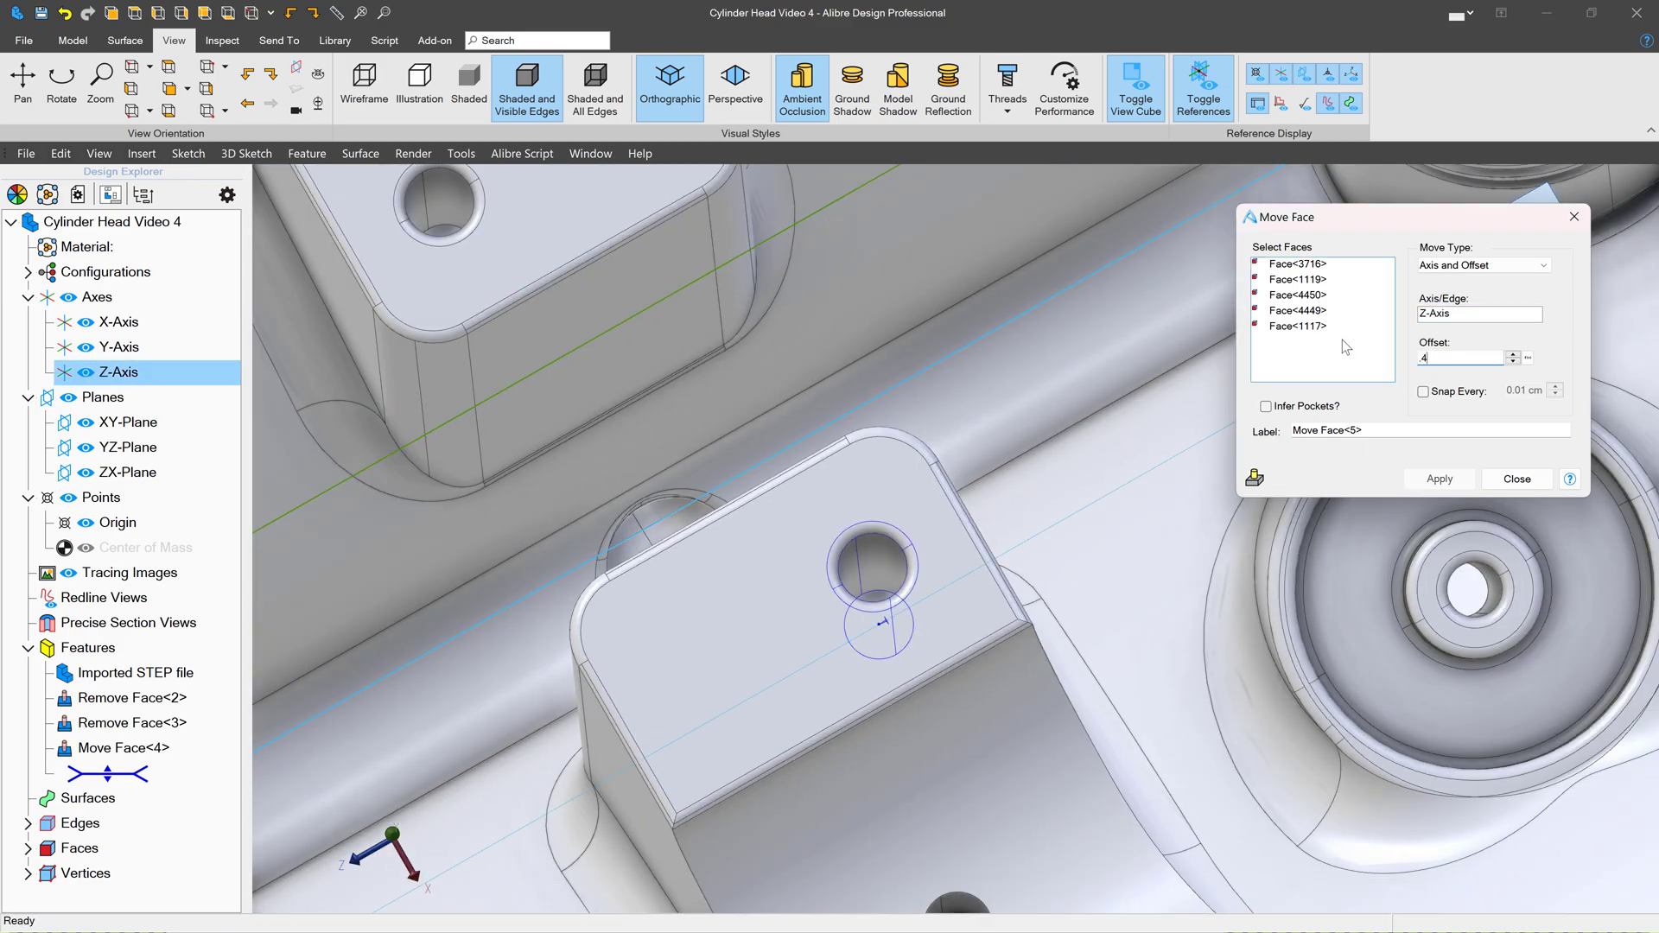
key("Tab")
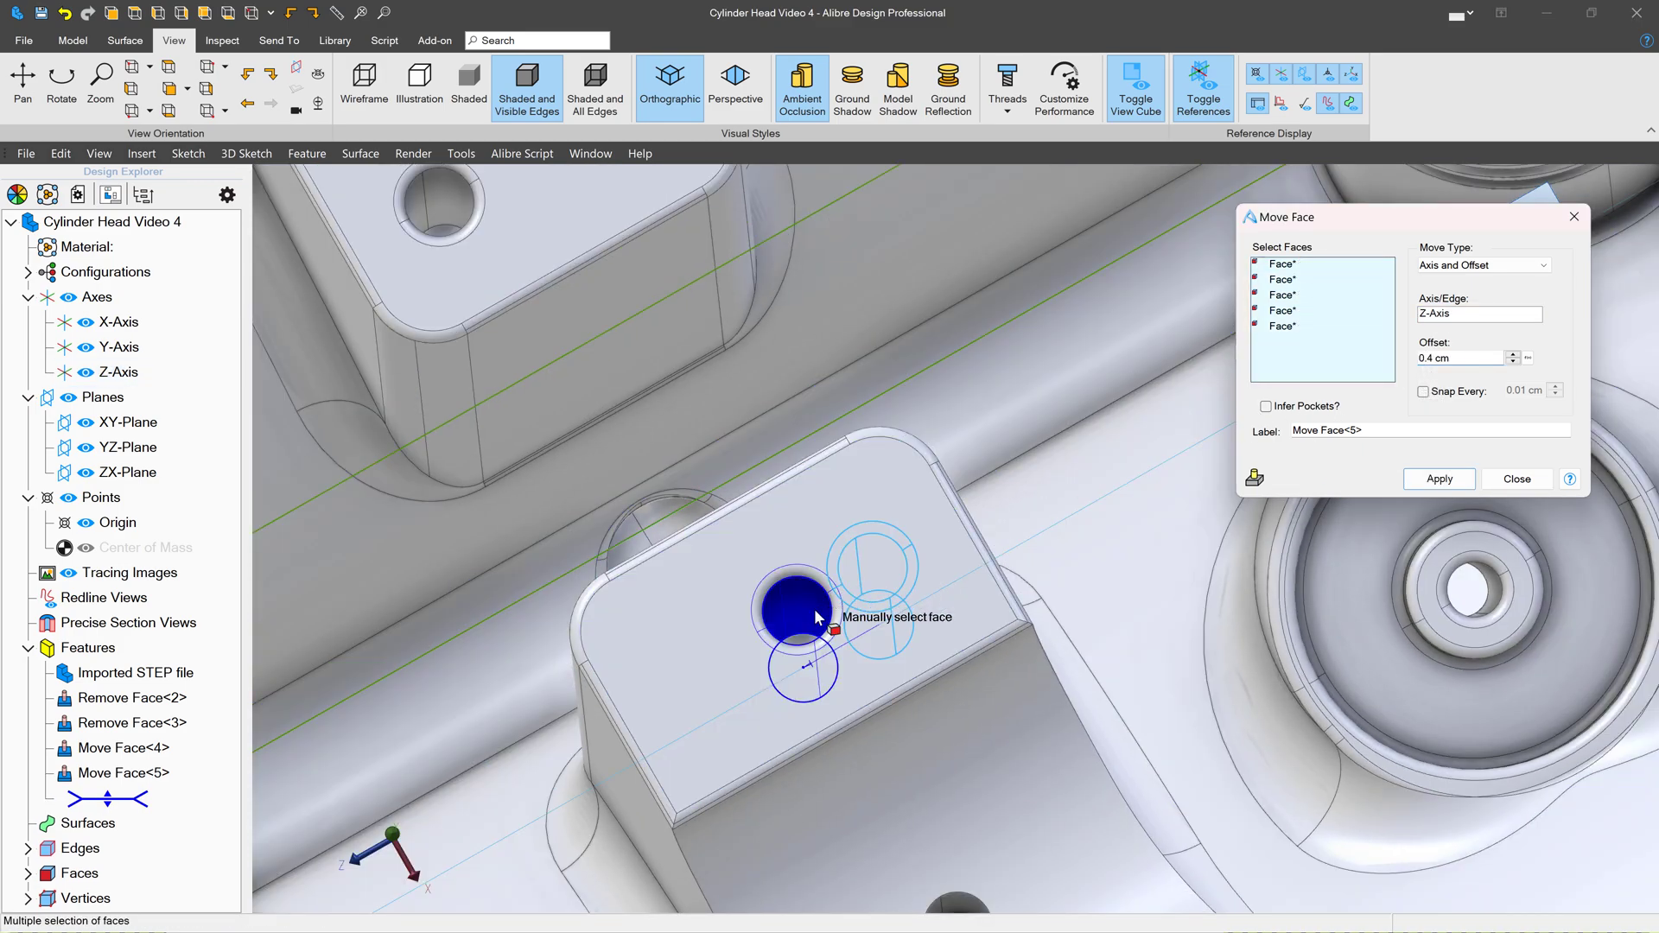
left_click(1439, 479)
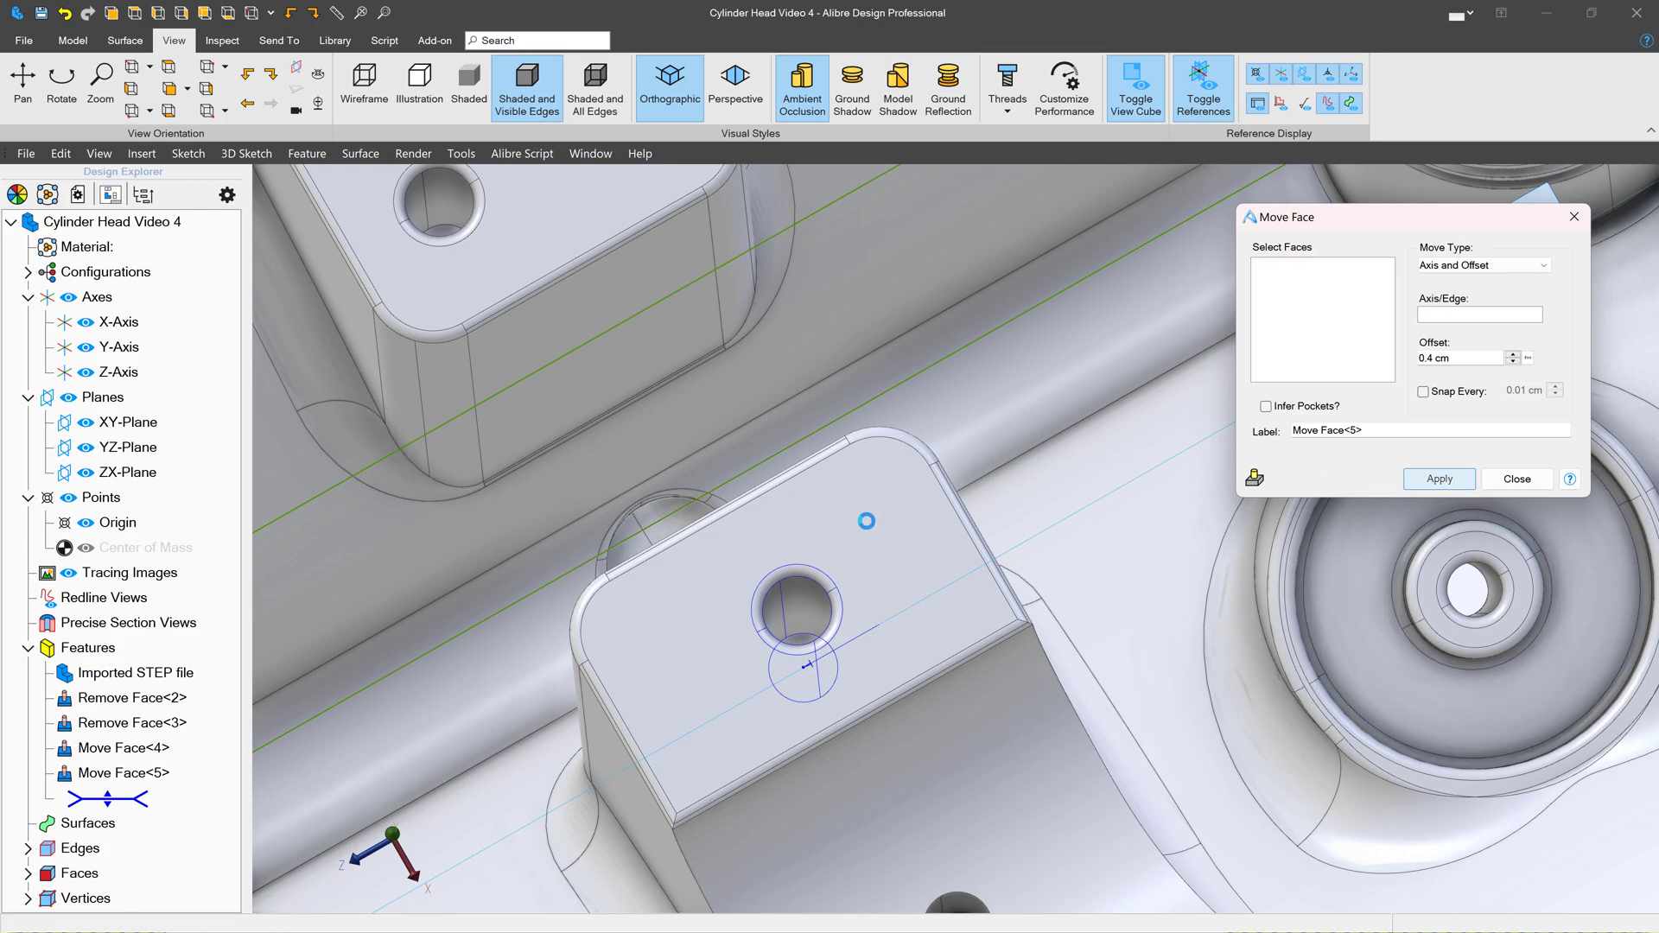
Finish the face moves and close the Move Face command
scroll(771, 400, "down", 5)
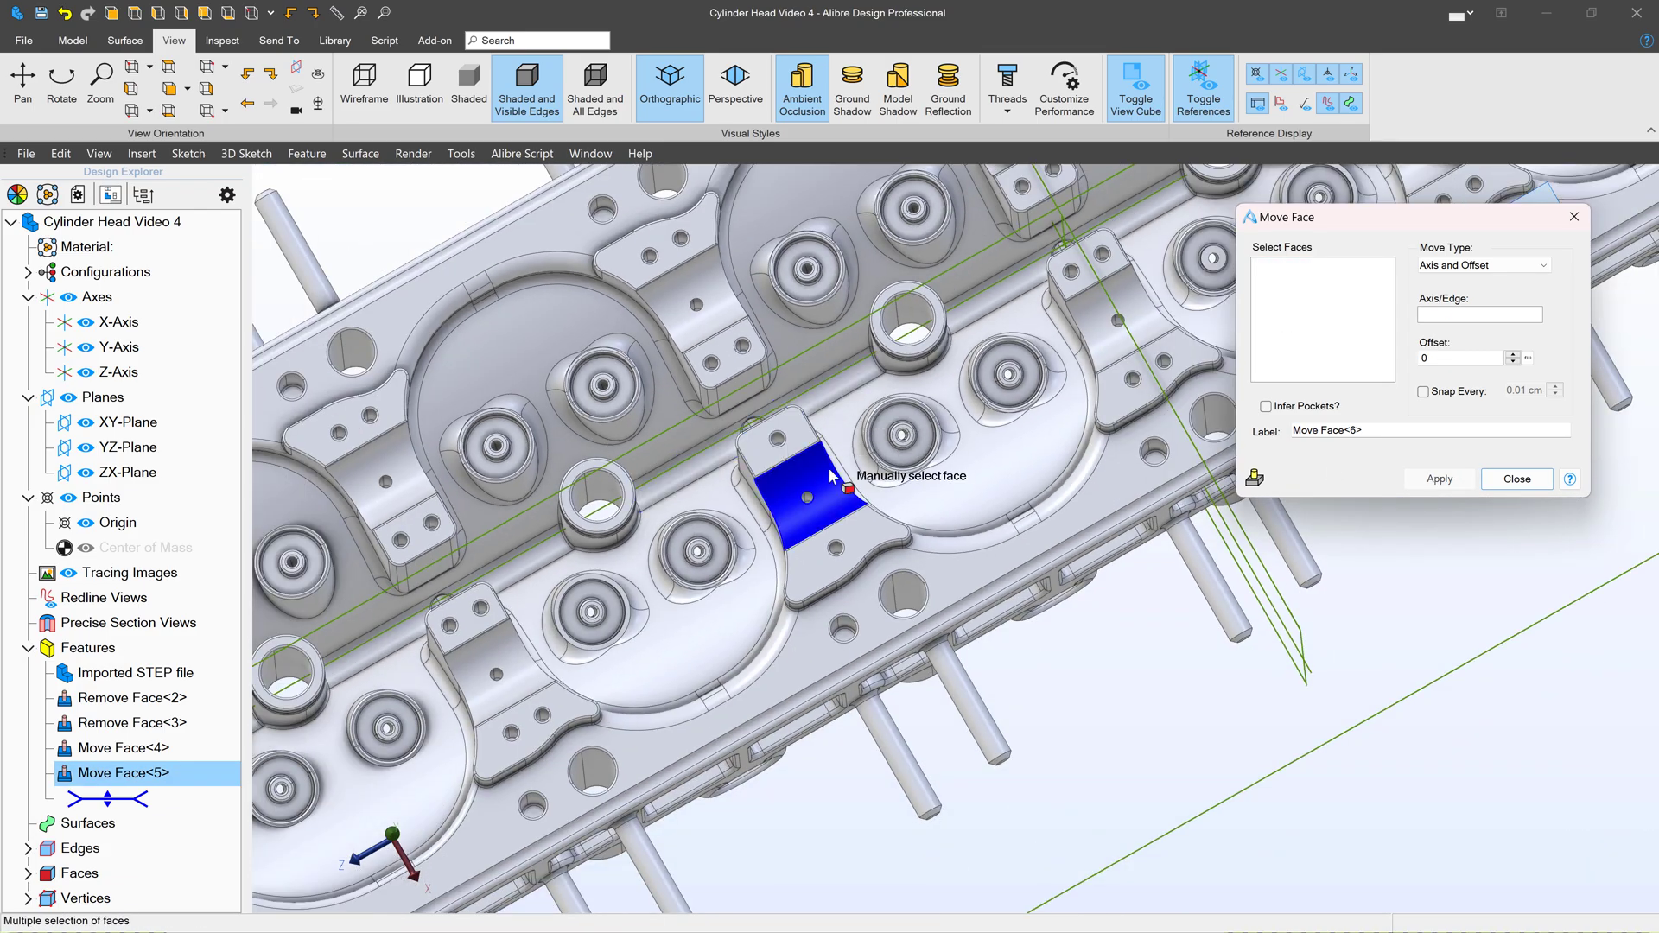
scroll(829, 477, "up", 5)
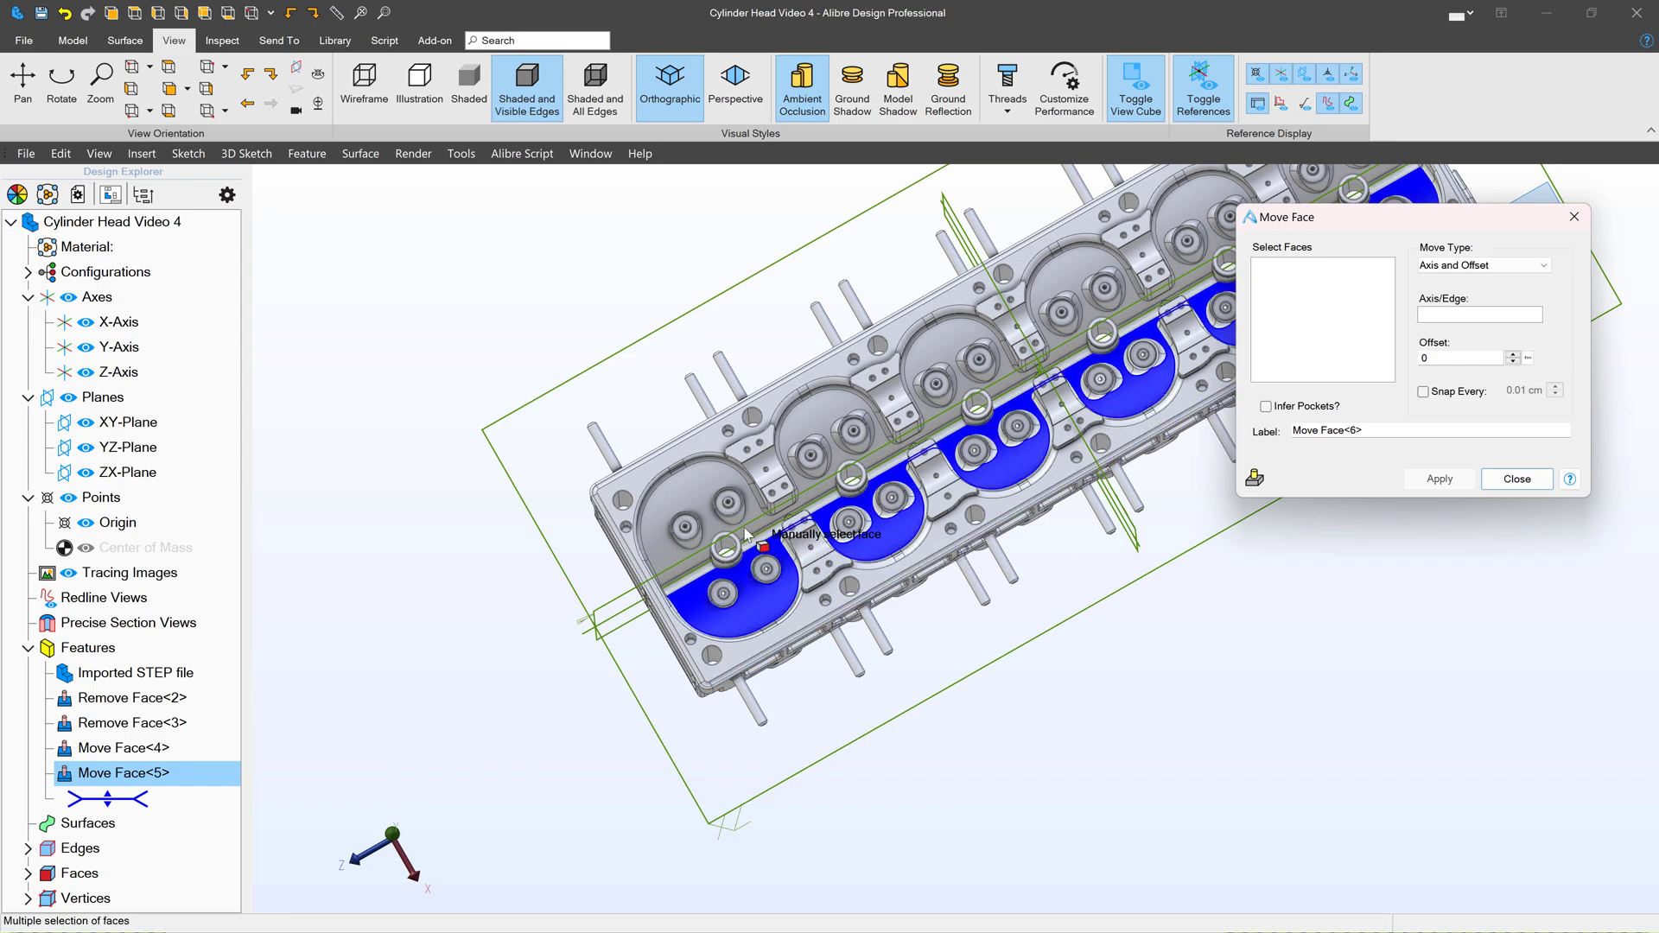
scroll(744, 527, "up", 10)
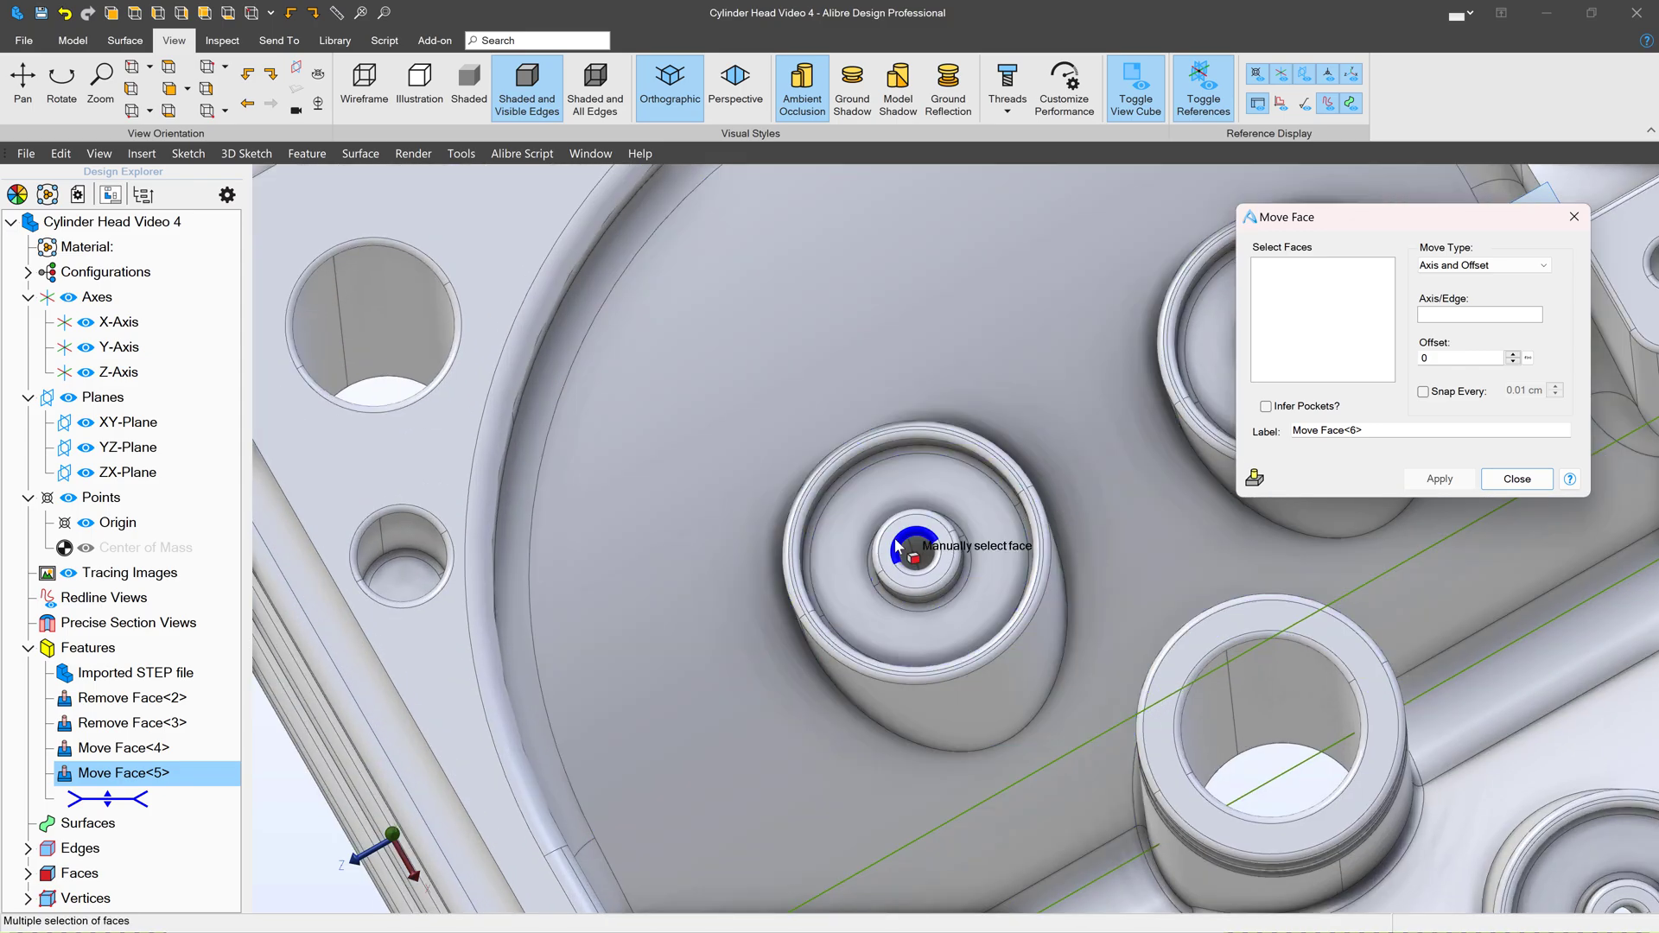
middle_click_drag(964, 555, 968, 538)
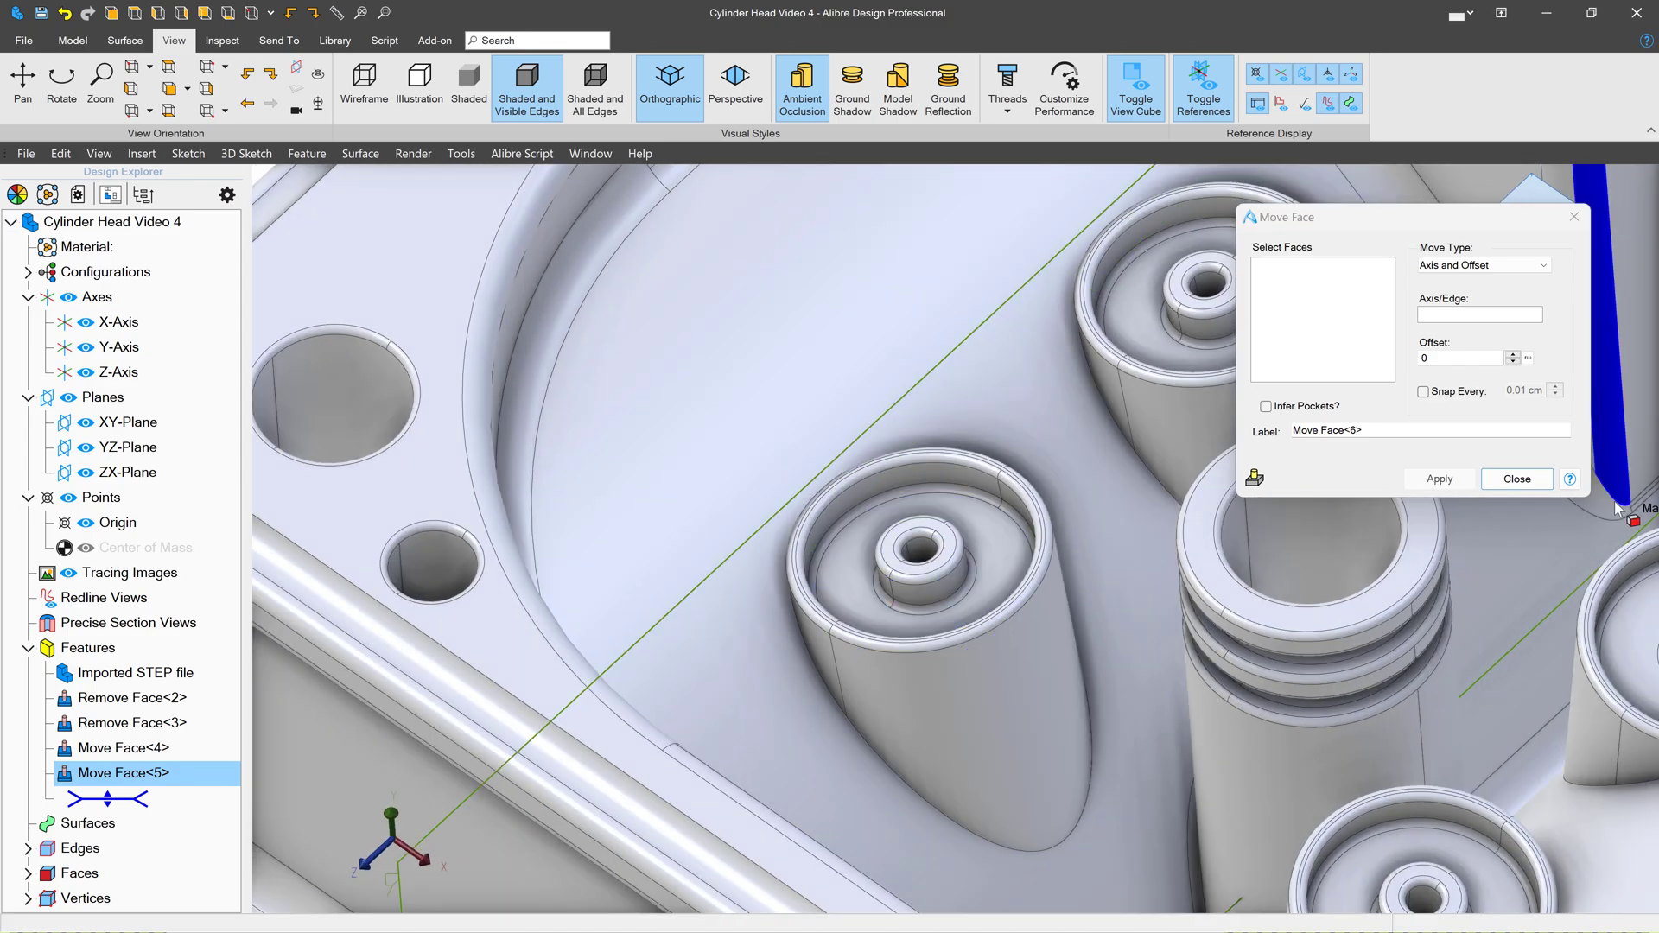
left_click(1516, 478)
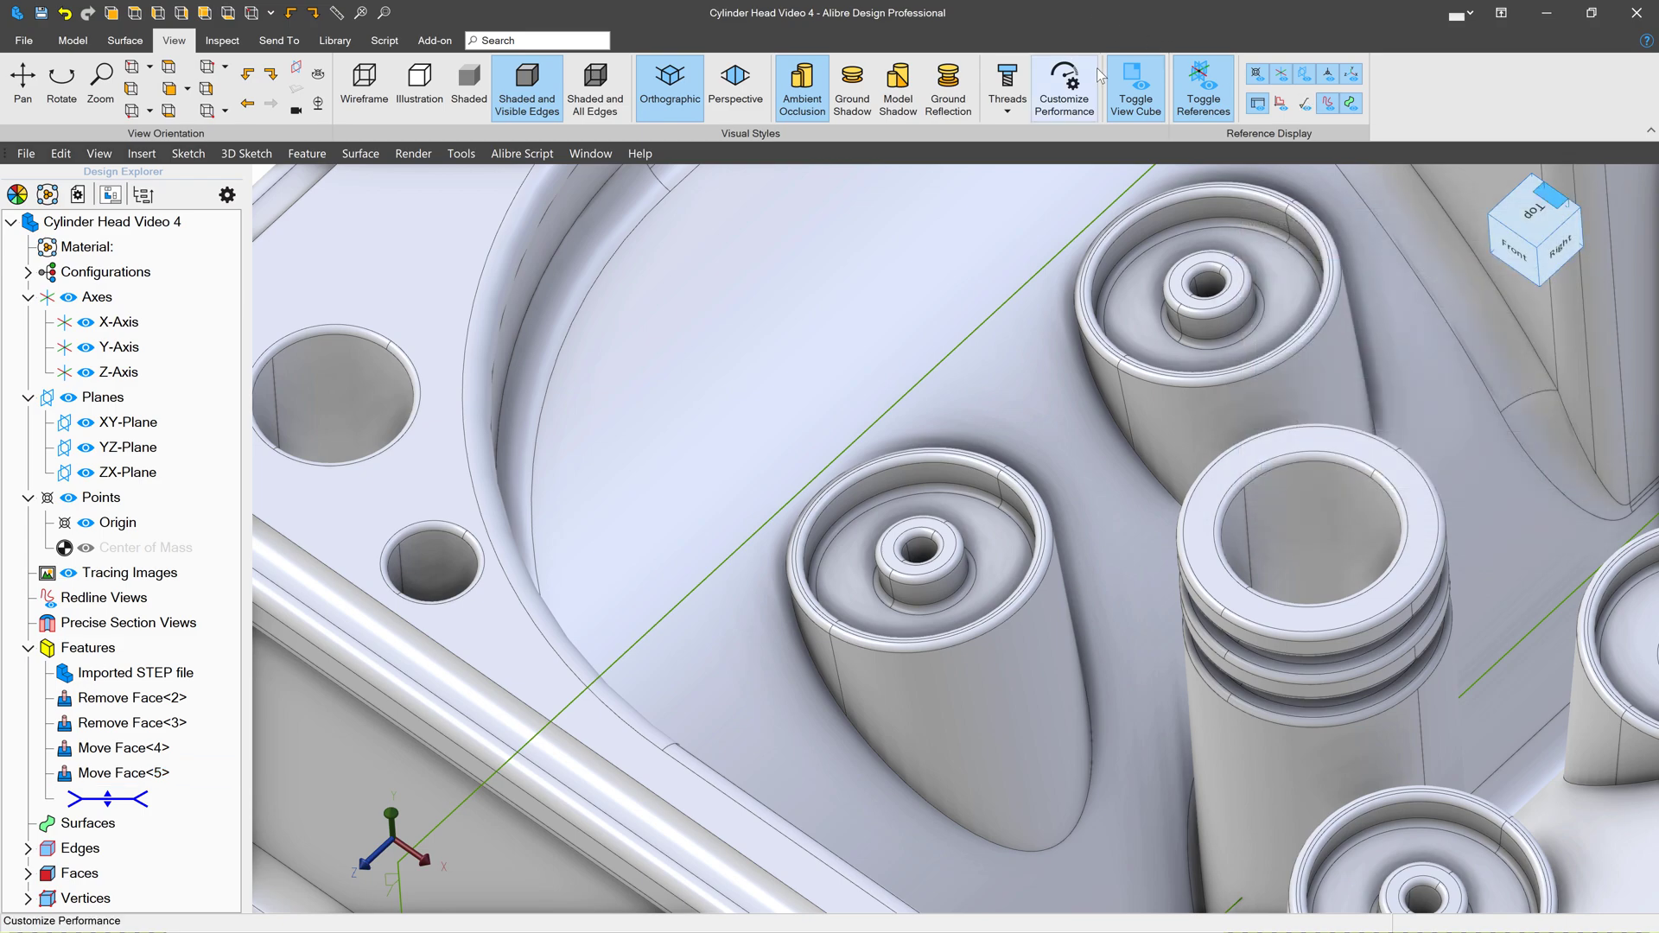
Remove the recess, inner hub and bore from the cylindrical boss at the head's end, inferring pockets from a seed face
left_click(124, 40)
left_click(76, 40)
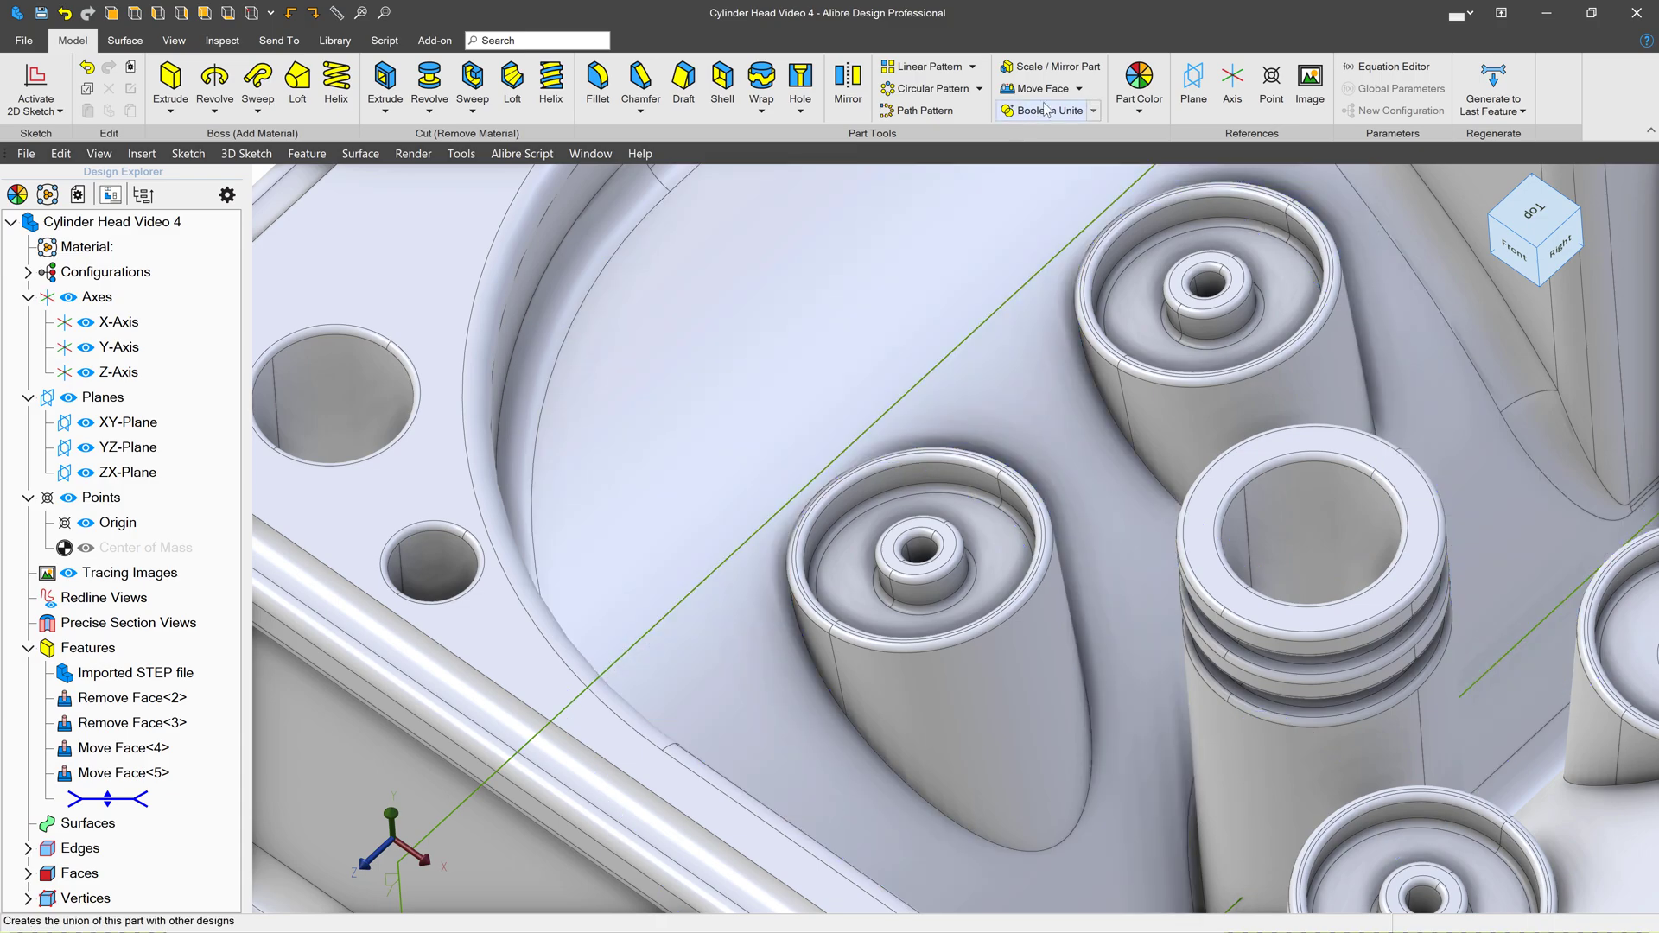
left_click(1080, 88)
left_click(1071, 176)
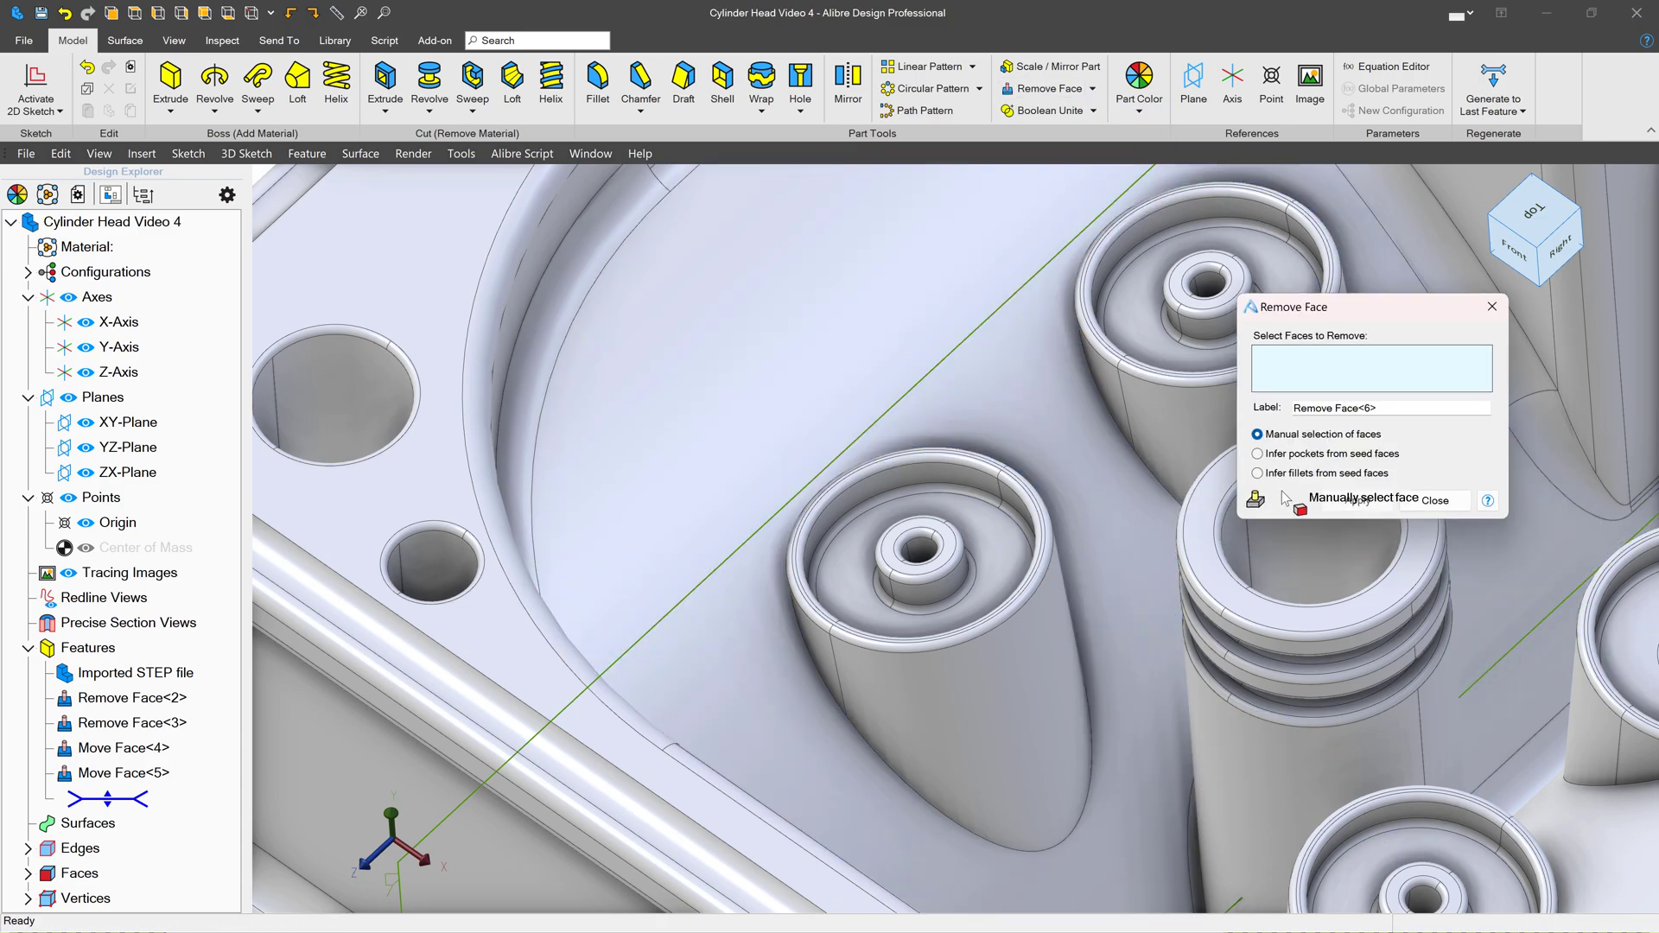
left_click(1258, 455)
left_click(985, 536)
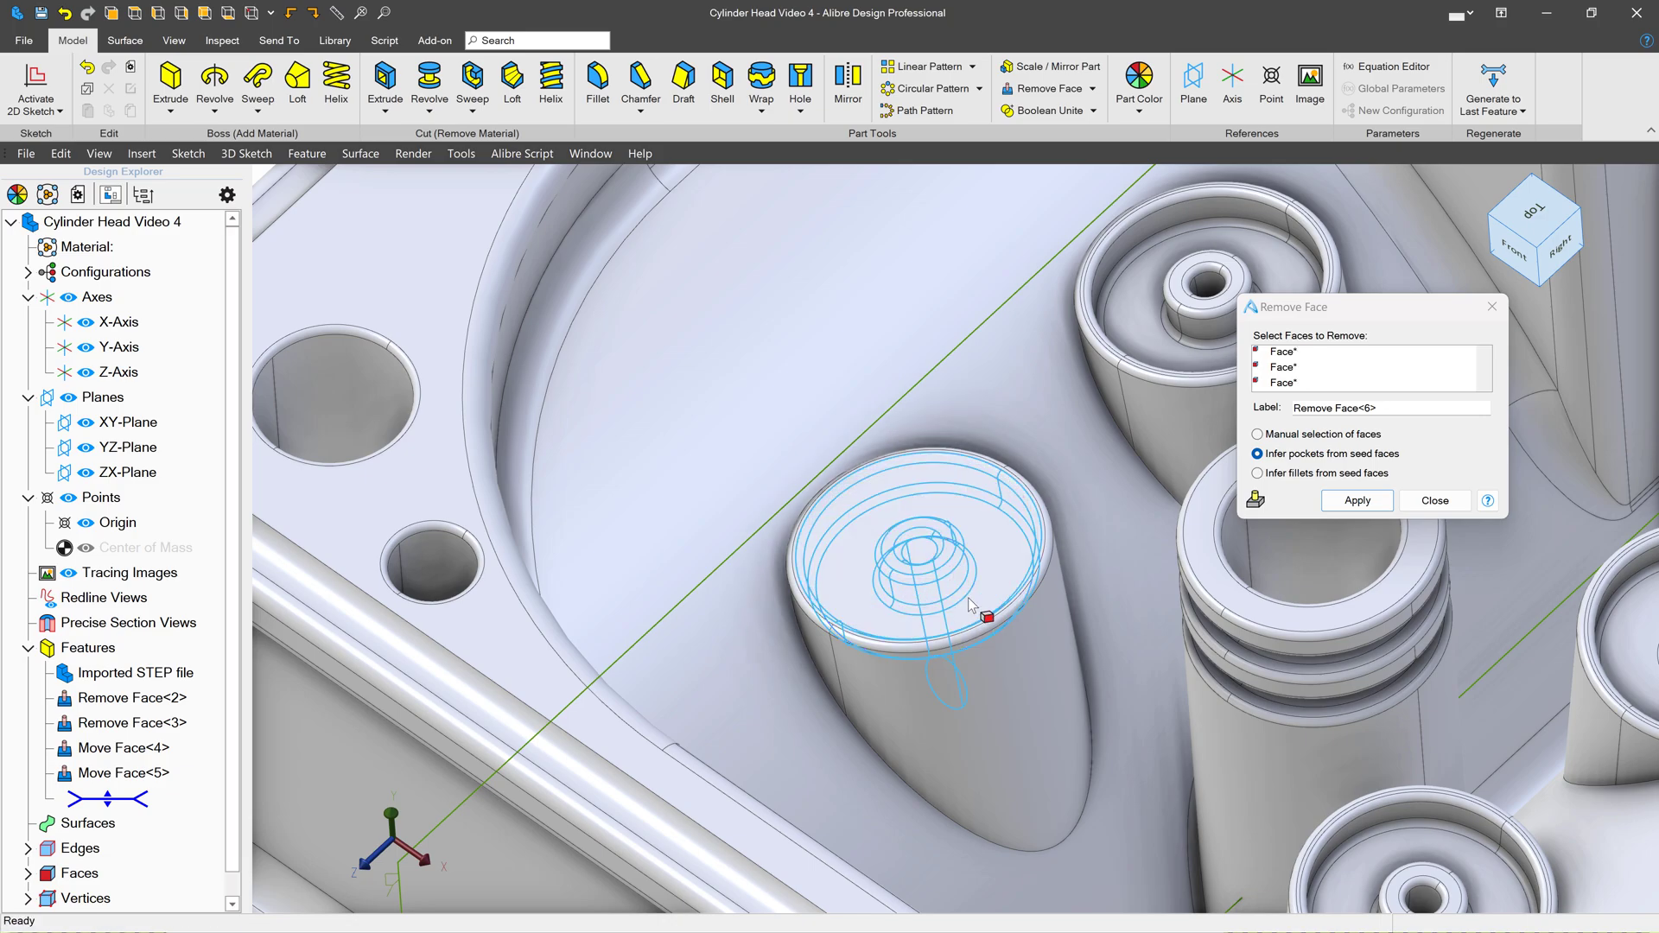
left_click(1350, 505)
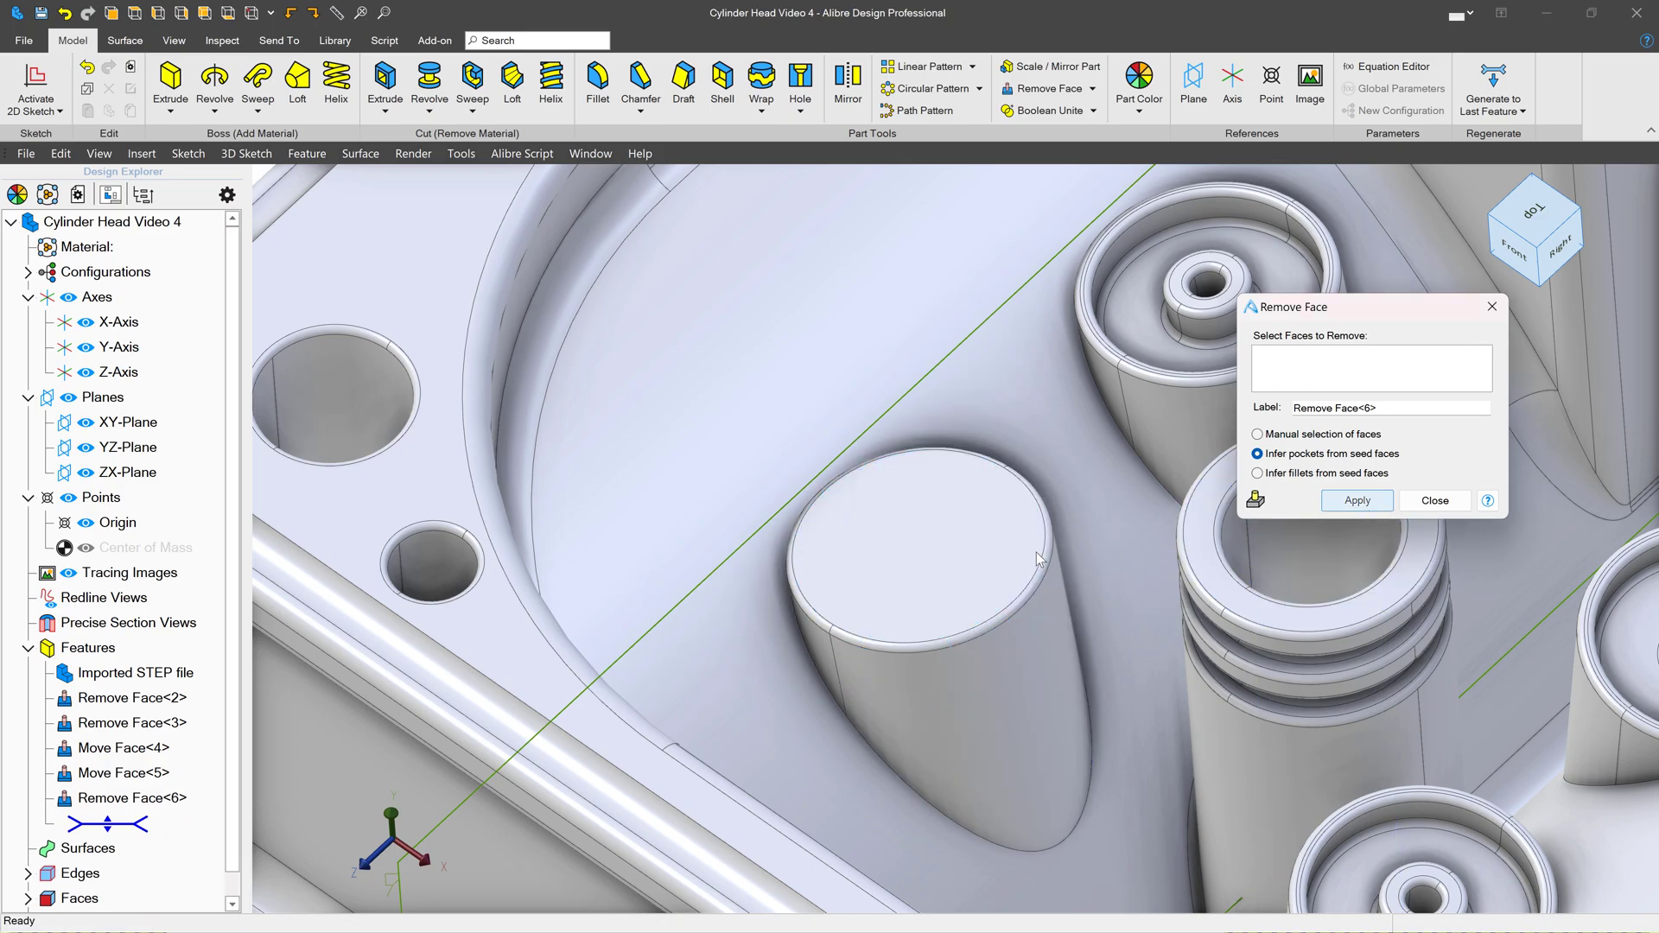
middle_click_drag(976, 547, 980, 496)
right_click_drag(980, 496, 994, 553)
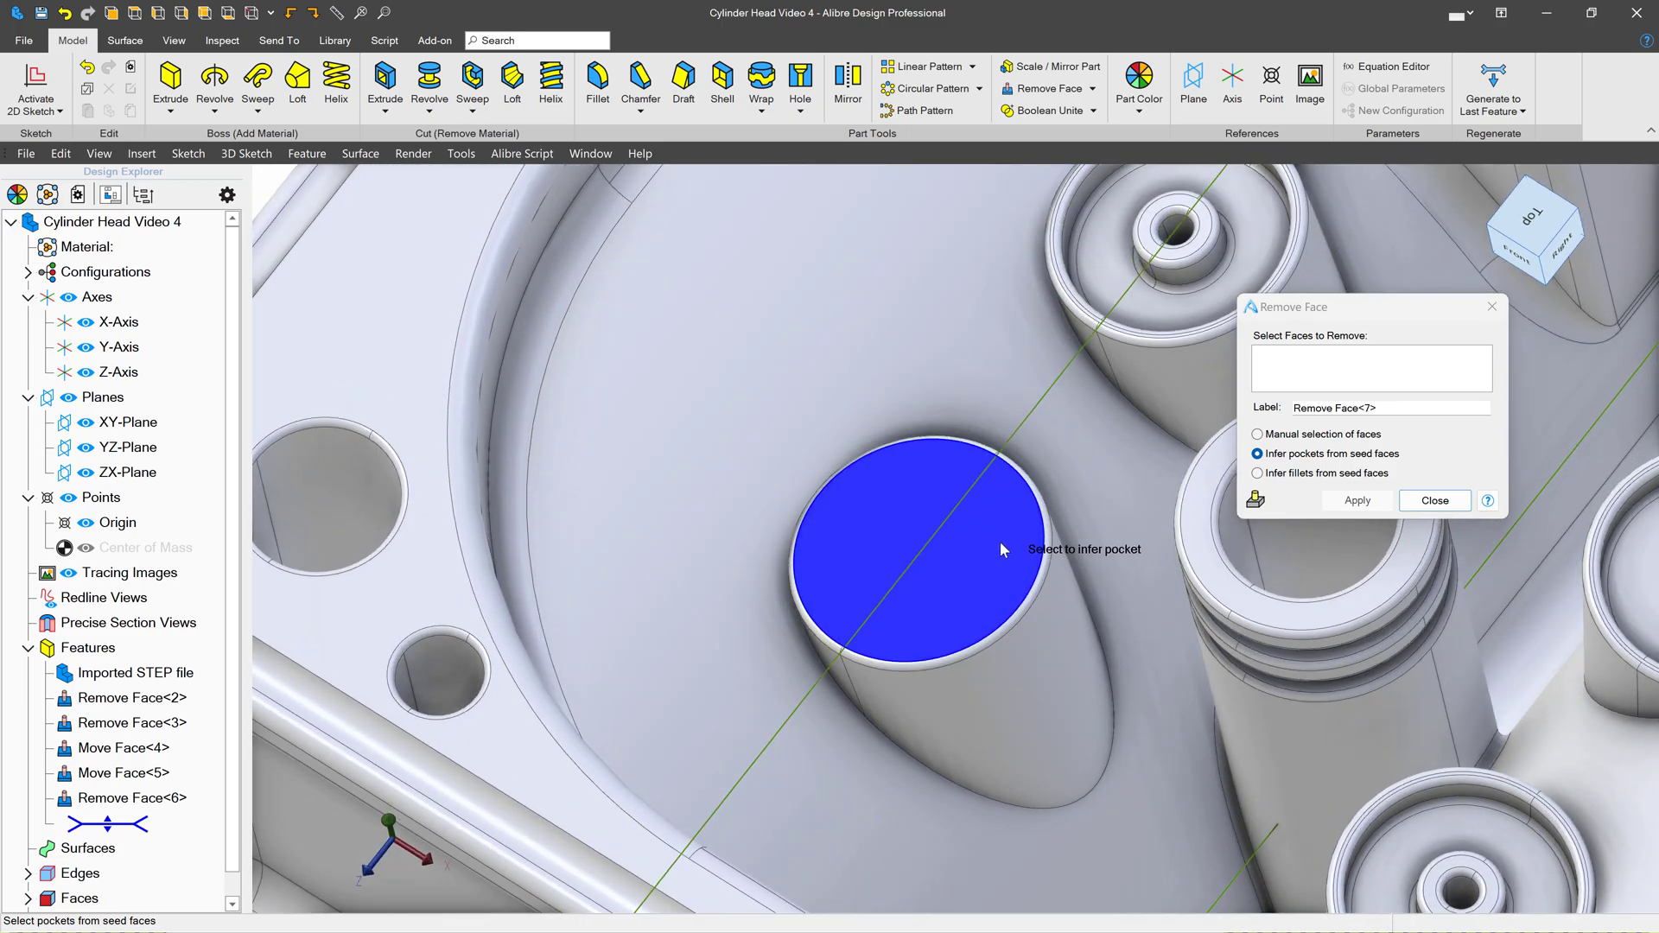
left_click(1432, 501)
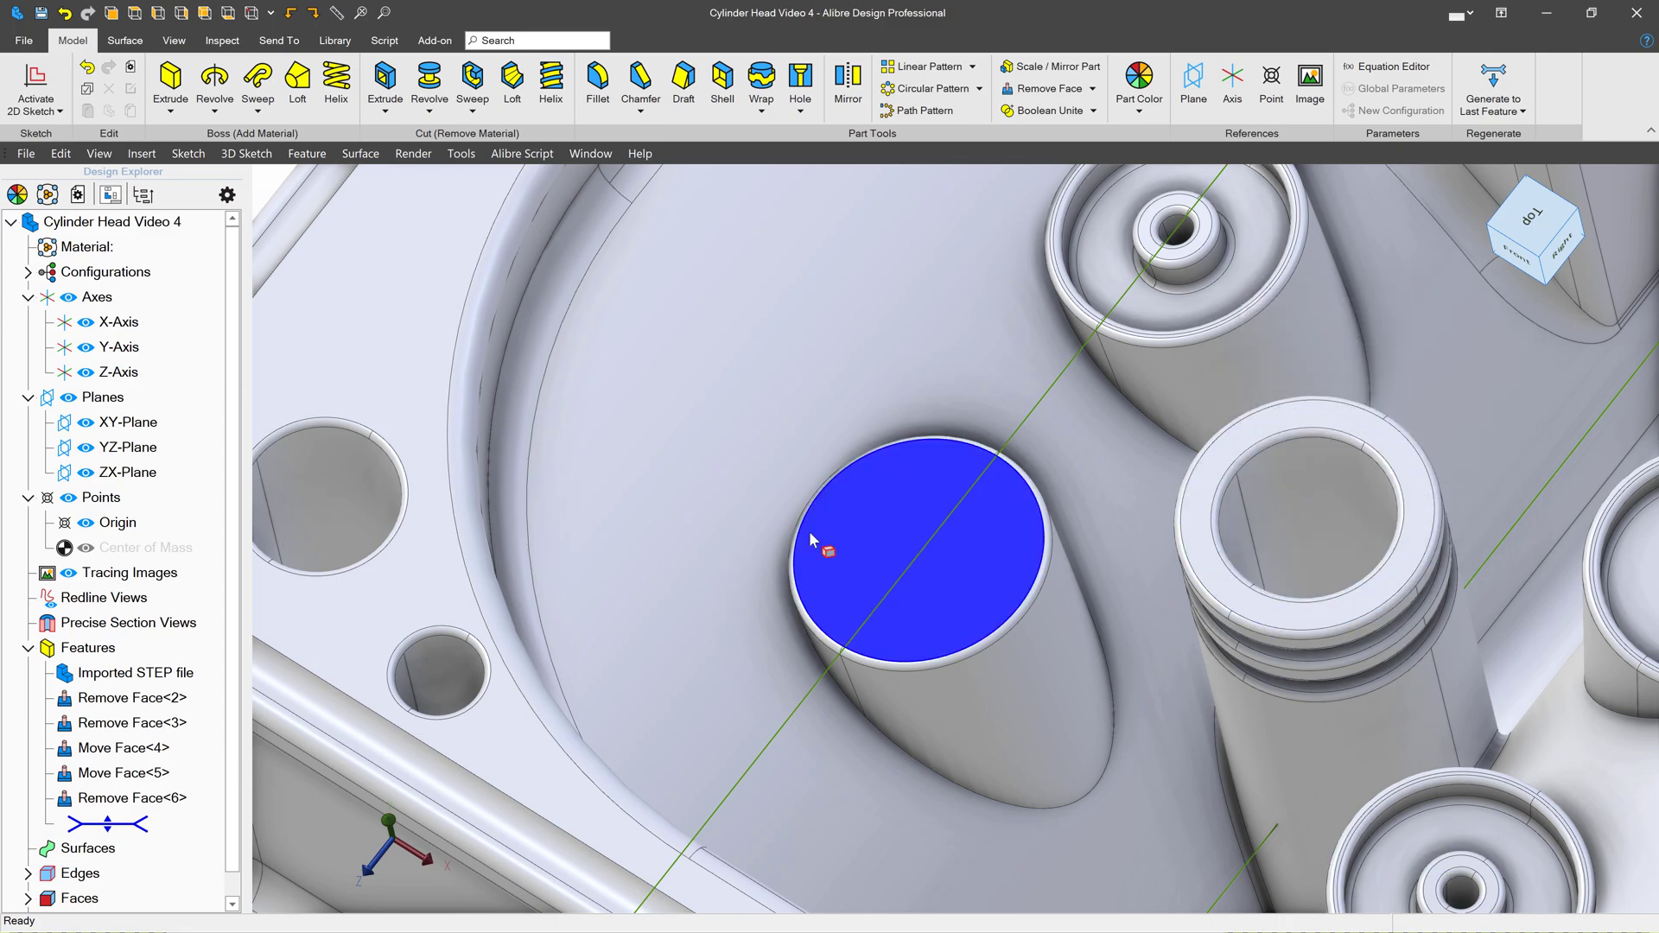
Start a 2D sketch on the boss's flat top and project its circular edge as a reference figure associated with the source
left_click(878, 535)
left_click(38, 83)
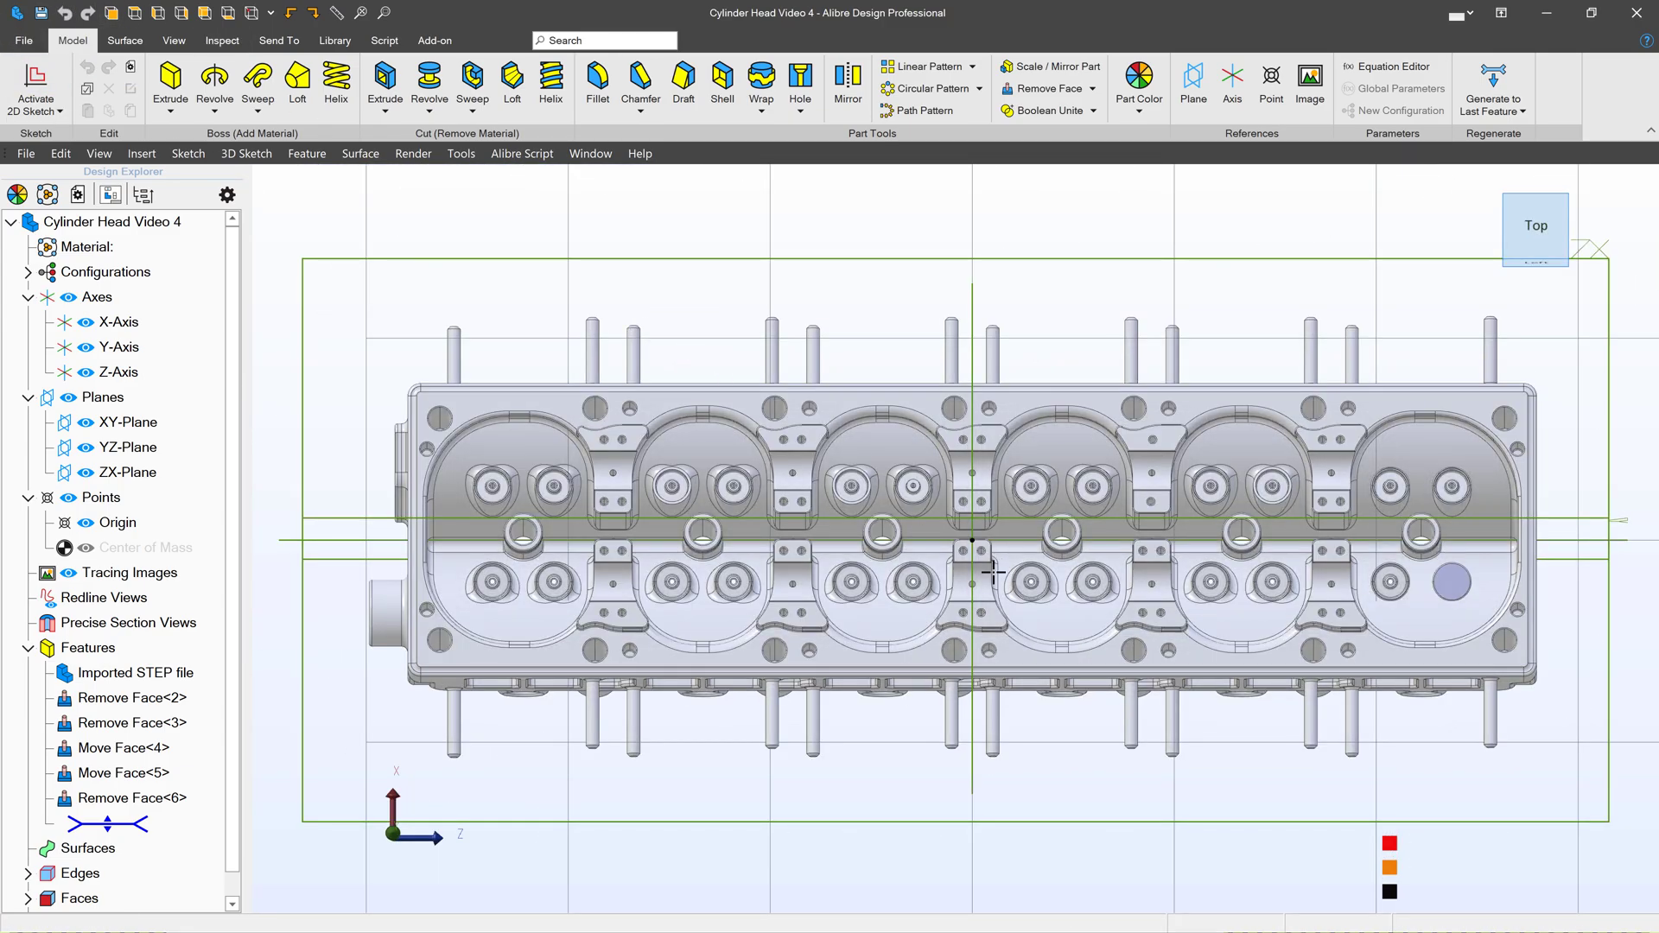
scroll(1524, 618, "up", 10)
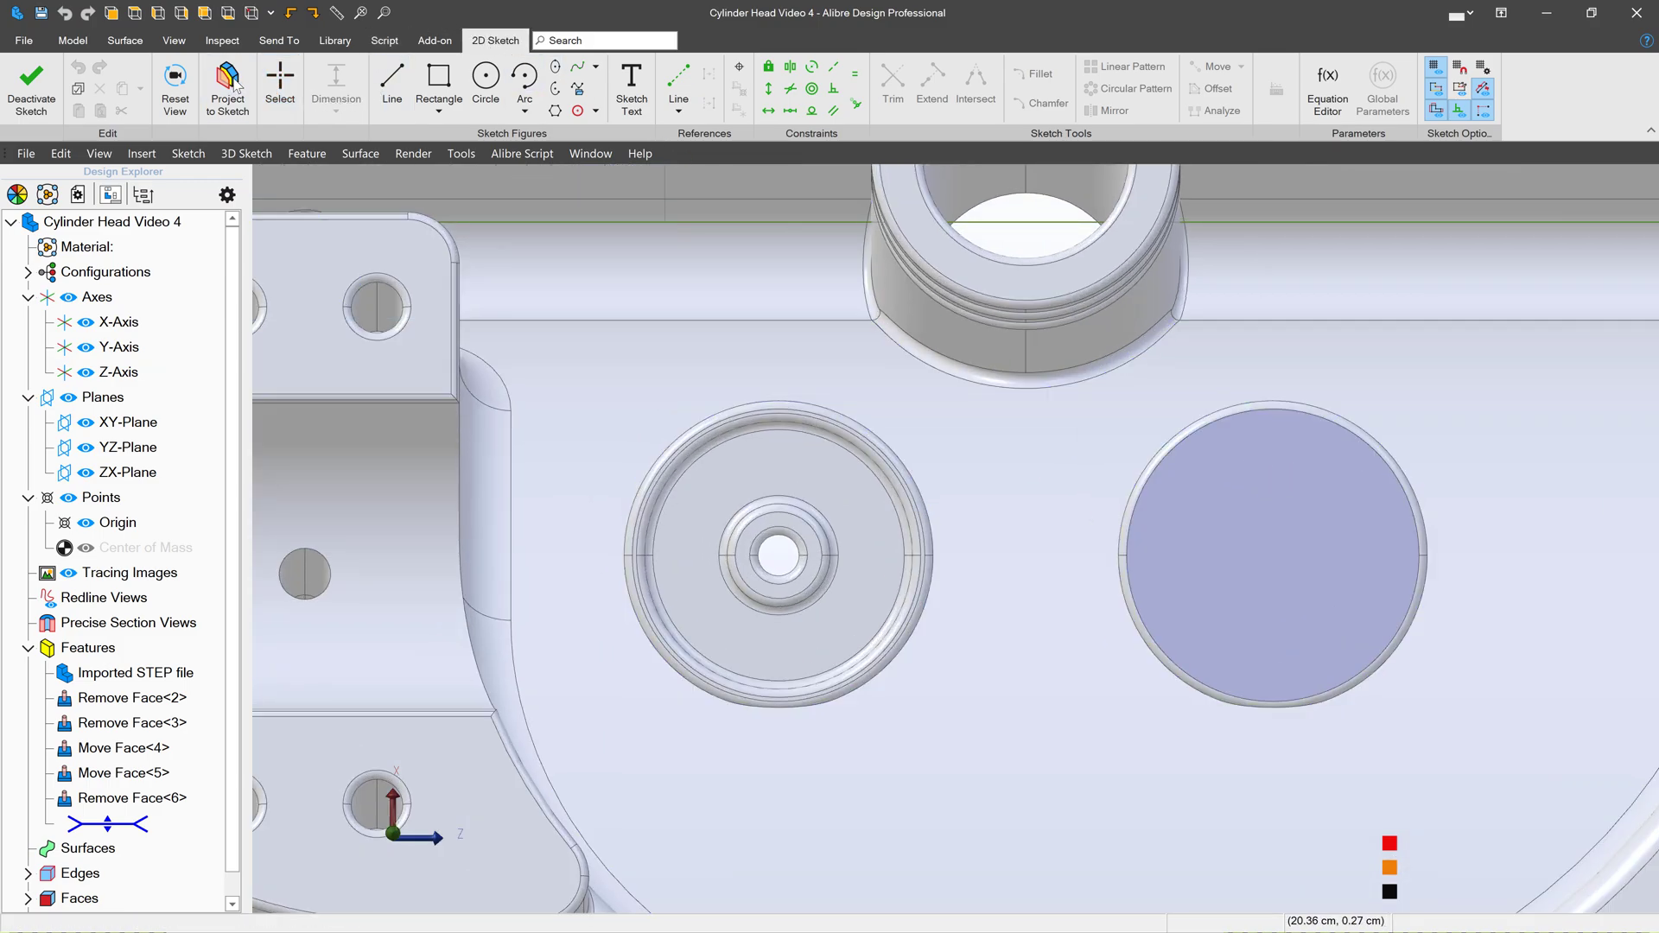
left_click(227, 84)
left_click(1055, 166)
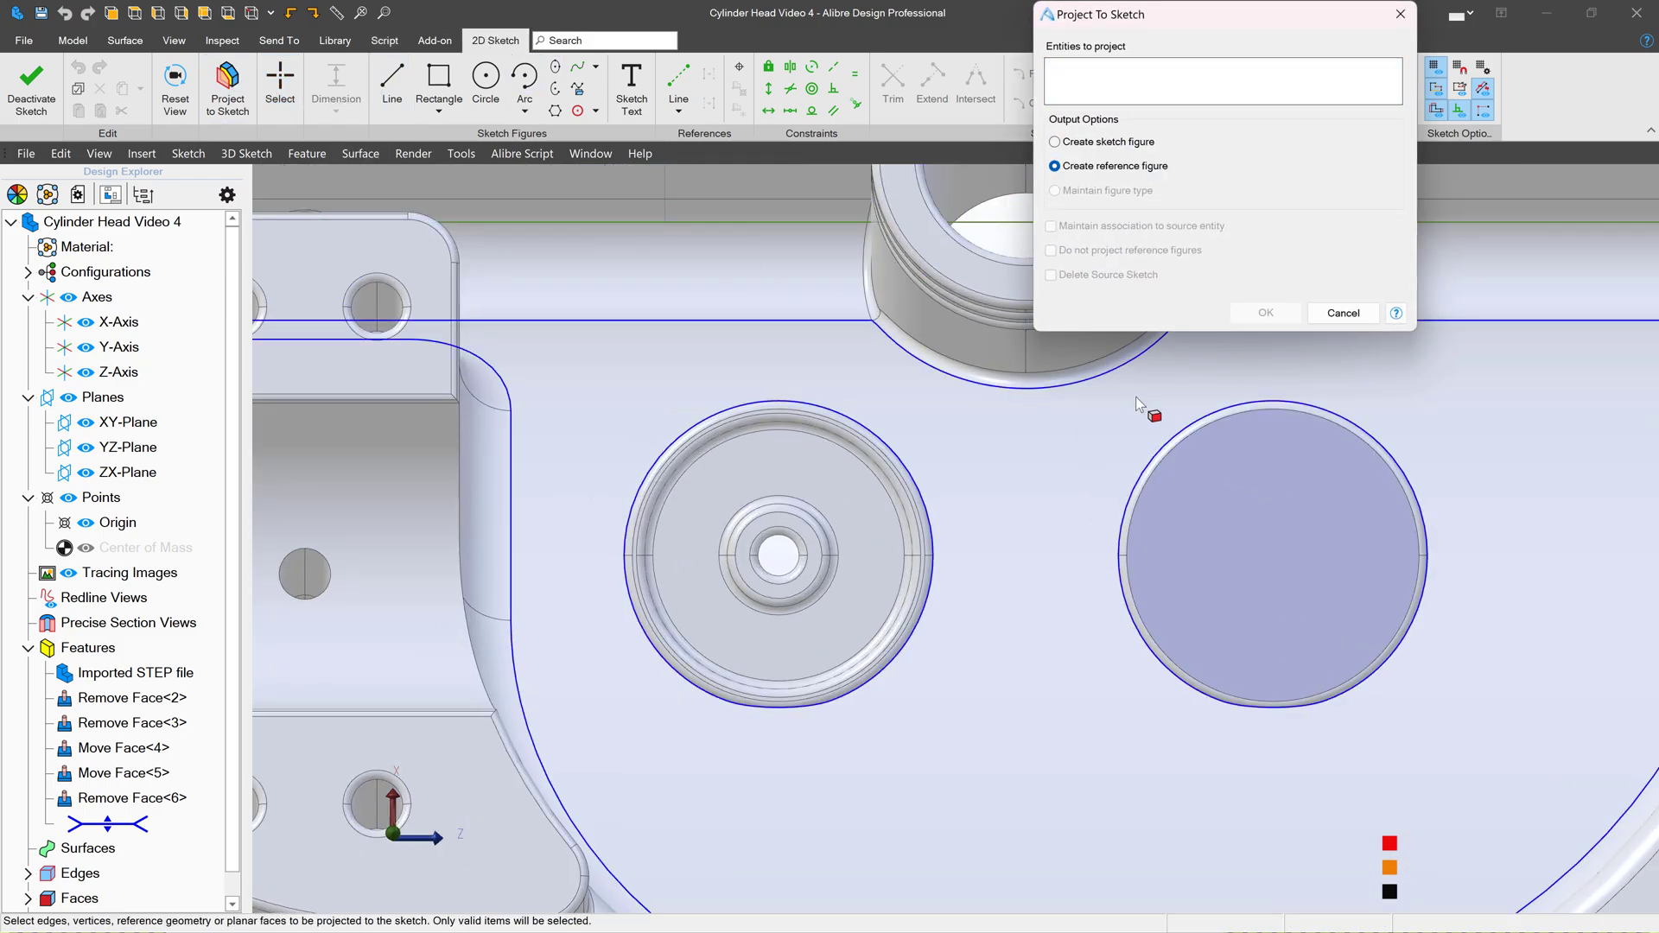
left_click(1182, 430)
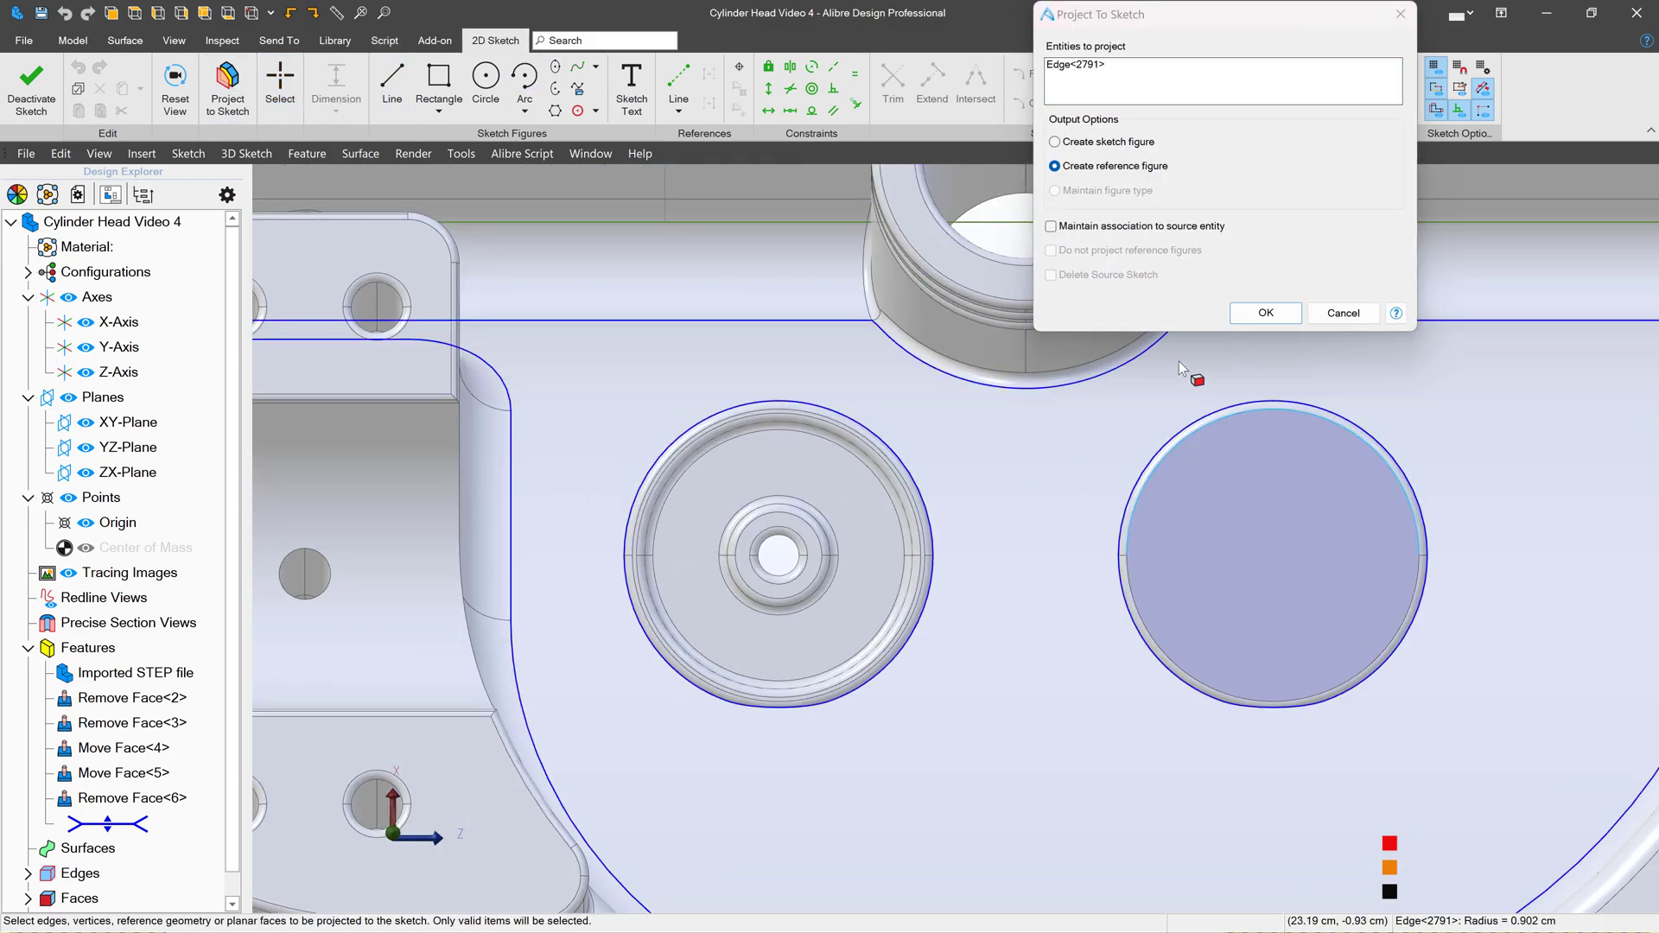
left_click(1051, 227)
left_click(1264, 313)
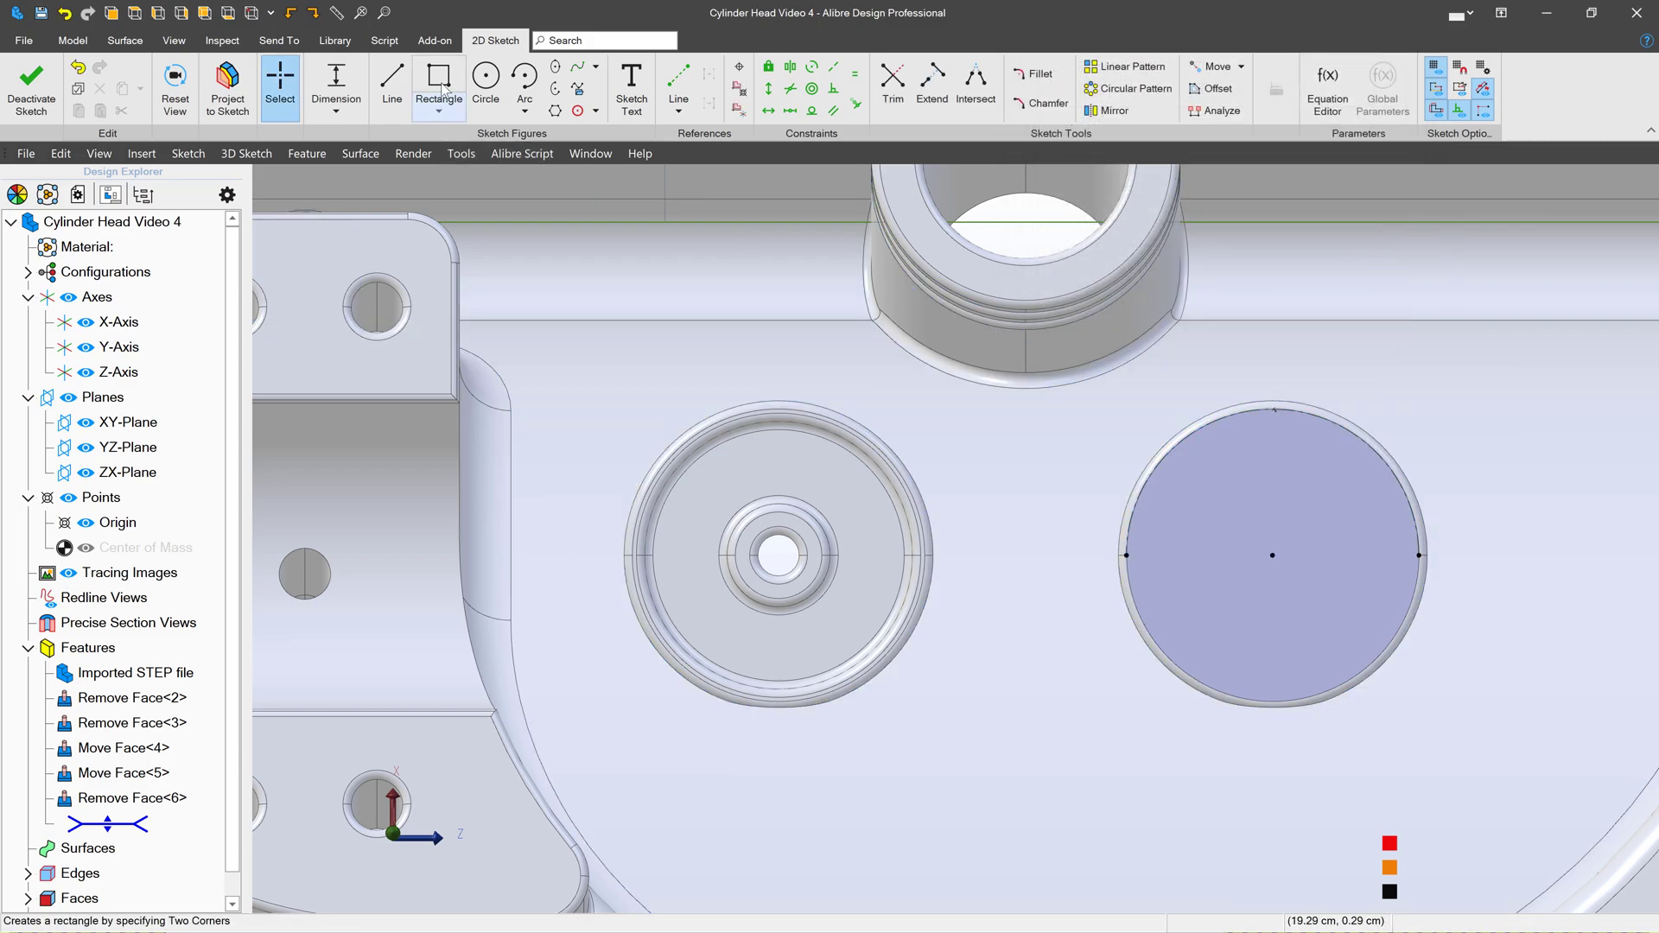
Sketch two concentric circles centred on the boss's top face and close the sketch
left_click(486, 82)
left_click(1274, 558)
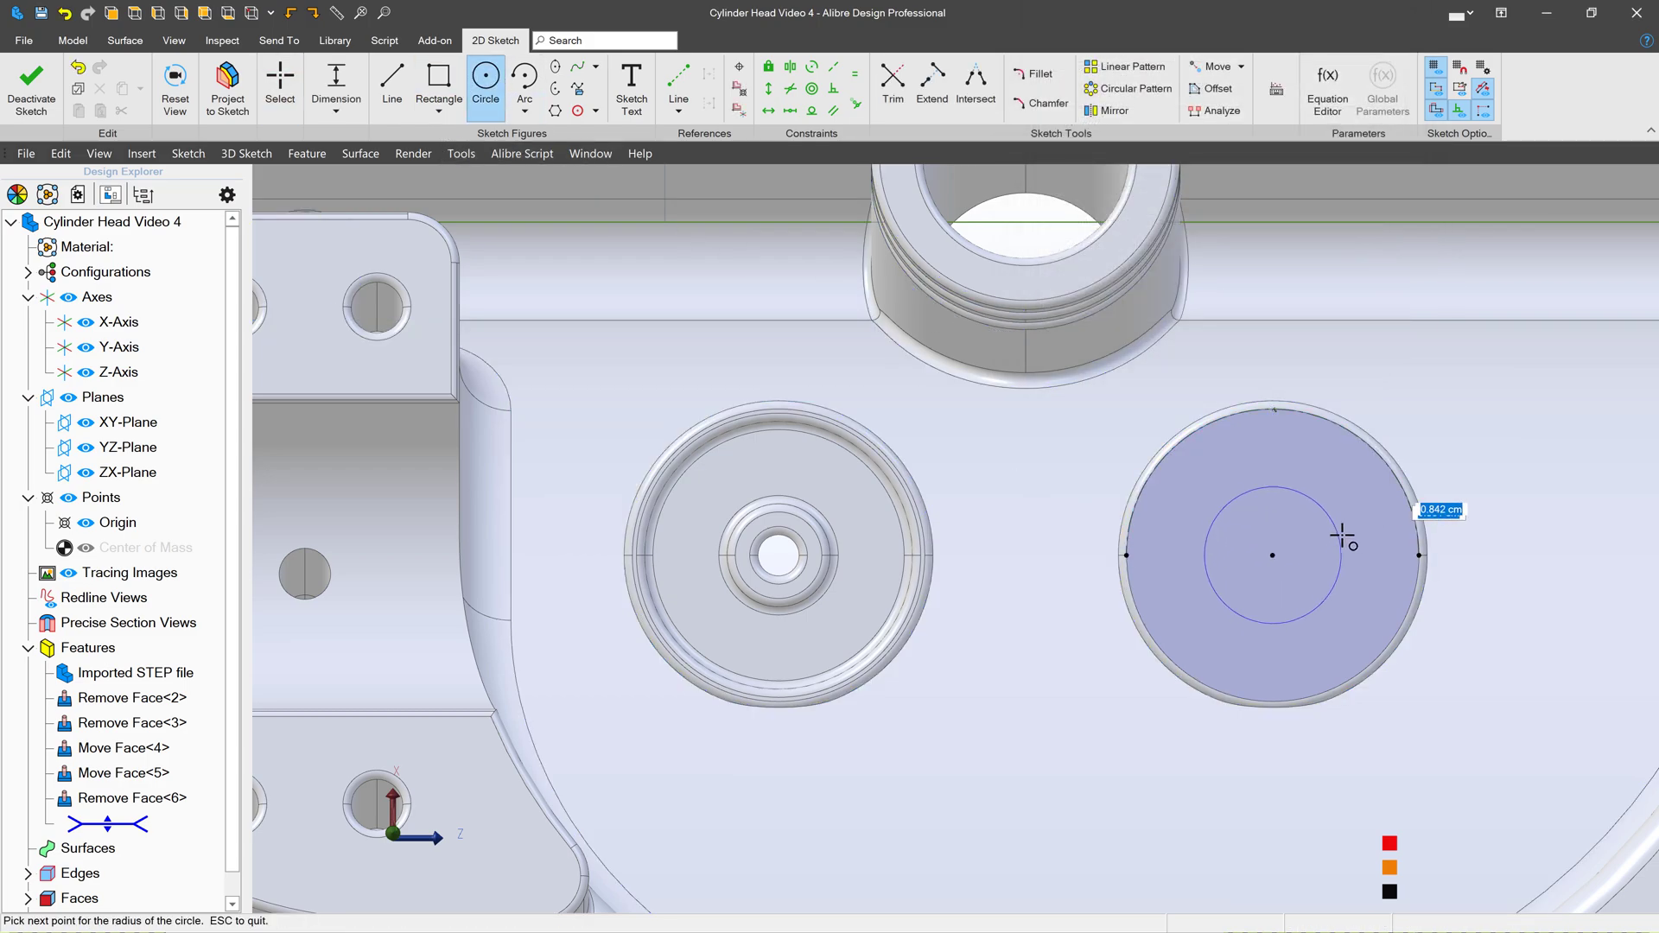
left_click(1379, 521)
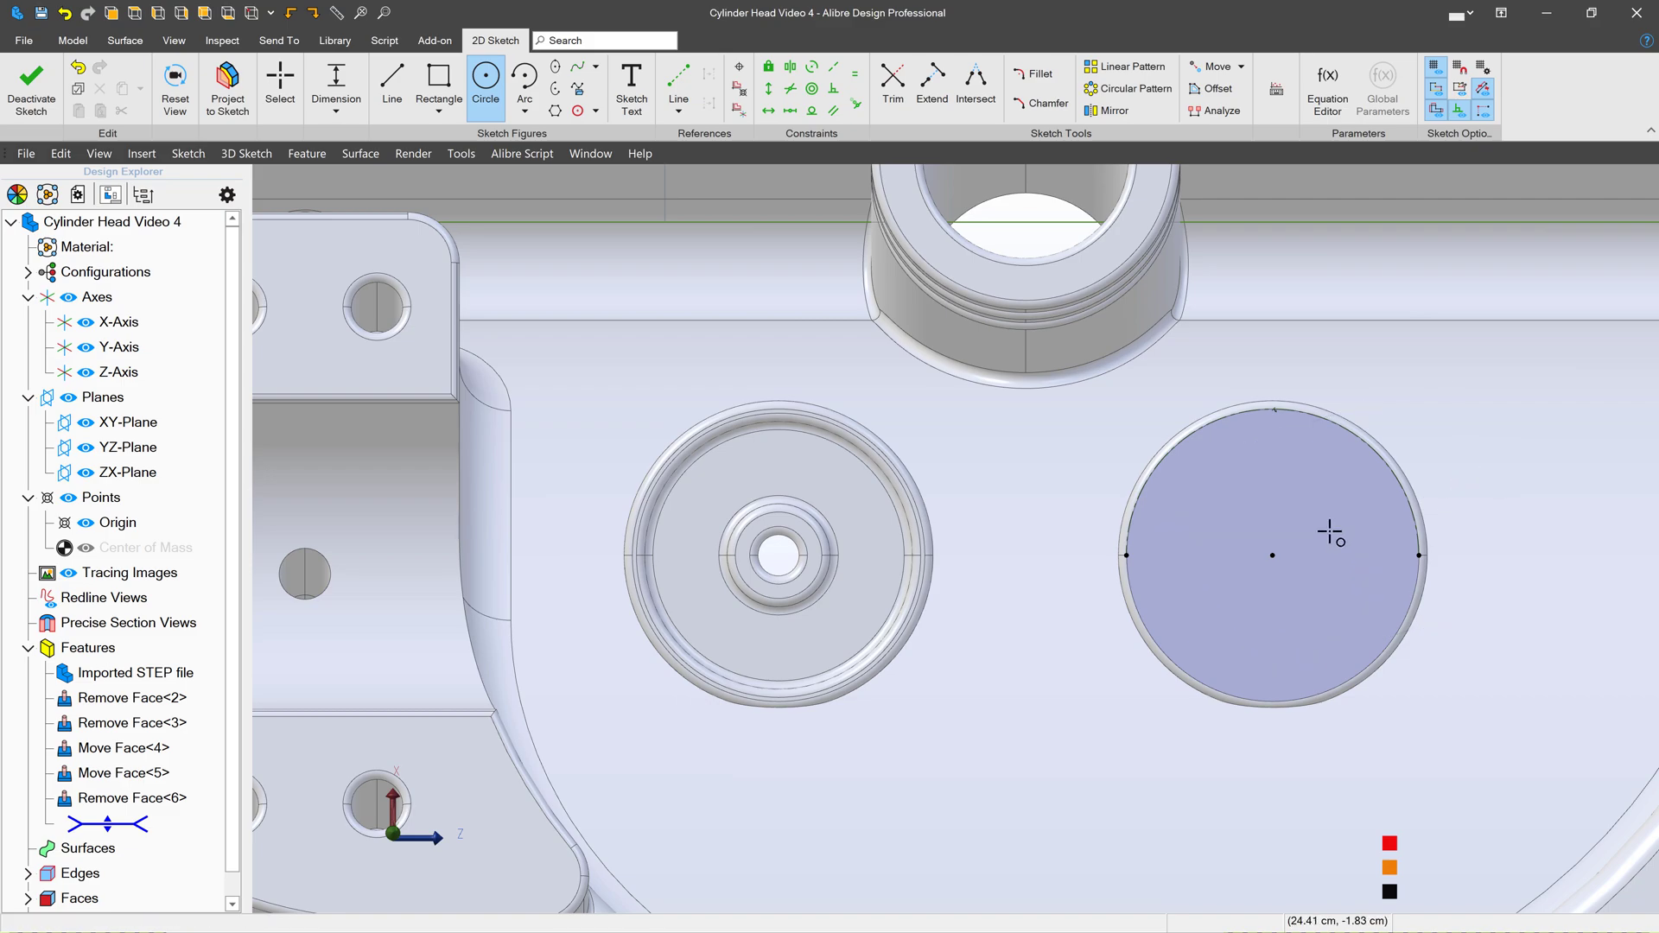
left_click(1274, 554)
left_click(1341, 512)
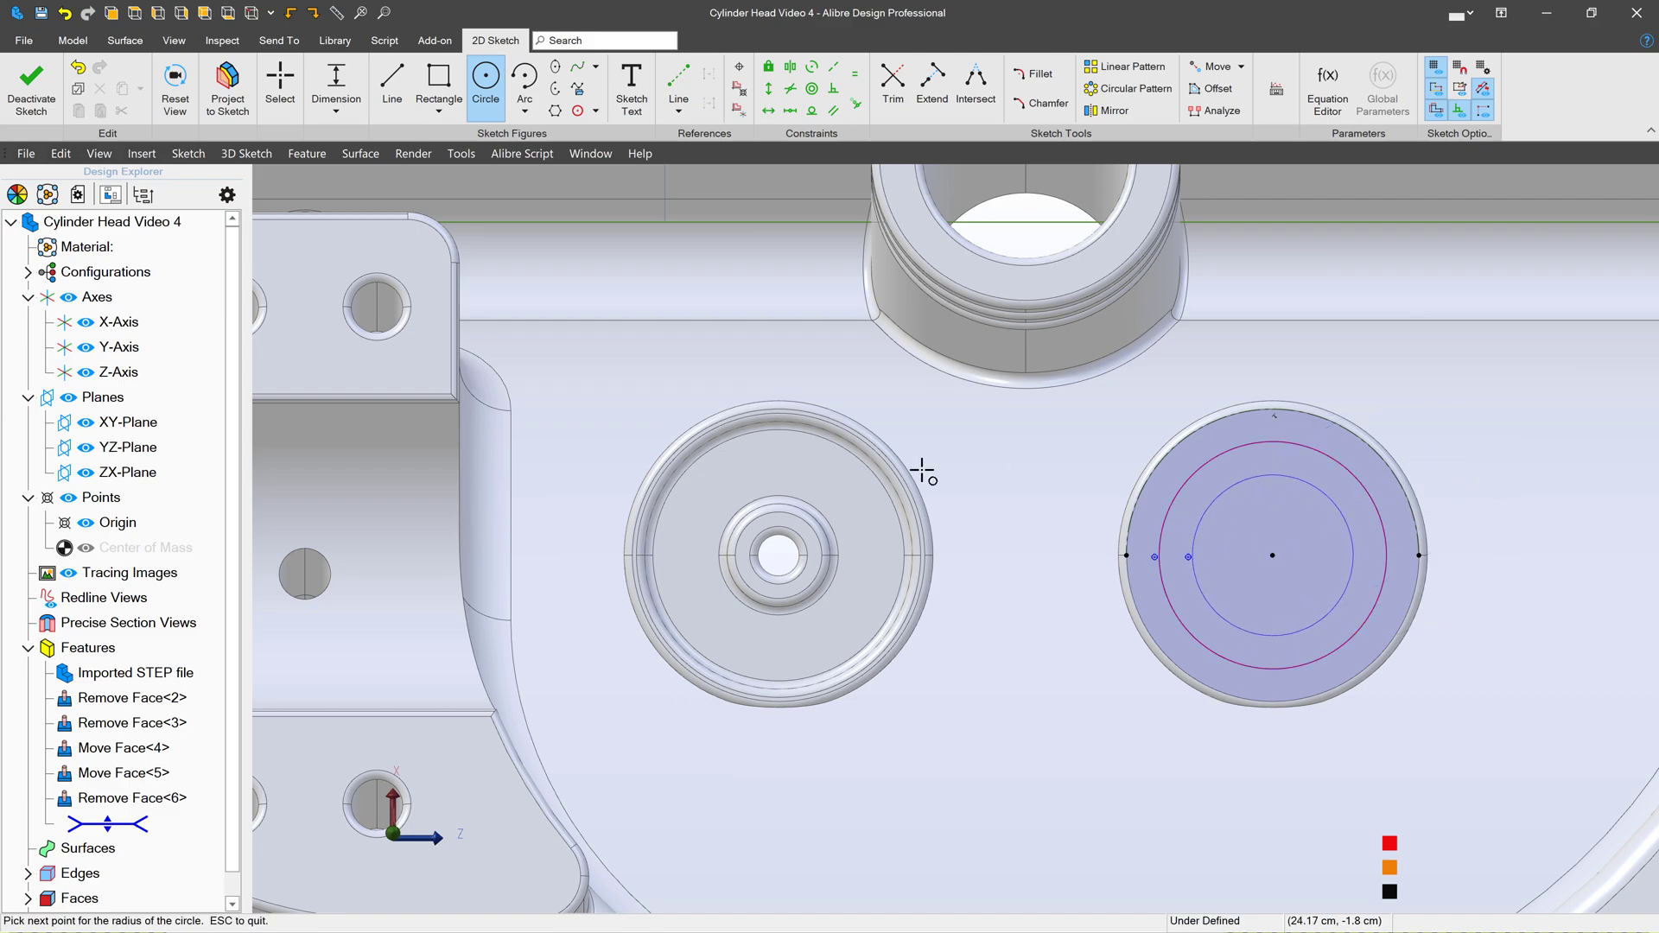
left_click(29, 92)
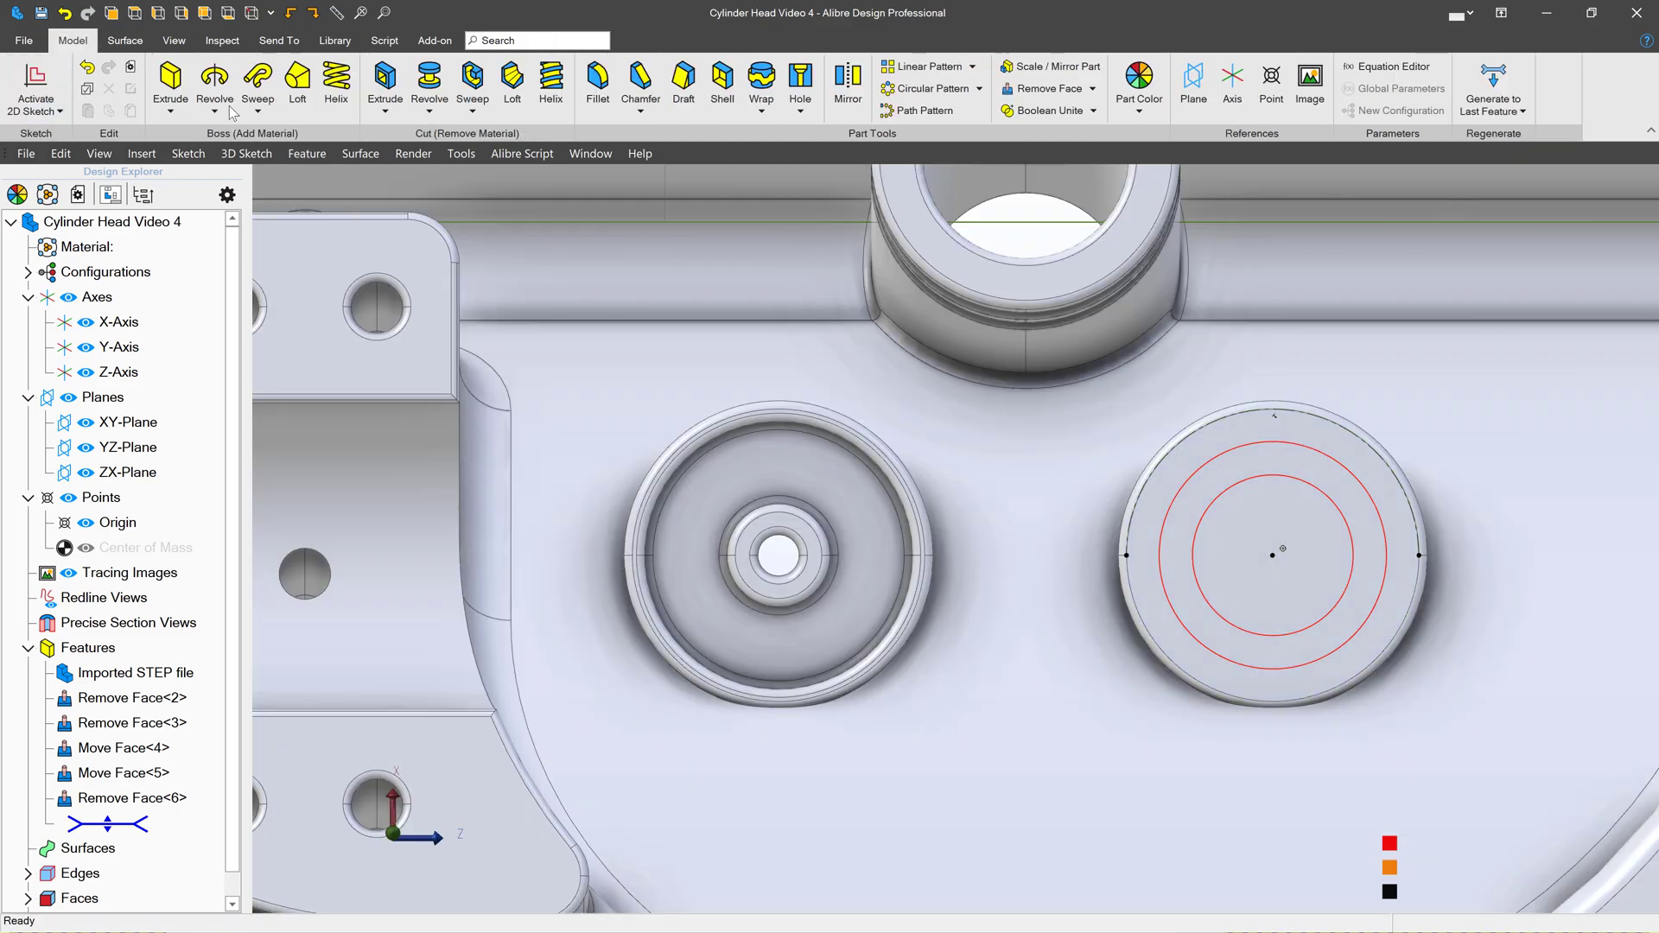
Cut the ring between the two circles into the boss with Extrude Cut at a depth of -0.2 cm
left_click(380, 85)
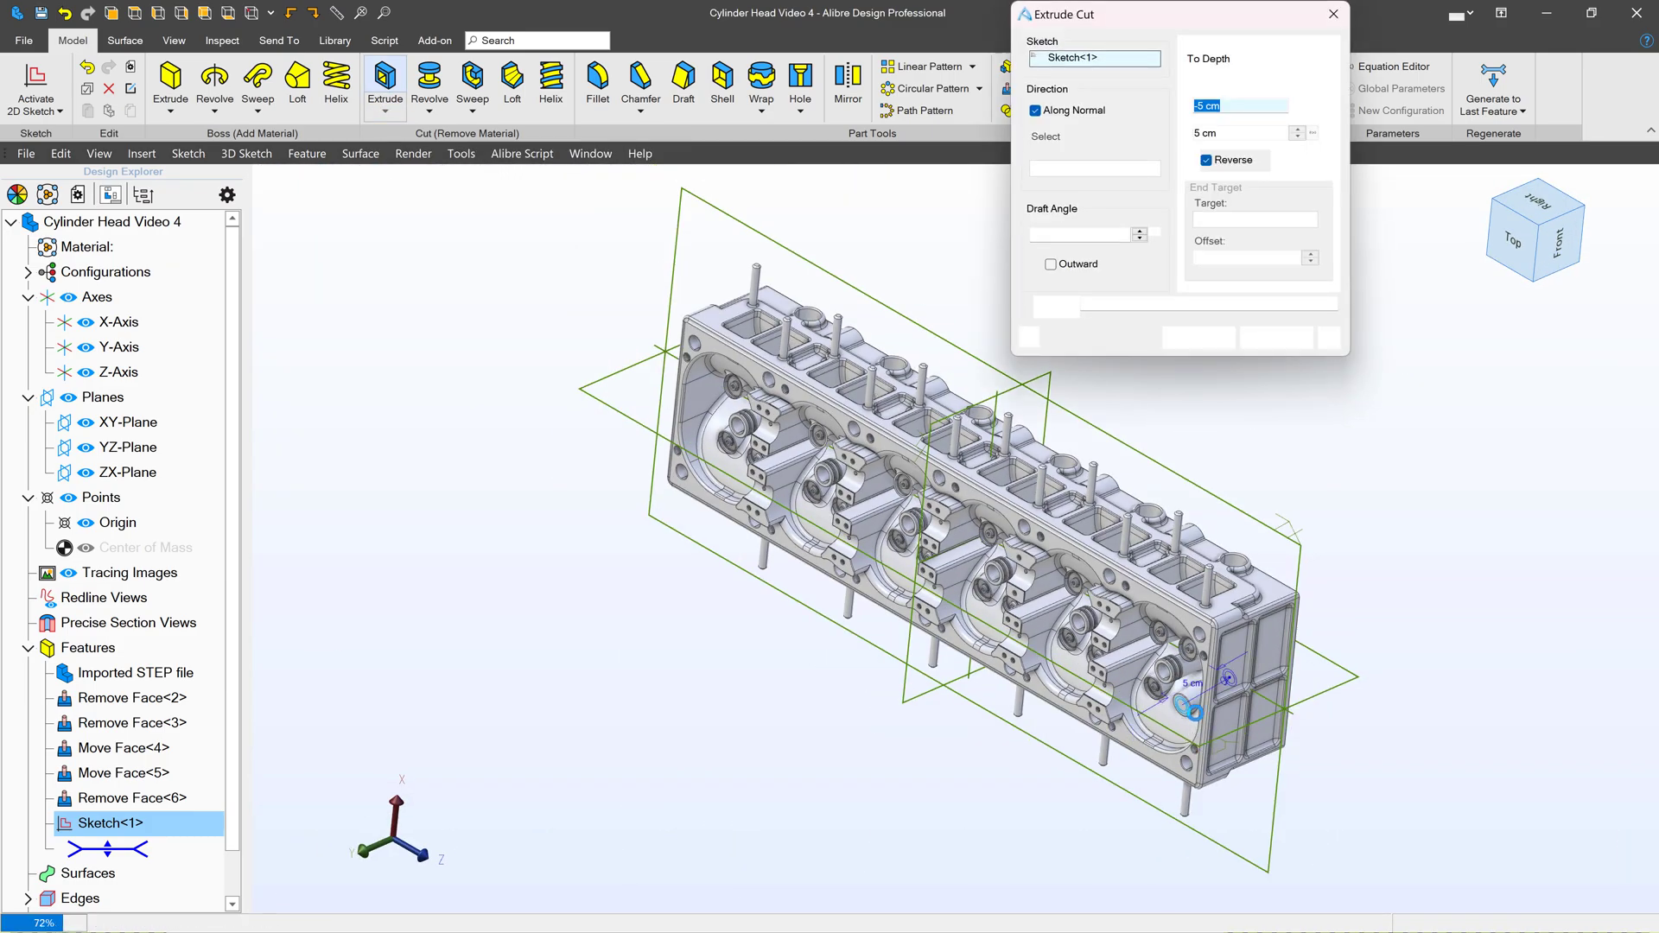
scroll(1192, 711, "up", 12)
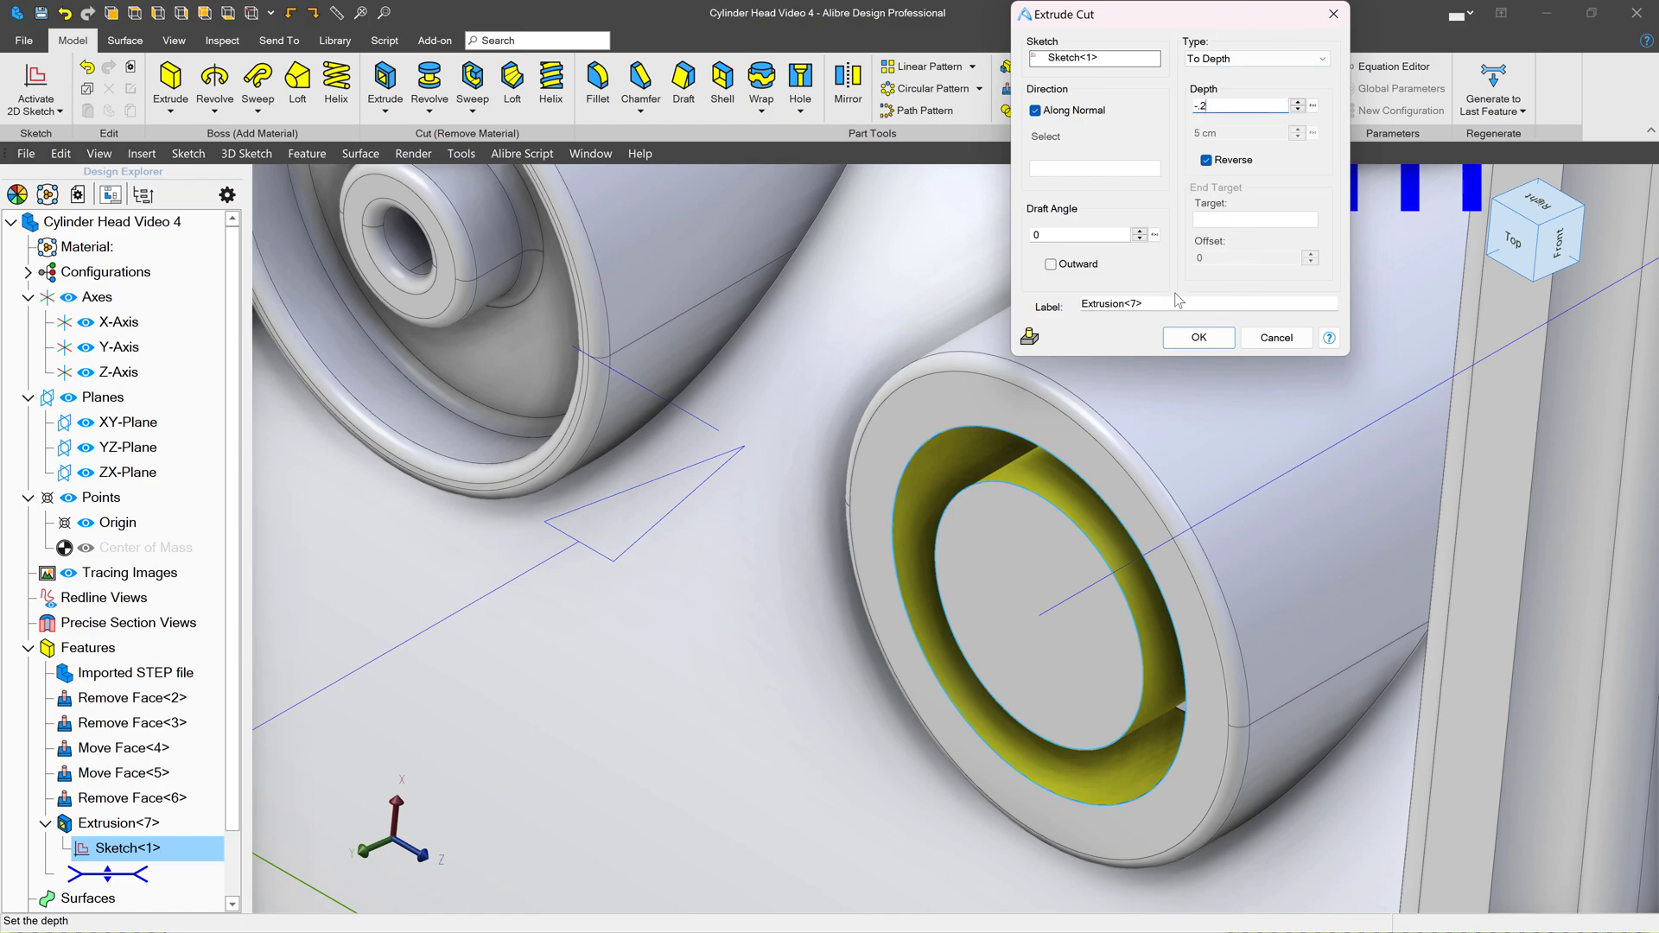
left_click(1117, 61)
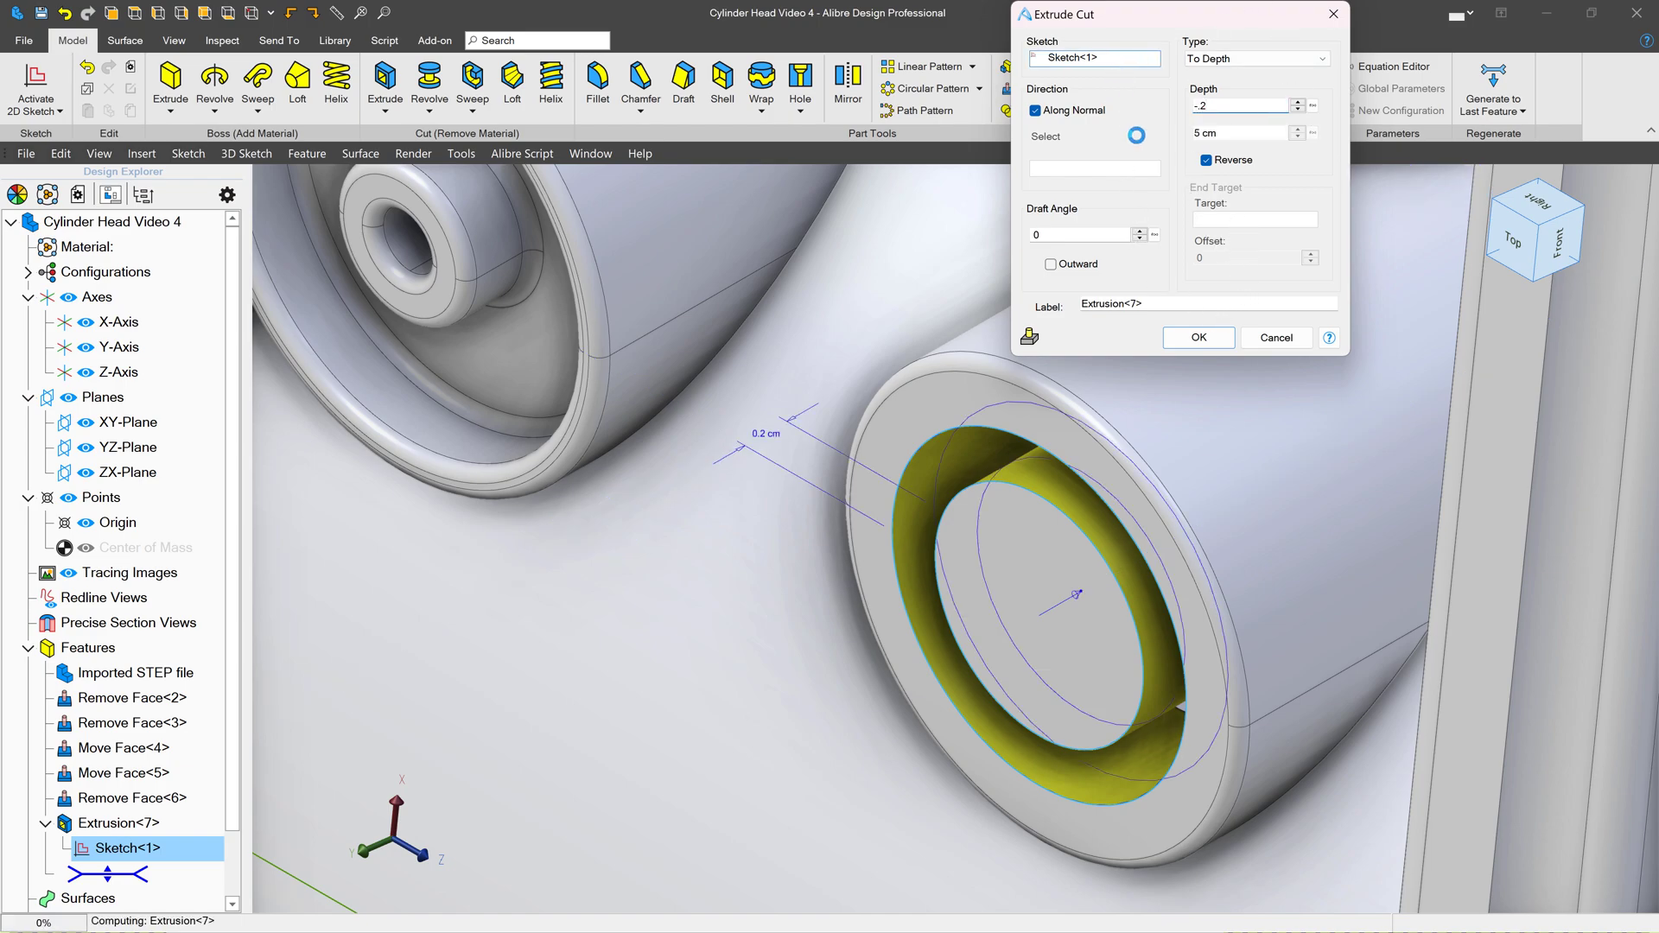
left_click(1208, 336)
Select both cylindrical wall faces of a large valve opening on the head's underside for Offset Face
scroll(854, 521, "down", 8)
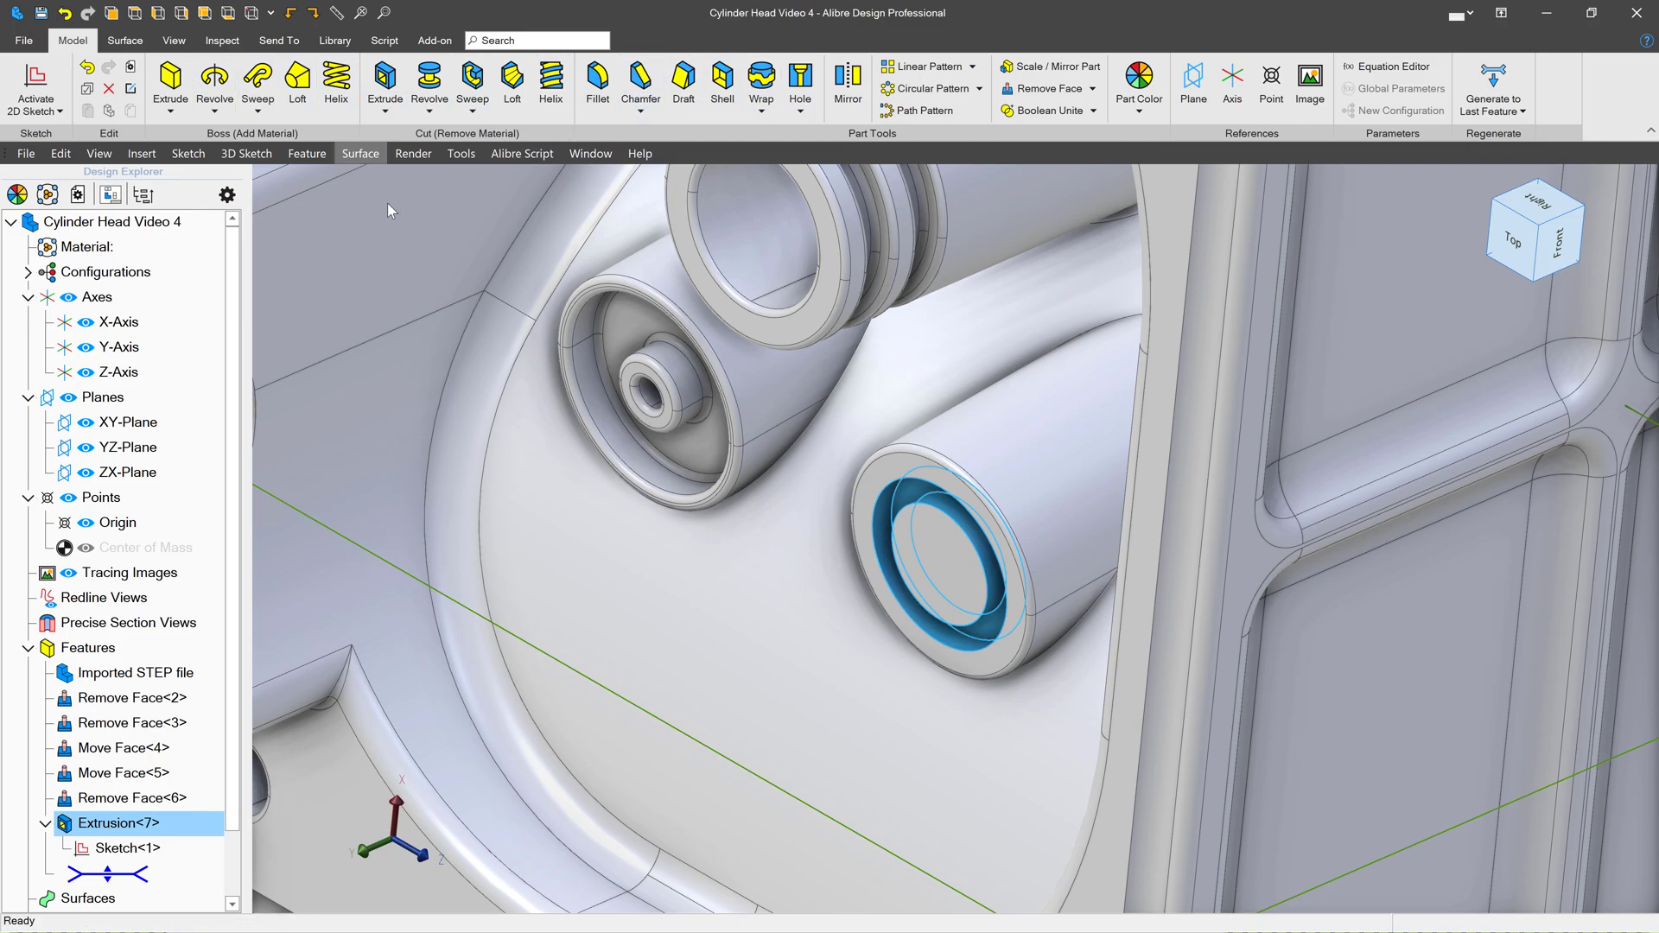
middle_click_drag(886, 544, 888, 417)
scroll(887, 417, "down", 5)
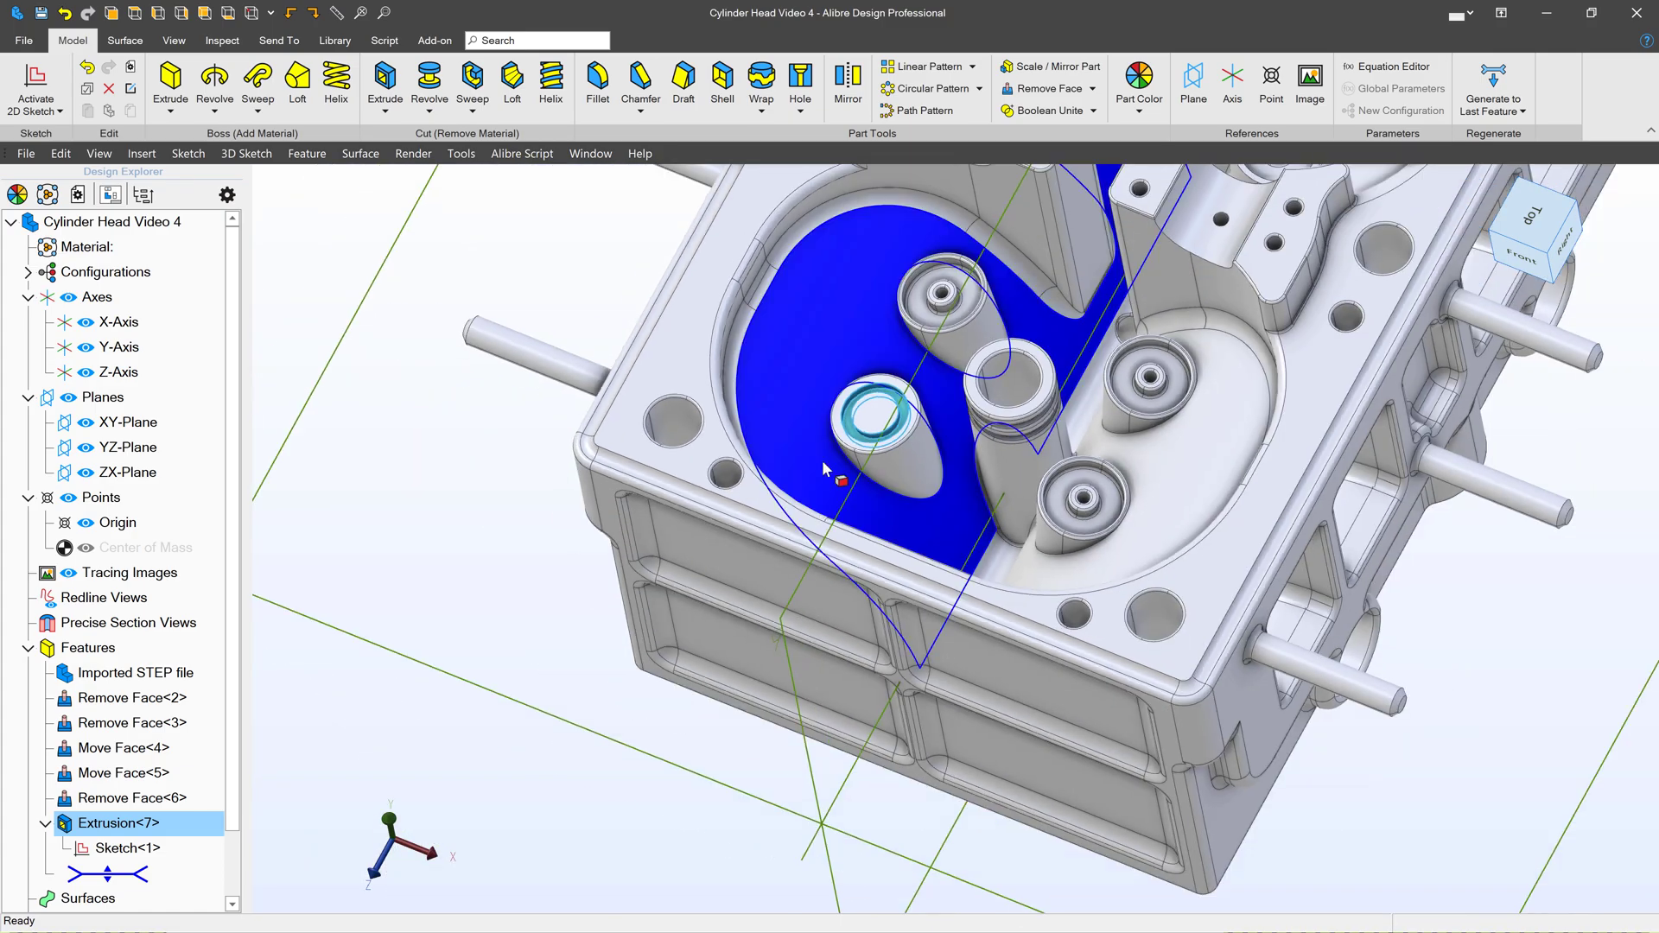
middle_click_drag(830, 470, 895, 425)
scroll(900, 433, "up", 6)
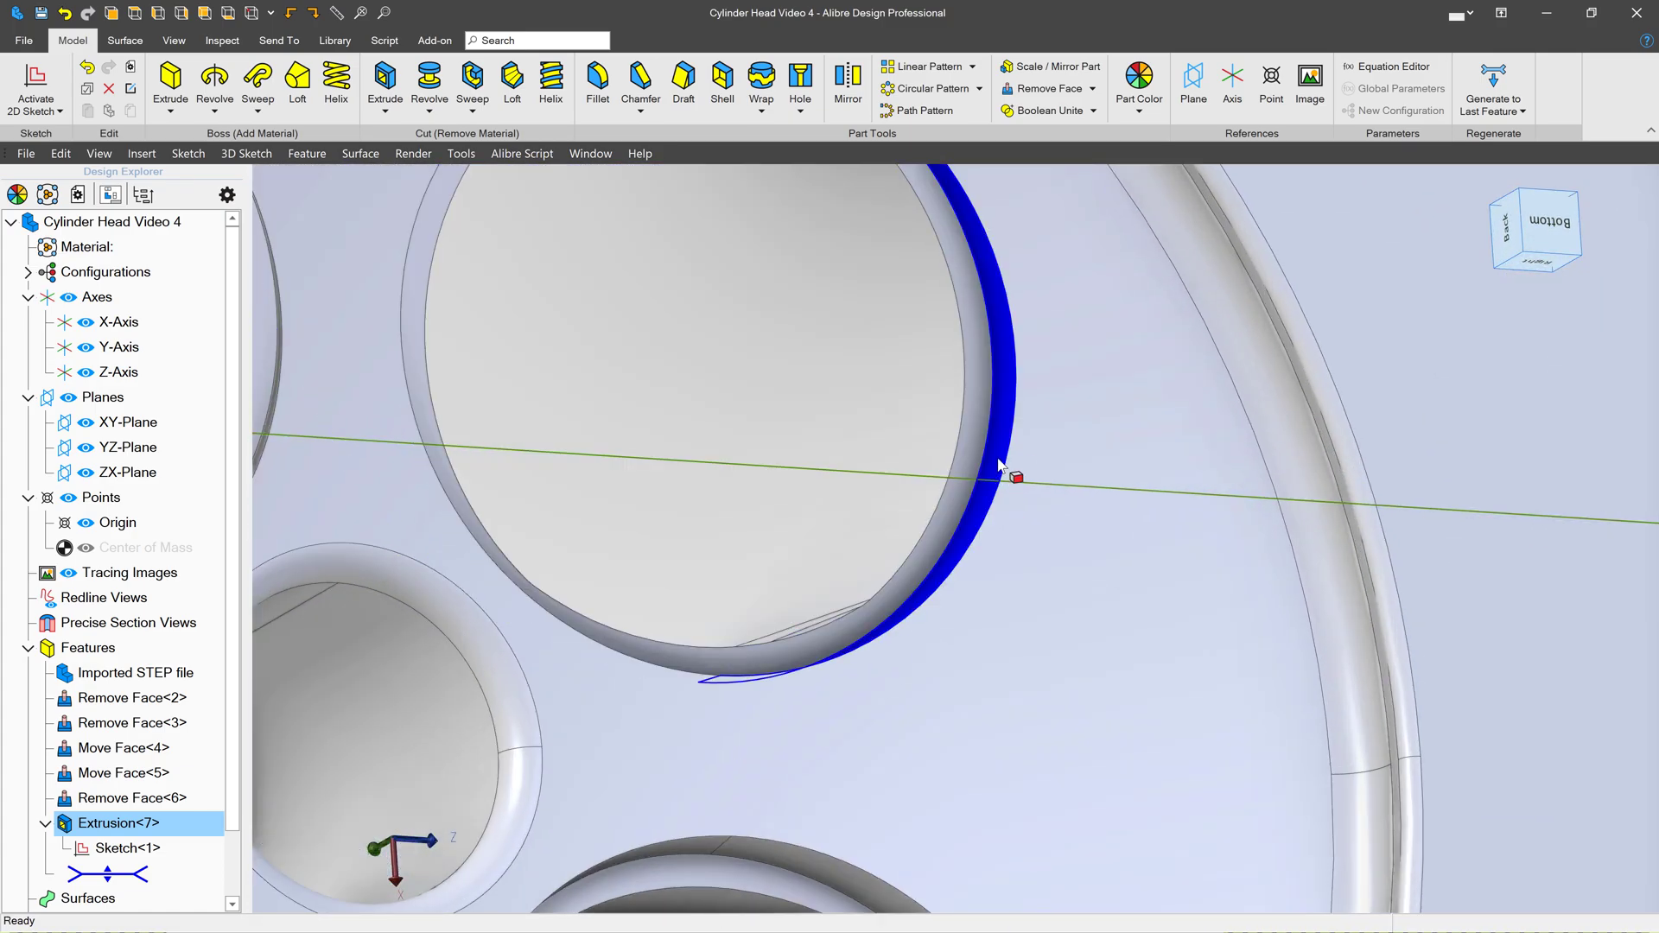
left_click(1000, 458)
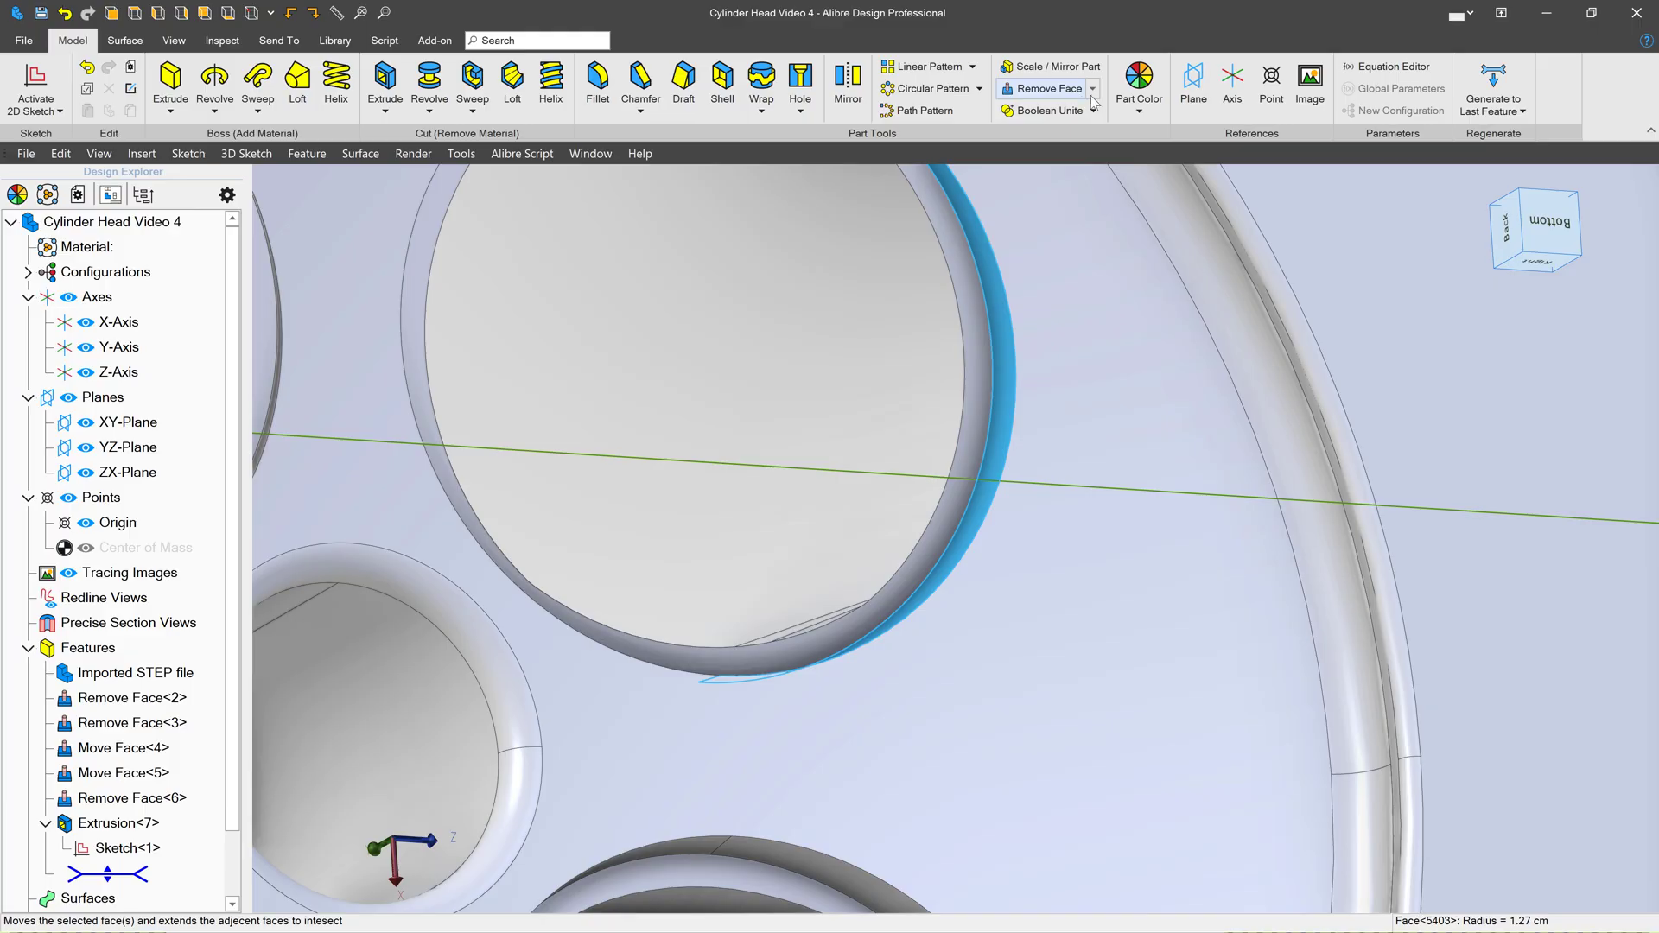
left_click(1094, 88)
left_click(1063, 145)
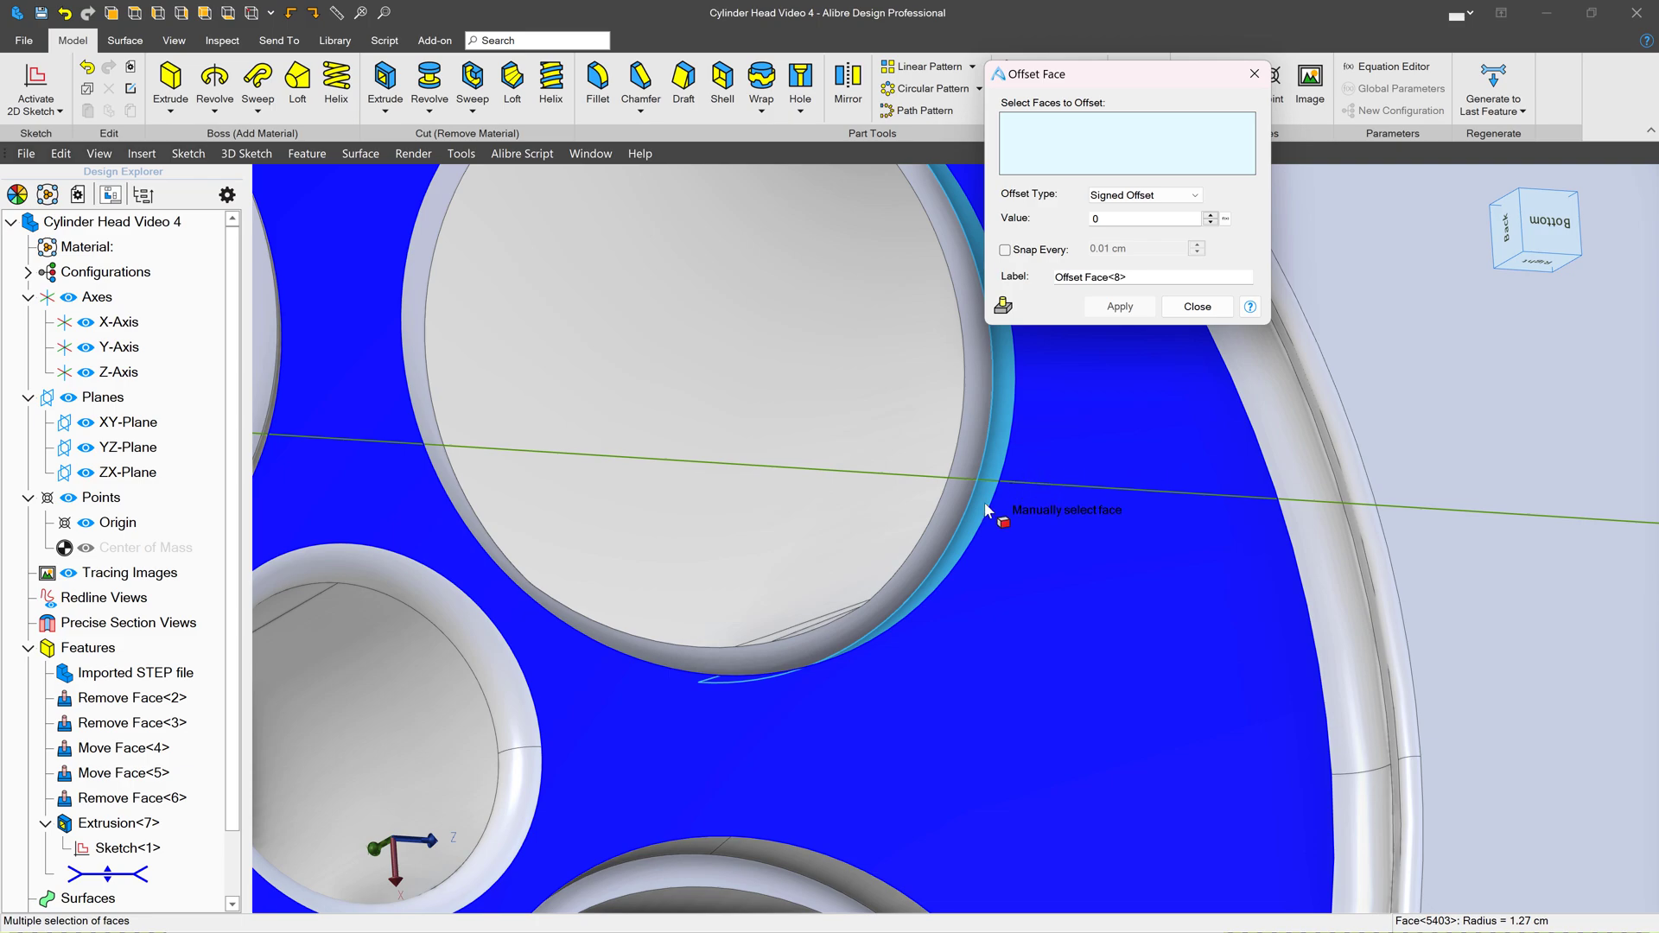
key("Escape")
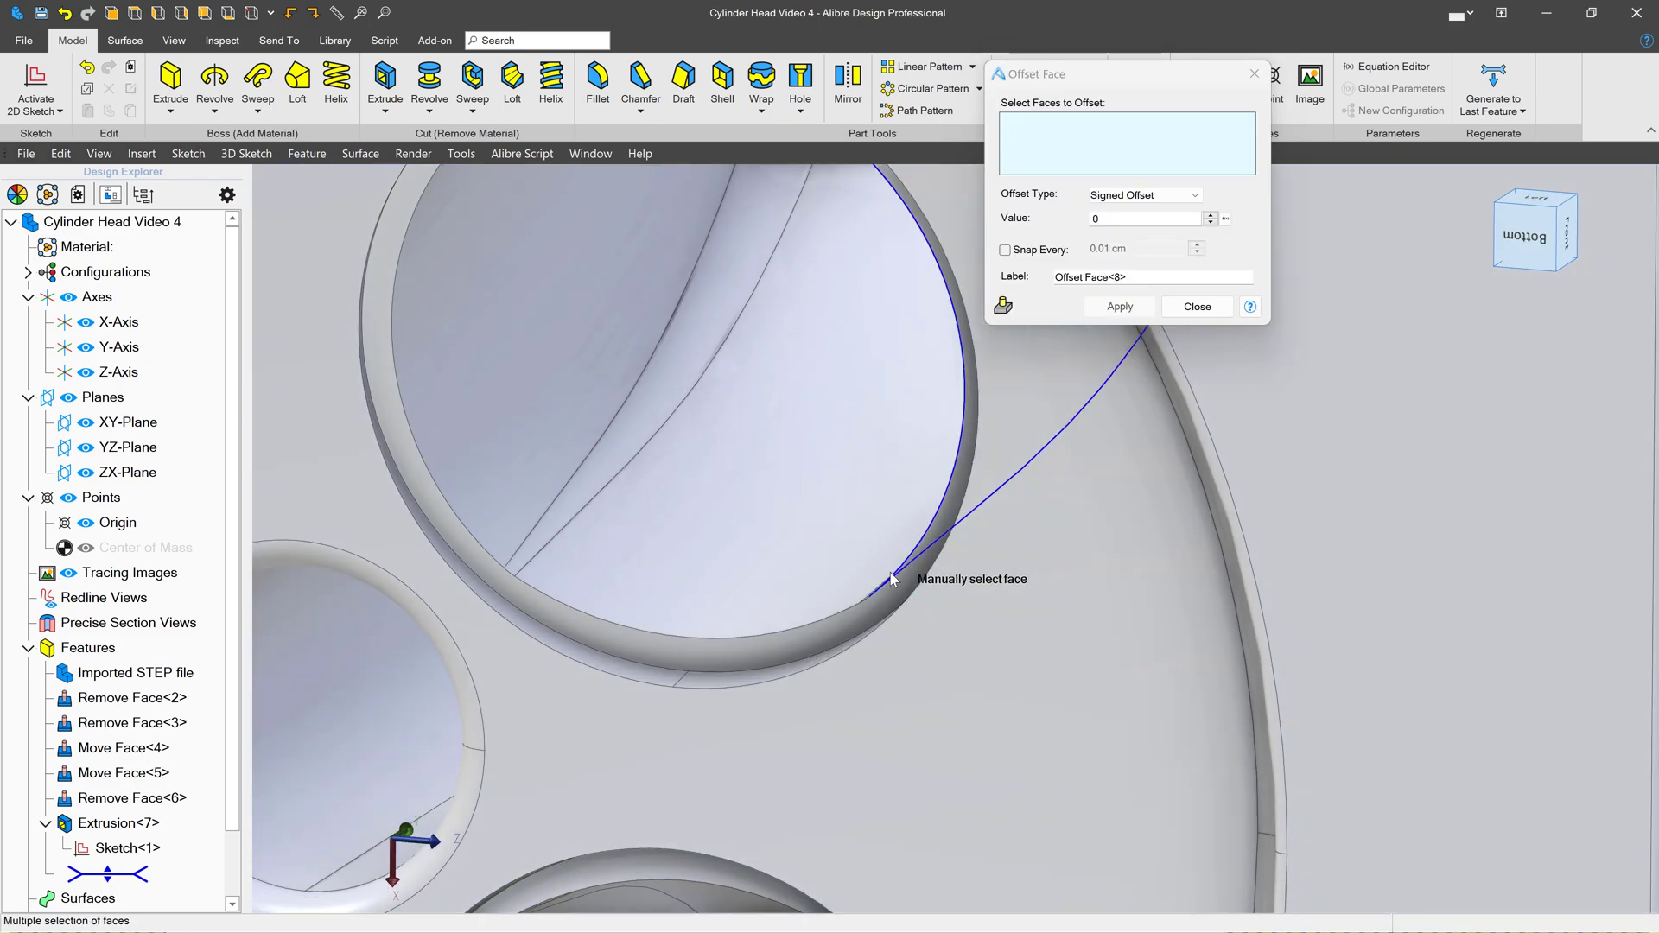
left_click(648, 680)
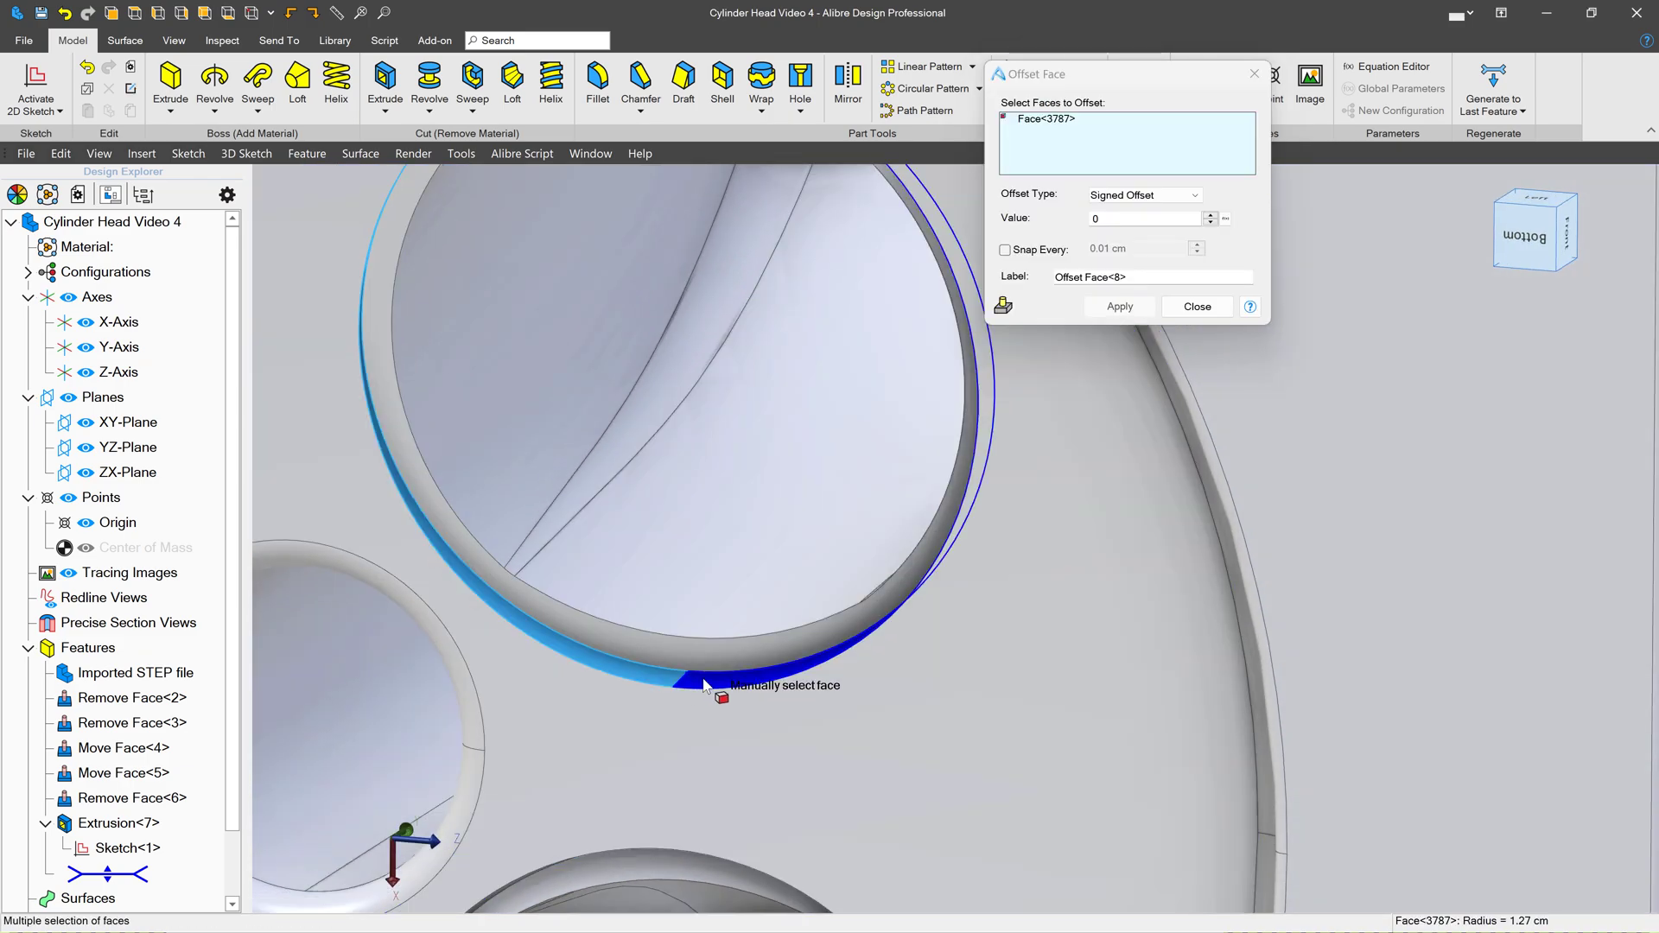
left_click(726, 683)
Offset the valve opening's wall faces by 0.05 cm as a signed offset and close the command
left_click(1144, 217)
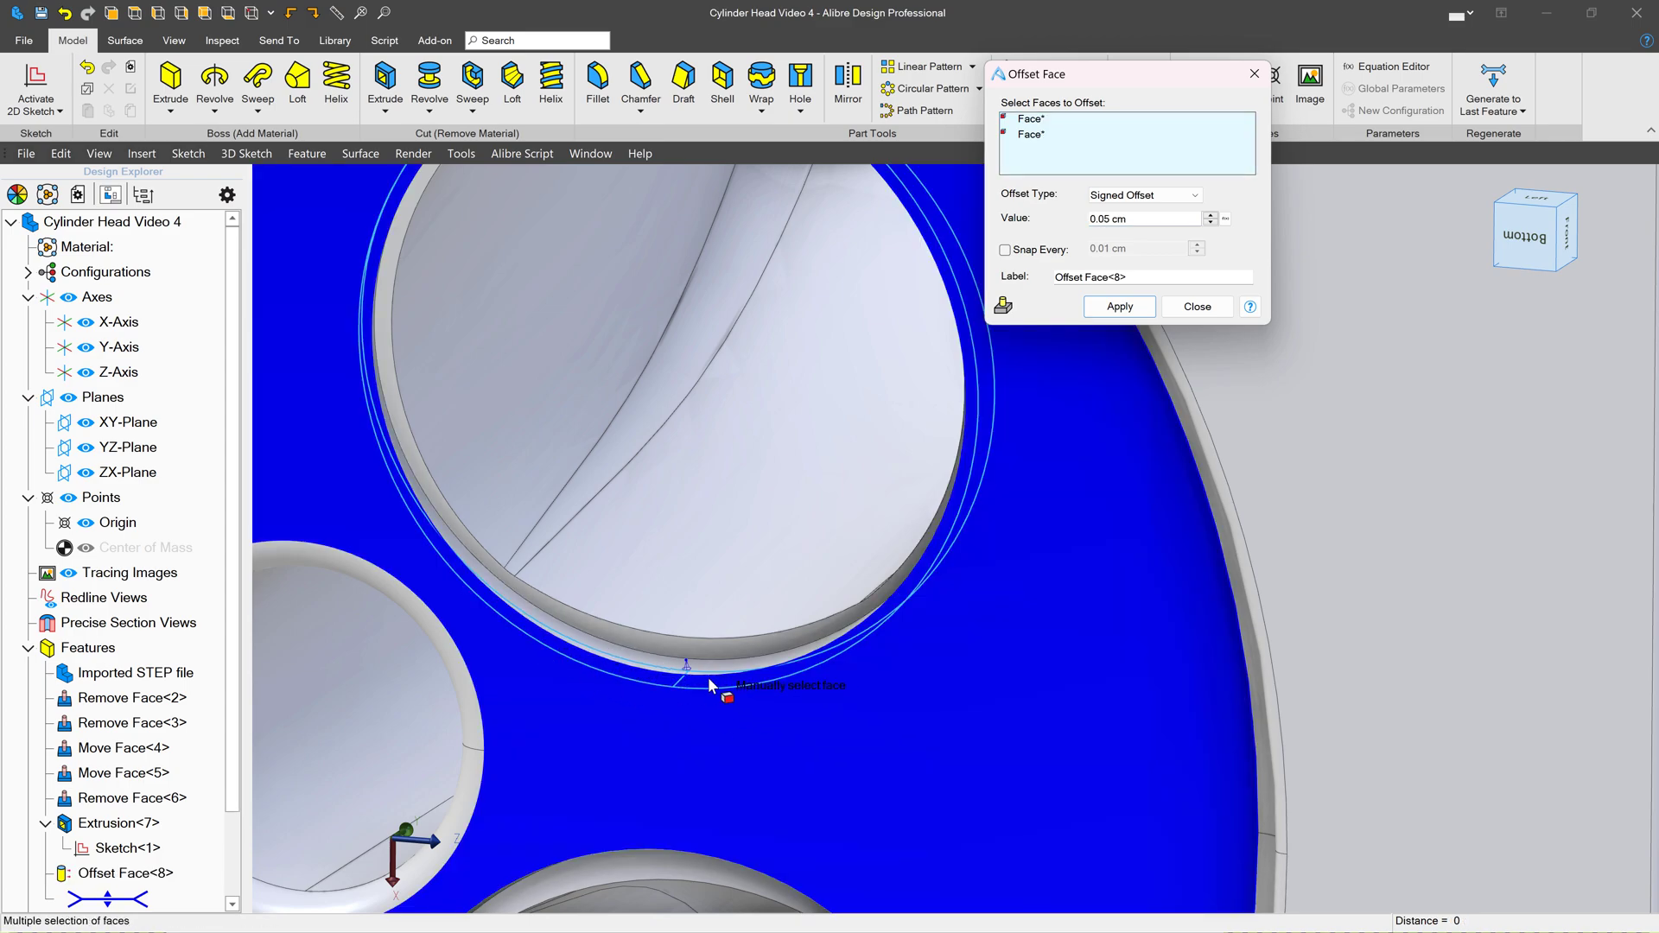
middle_click_drag(709, 680, 735, 673)
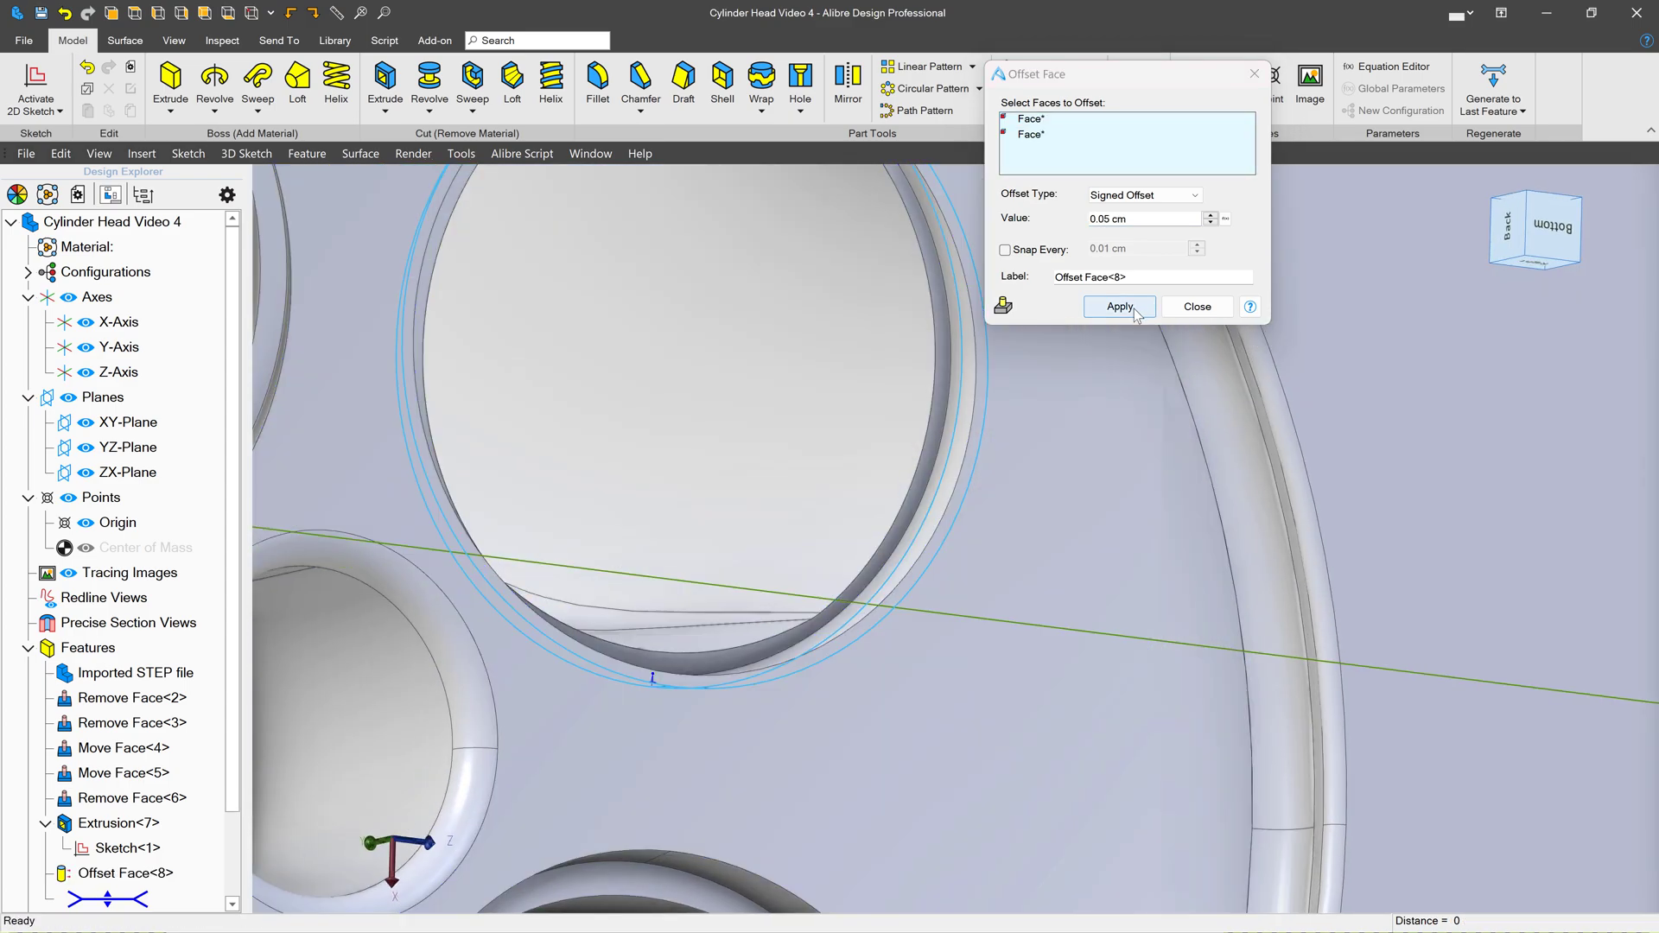
left_click(1135, 311)
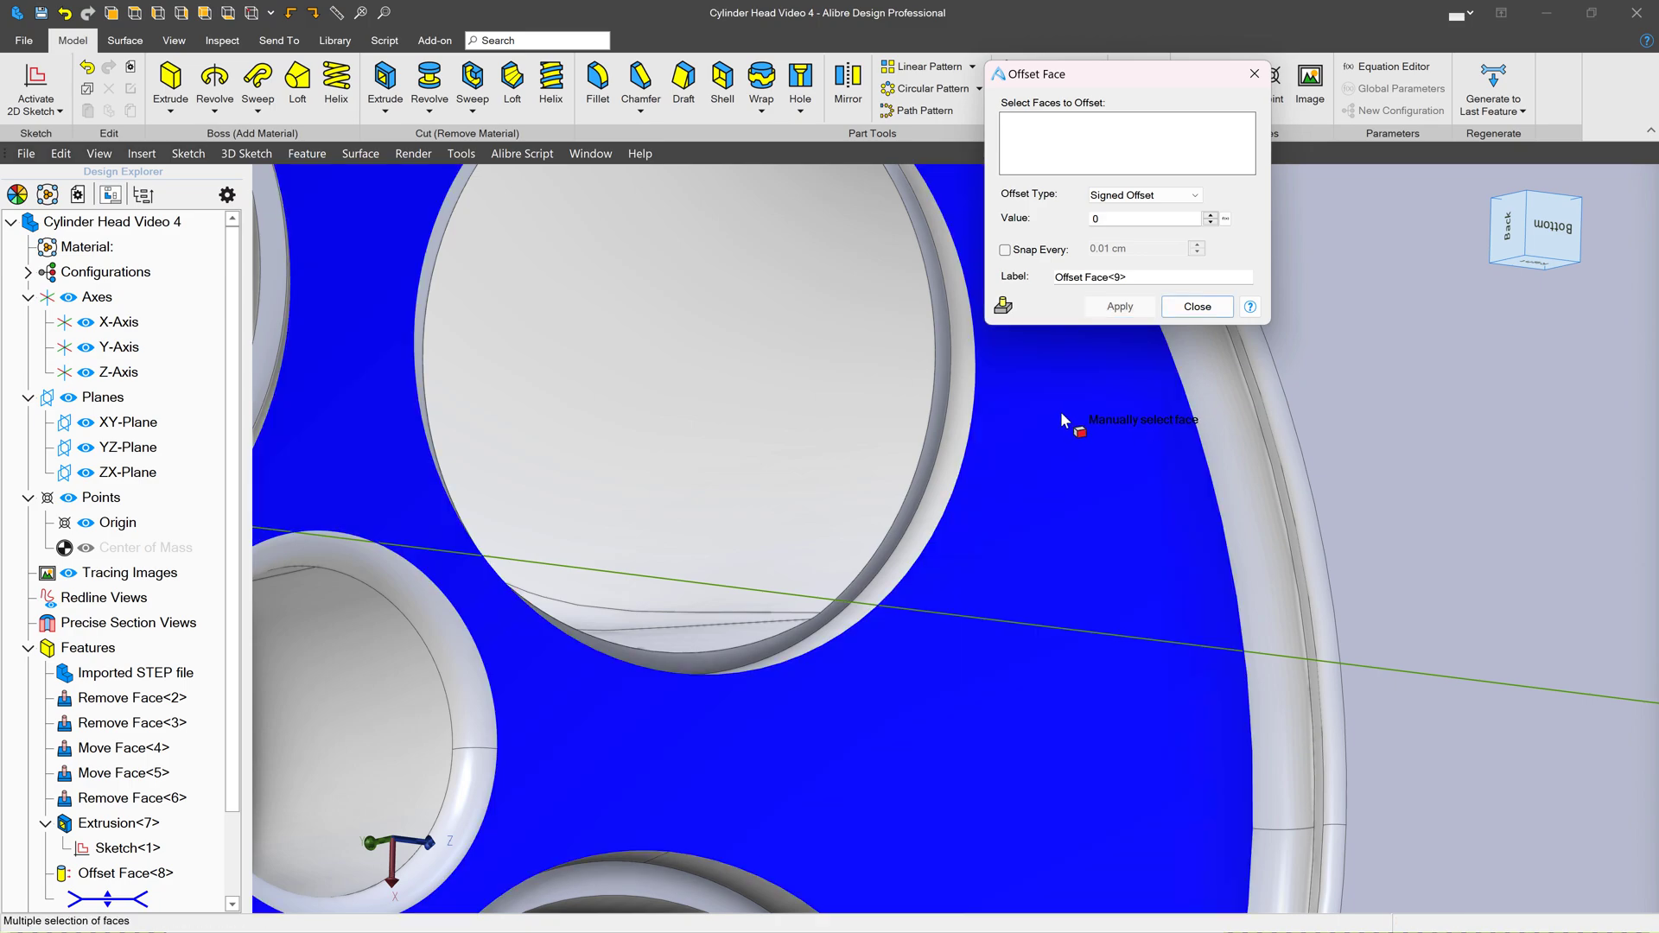
scroll(1060, 412, "down", 3)
left_click(1230, 307)
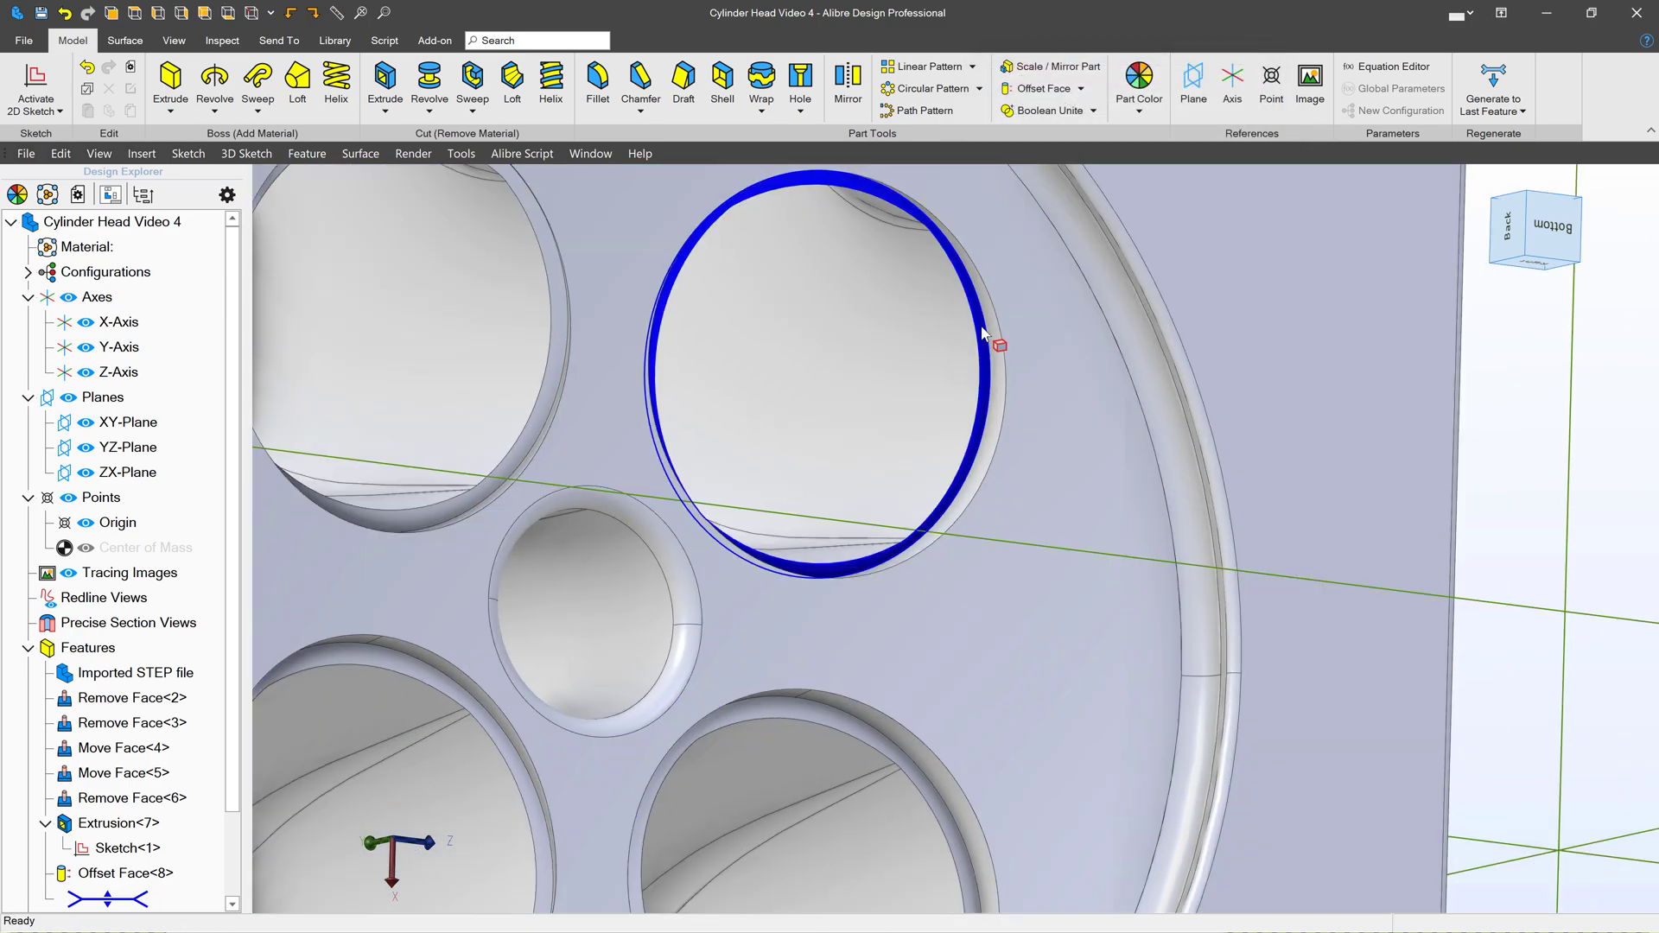
Compare the offset valve opening with the neighbouring openings on the head's underside
left_click(985, 328)
left_click(845, 726)
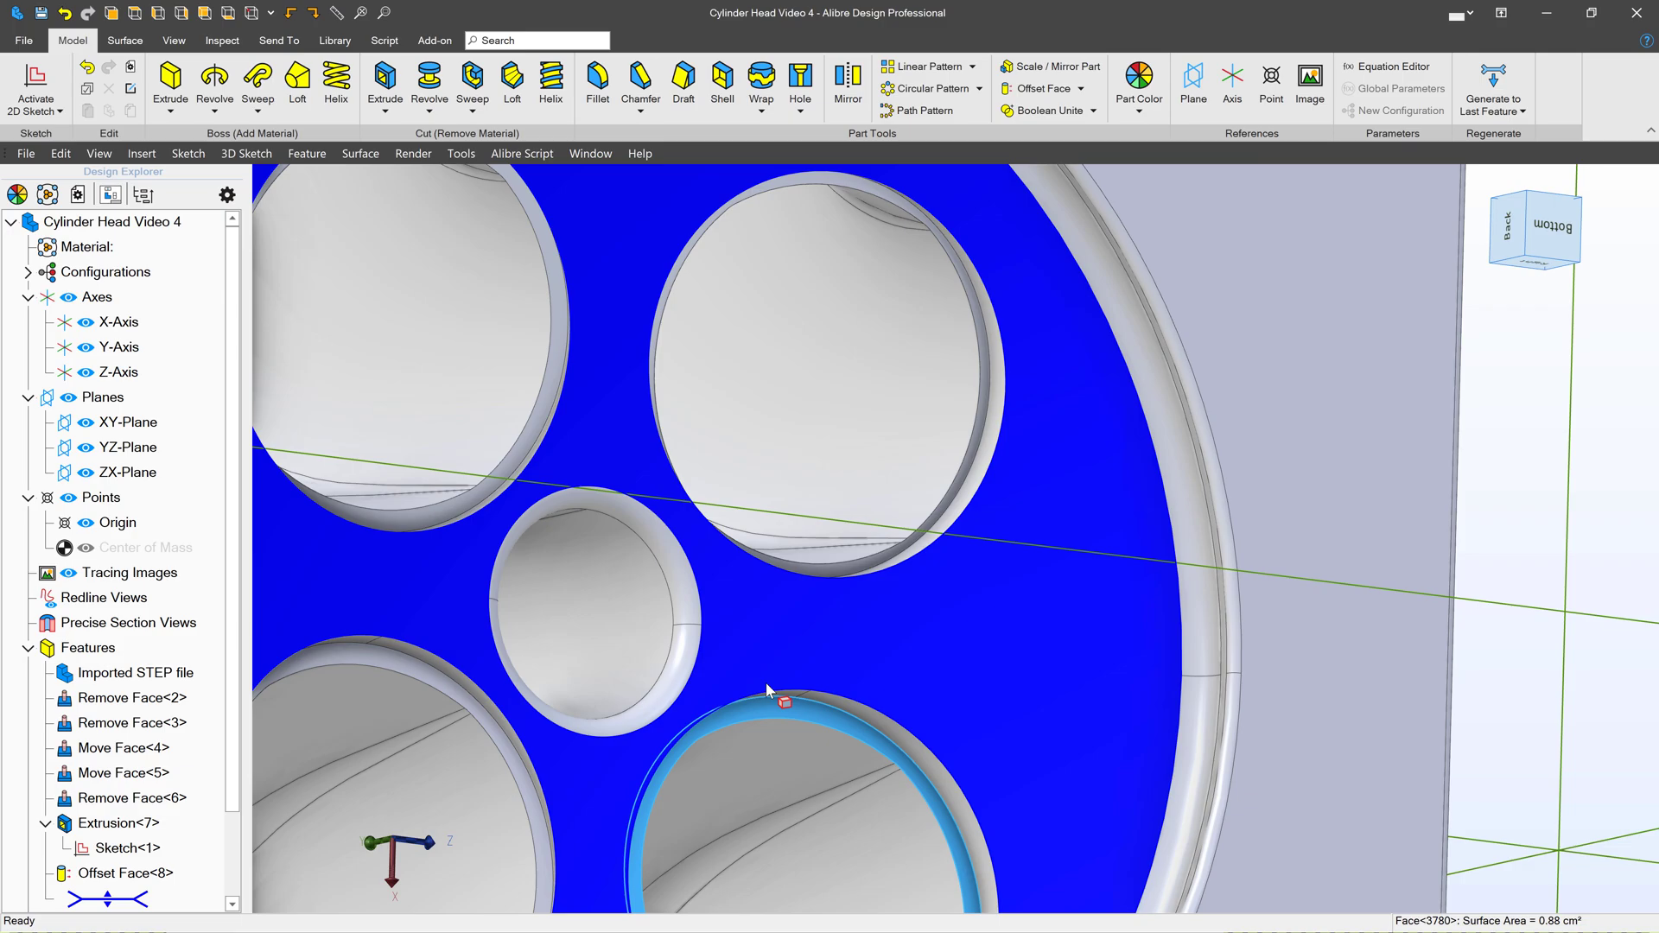
middle_click_drag(766, 683, 760, 688)
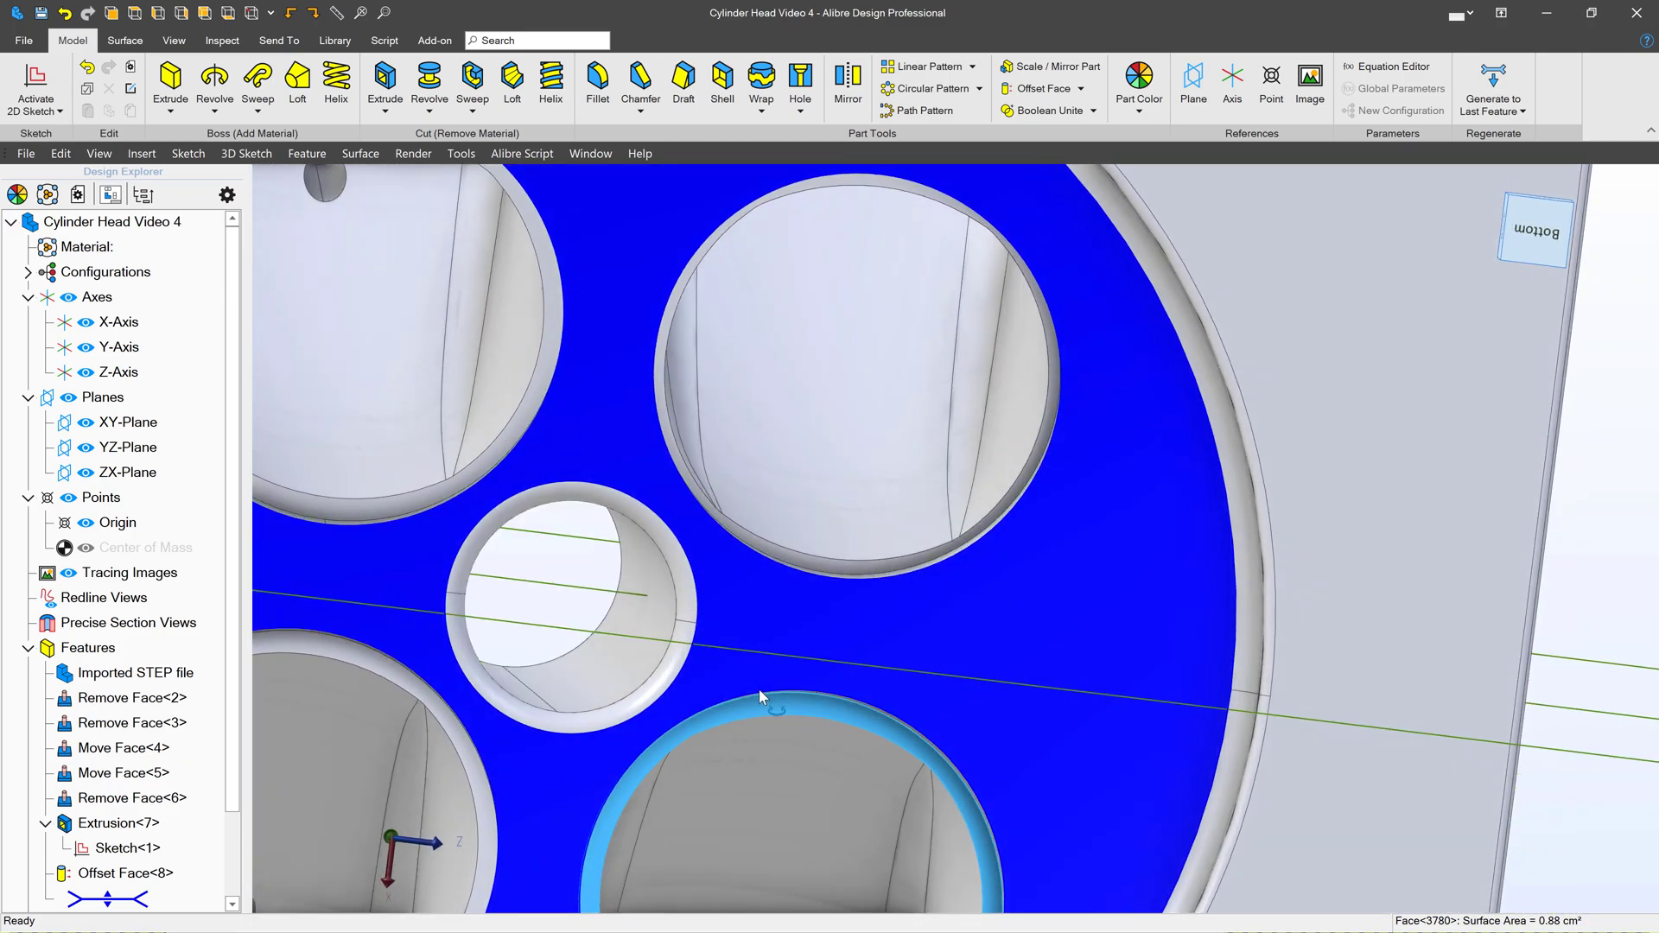
scroll(759, 688, "down", 5)
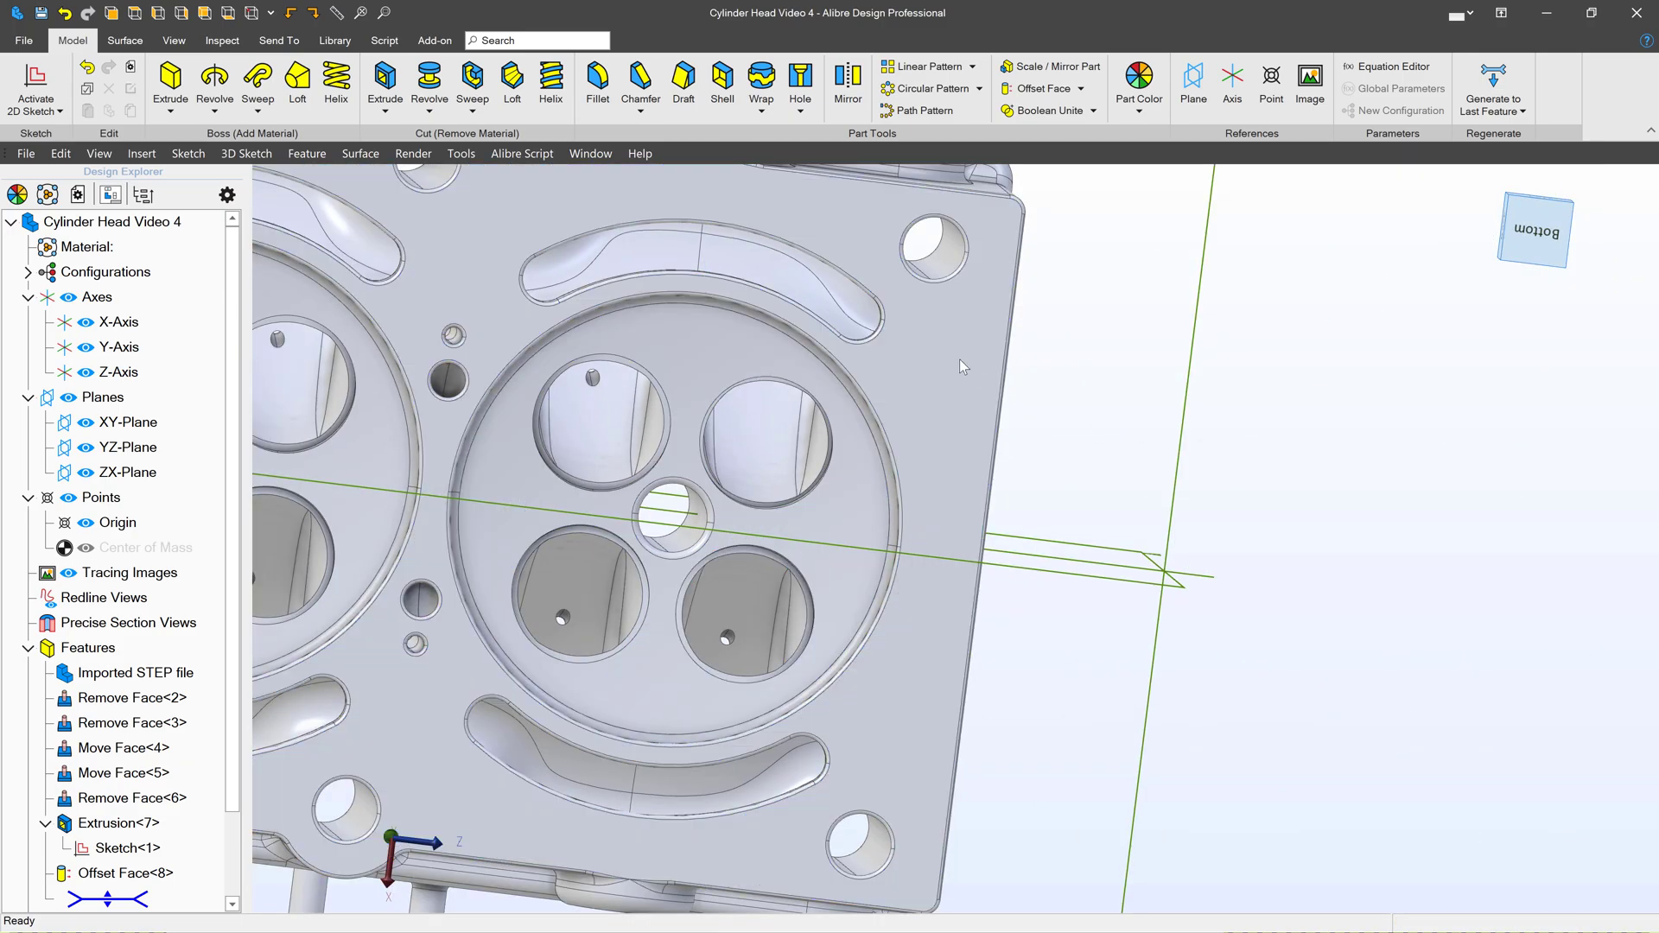
Select both chamfer faces at the tip of the stud nearest the head's end for Offset Face
middle_click_drag(959, 360, 1003, 388)
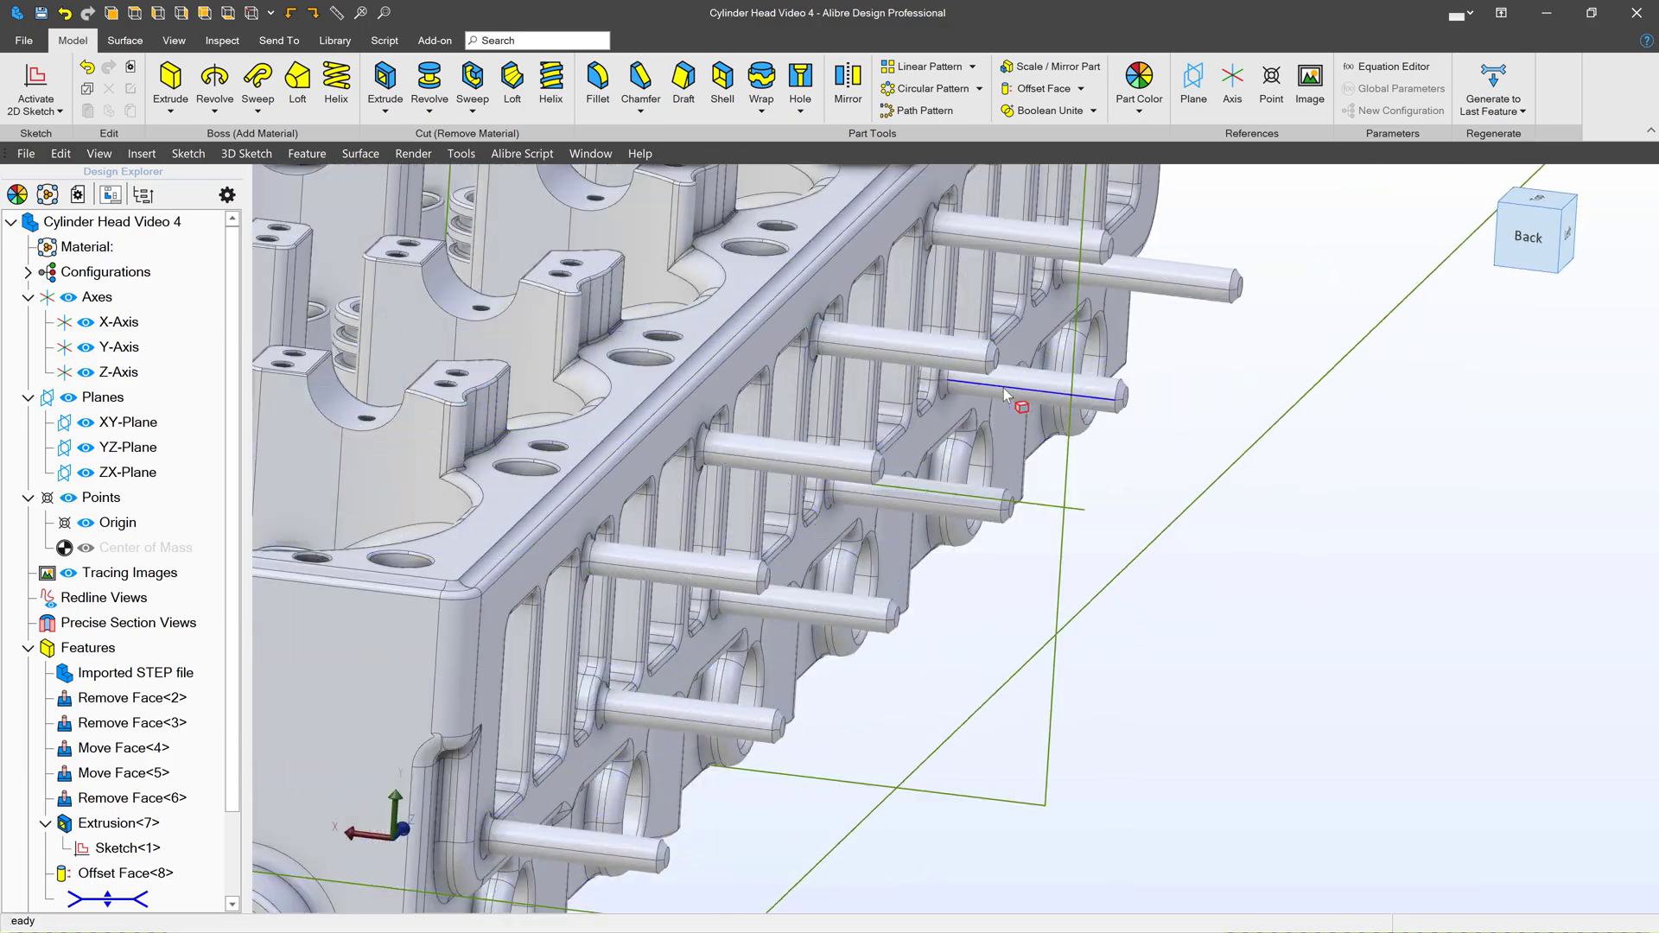
scroll(1115, 279, "down", 5)
scroll(832, 448, "up", 3)
scroll(1060, 533, "up", 6)
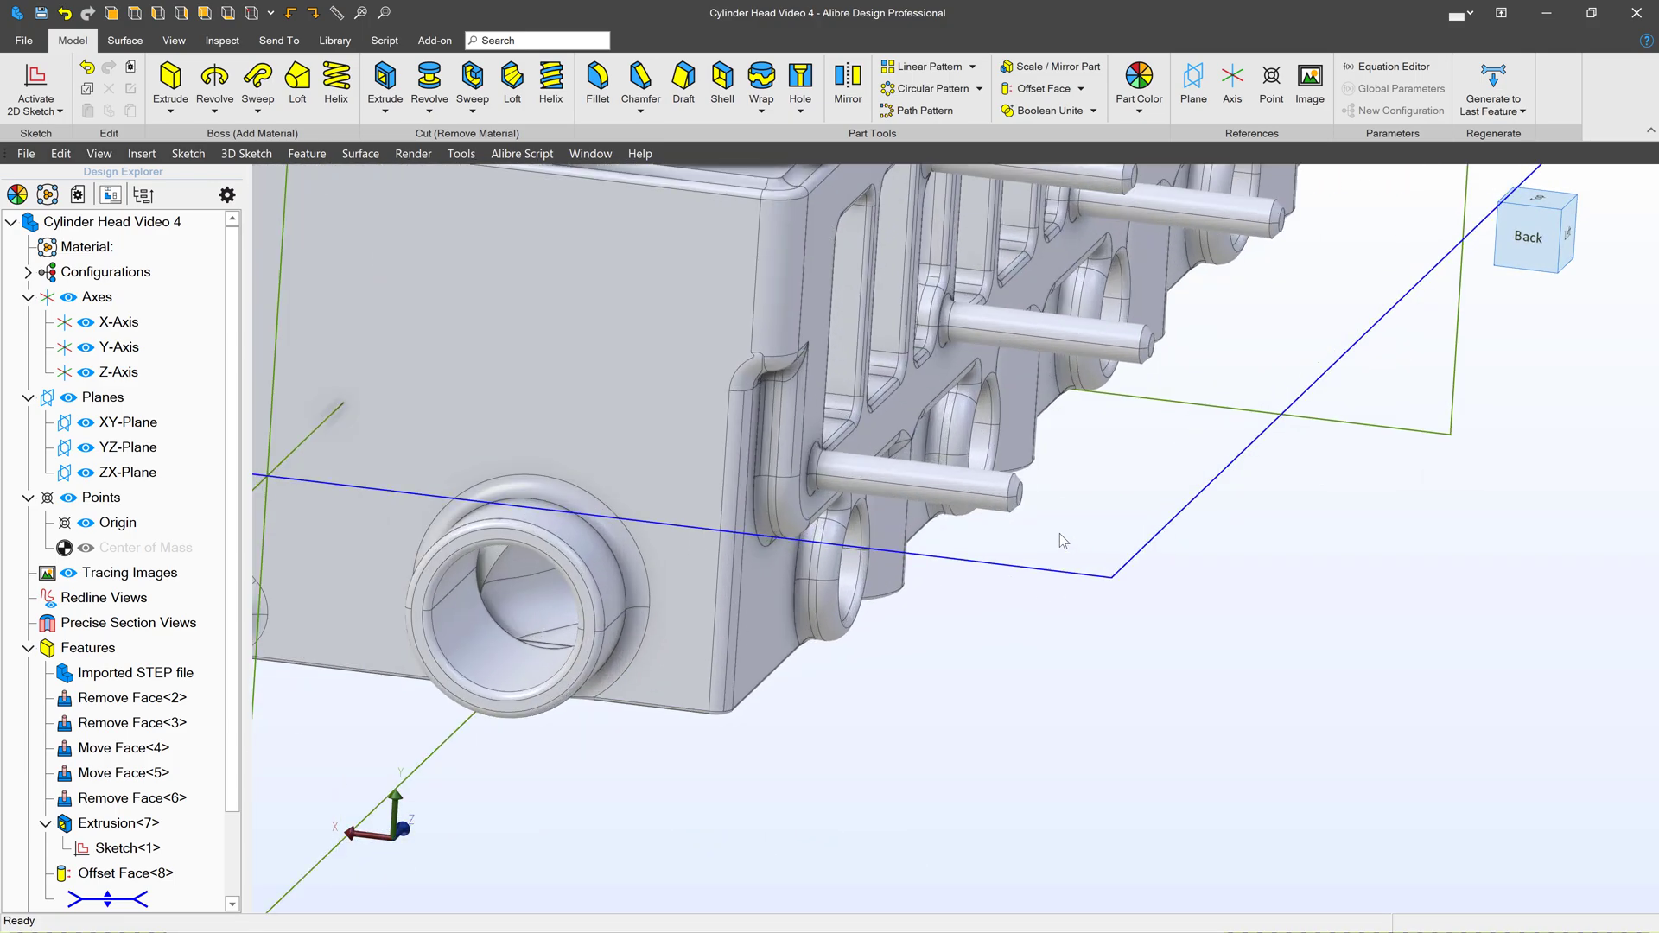
left_click(1058, 90)
left_click(933, 562)
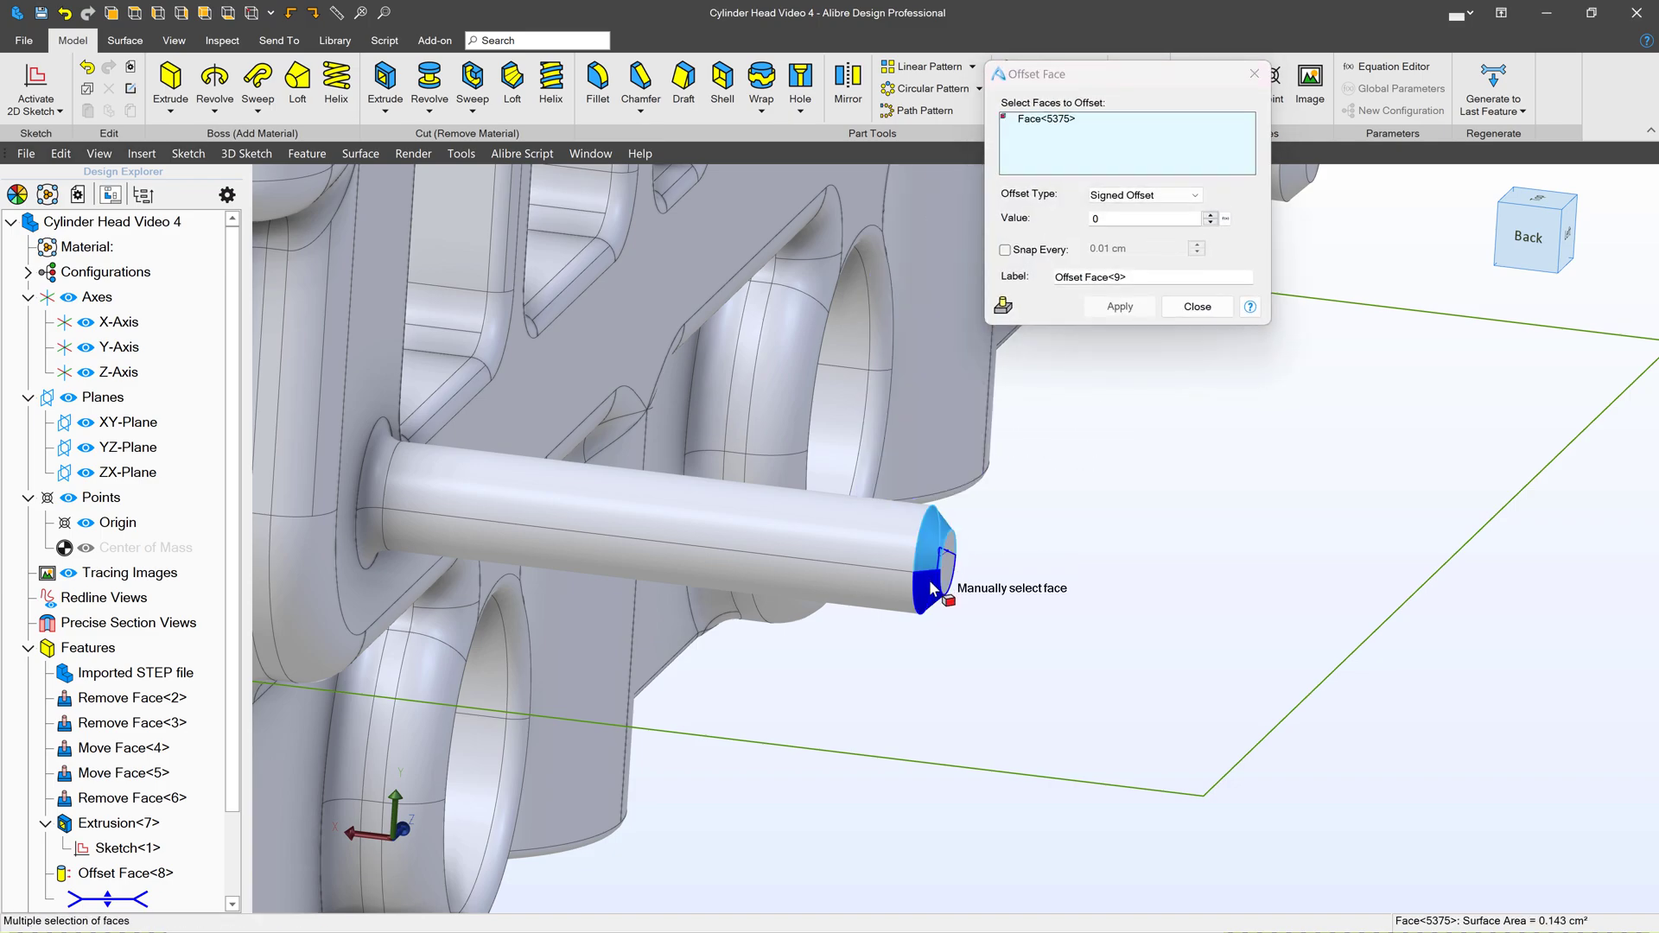
left_click(944, 590)
Set the signed offset of the stud's chamfer faces to 0.1 cm
double_click(1115, 218)
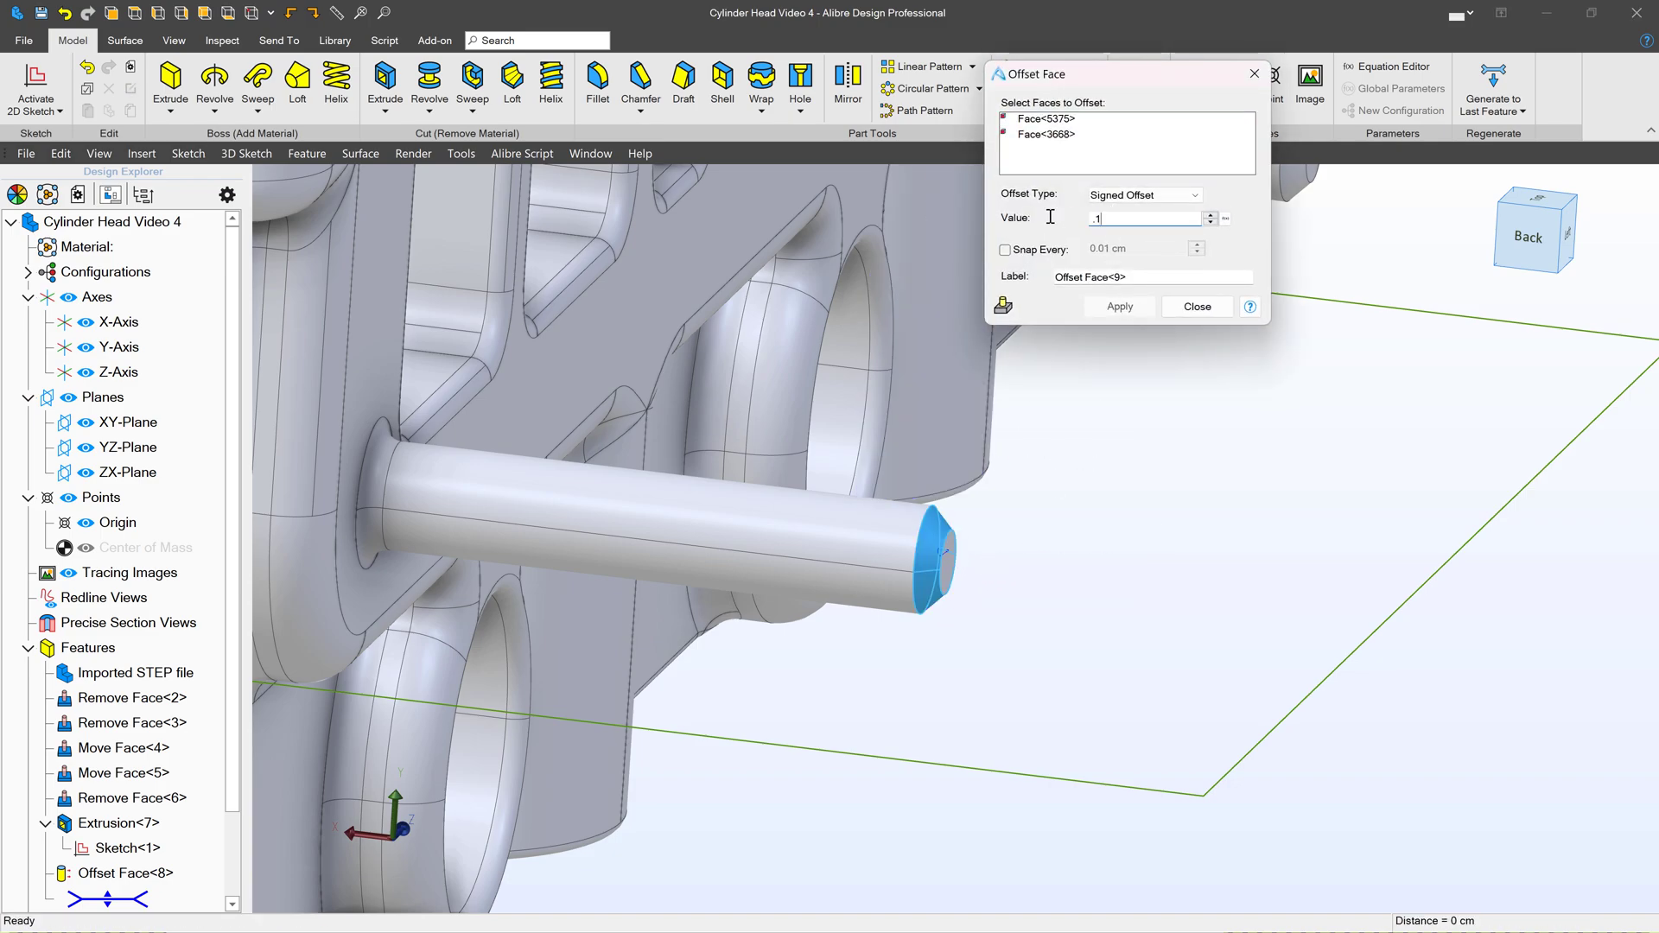
left_click(1097, 157)
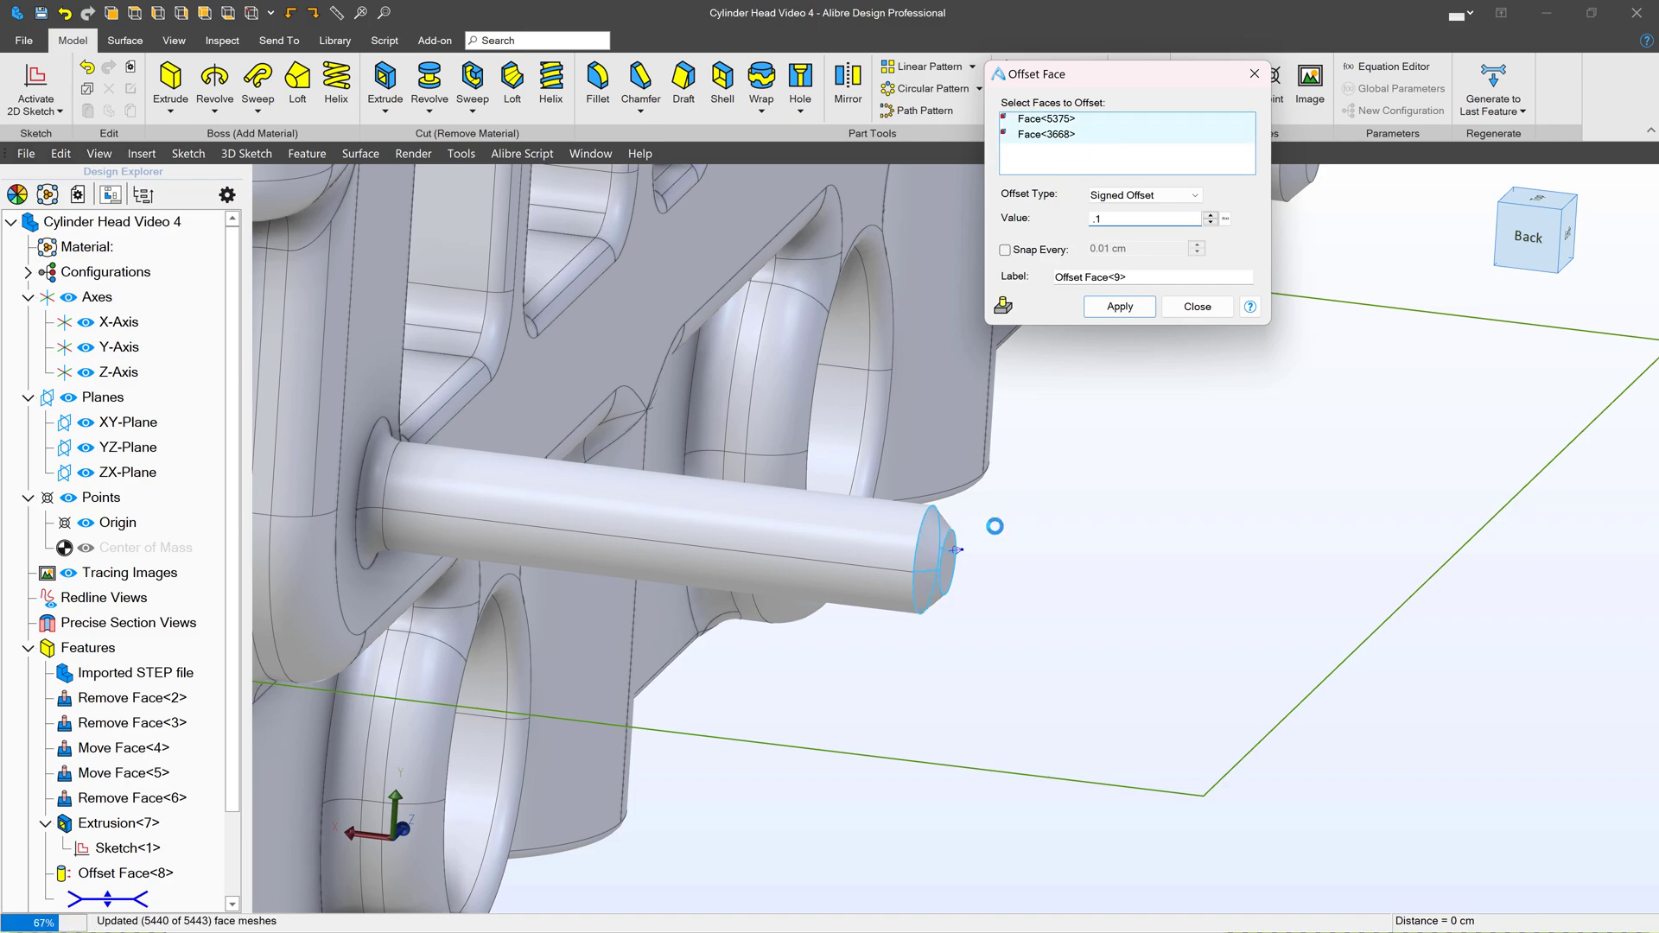
scroll(968, 534, "up", 5)
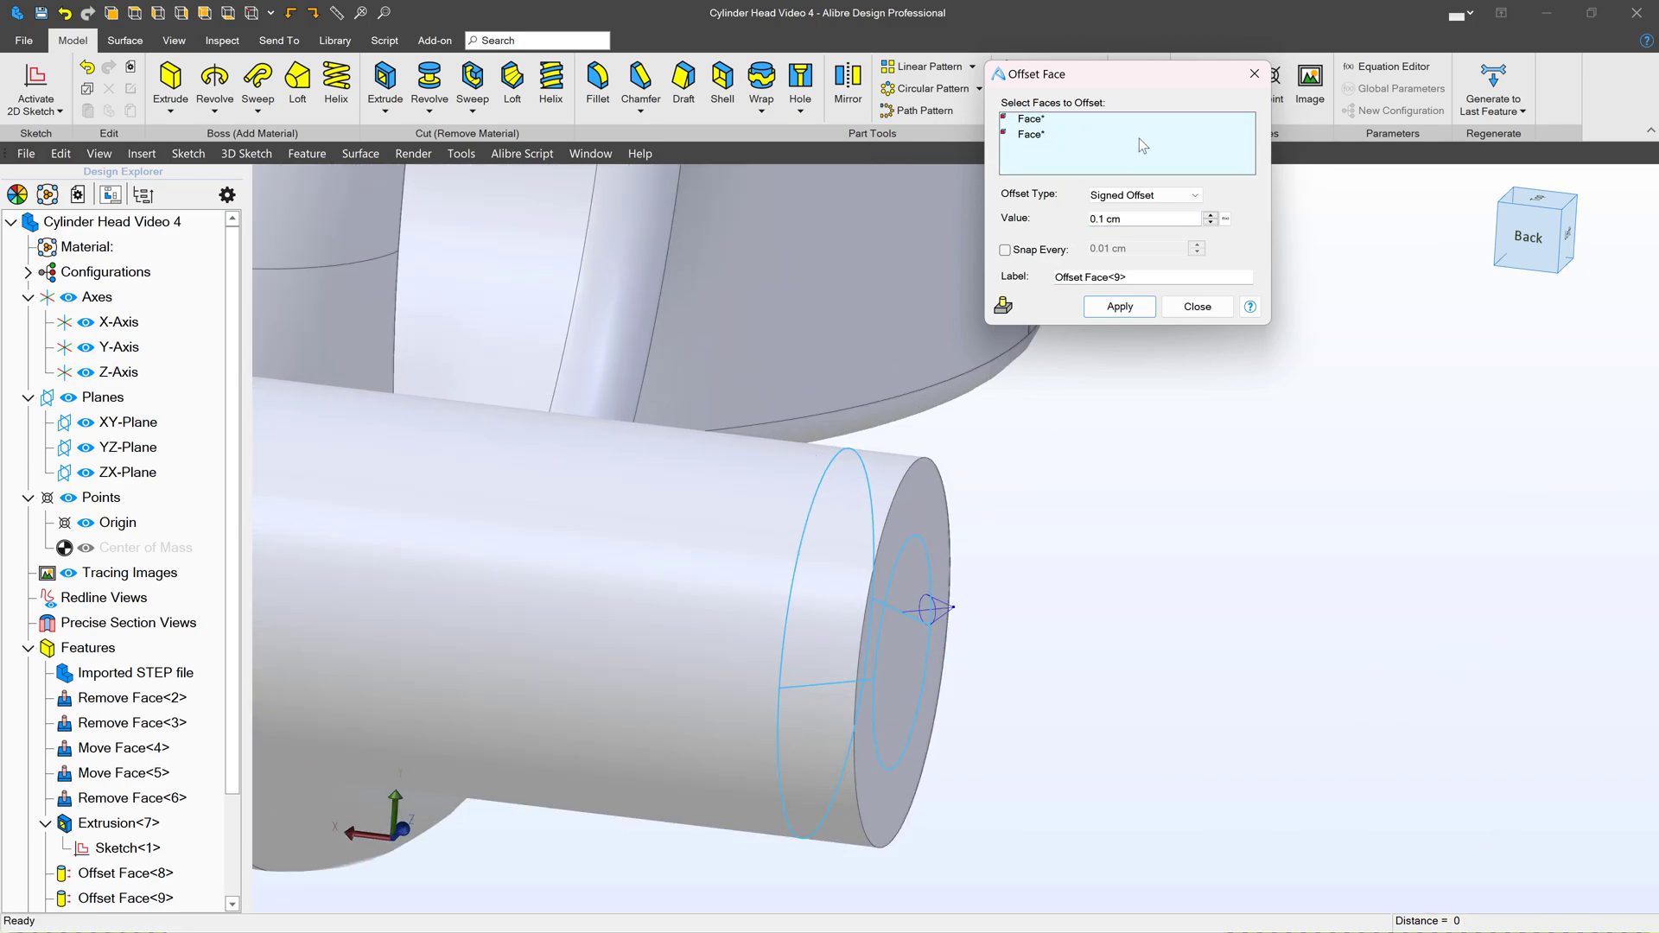
Set the signed offset of the stud's chamfer faces to 0.05 cm and examine the tip from the side
left_click(1139, 218)
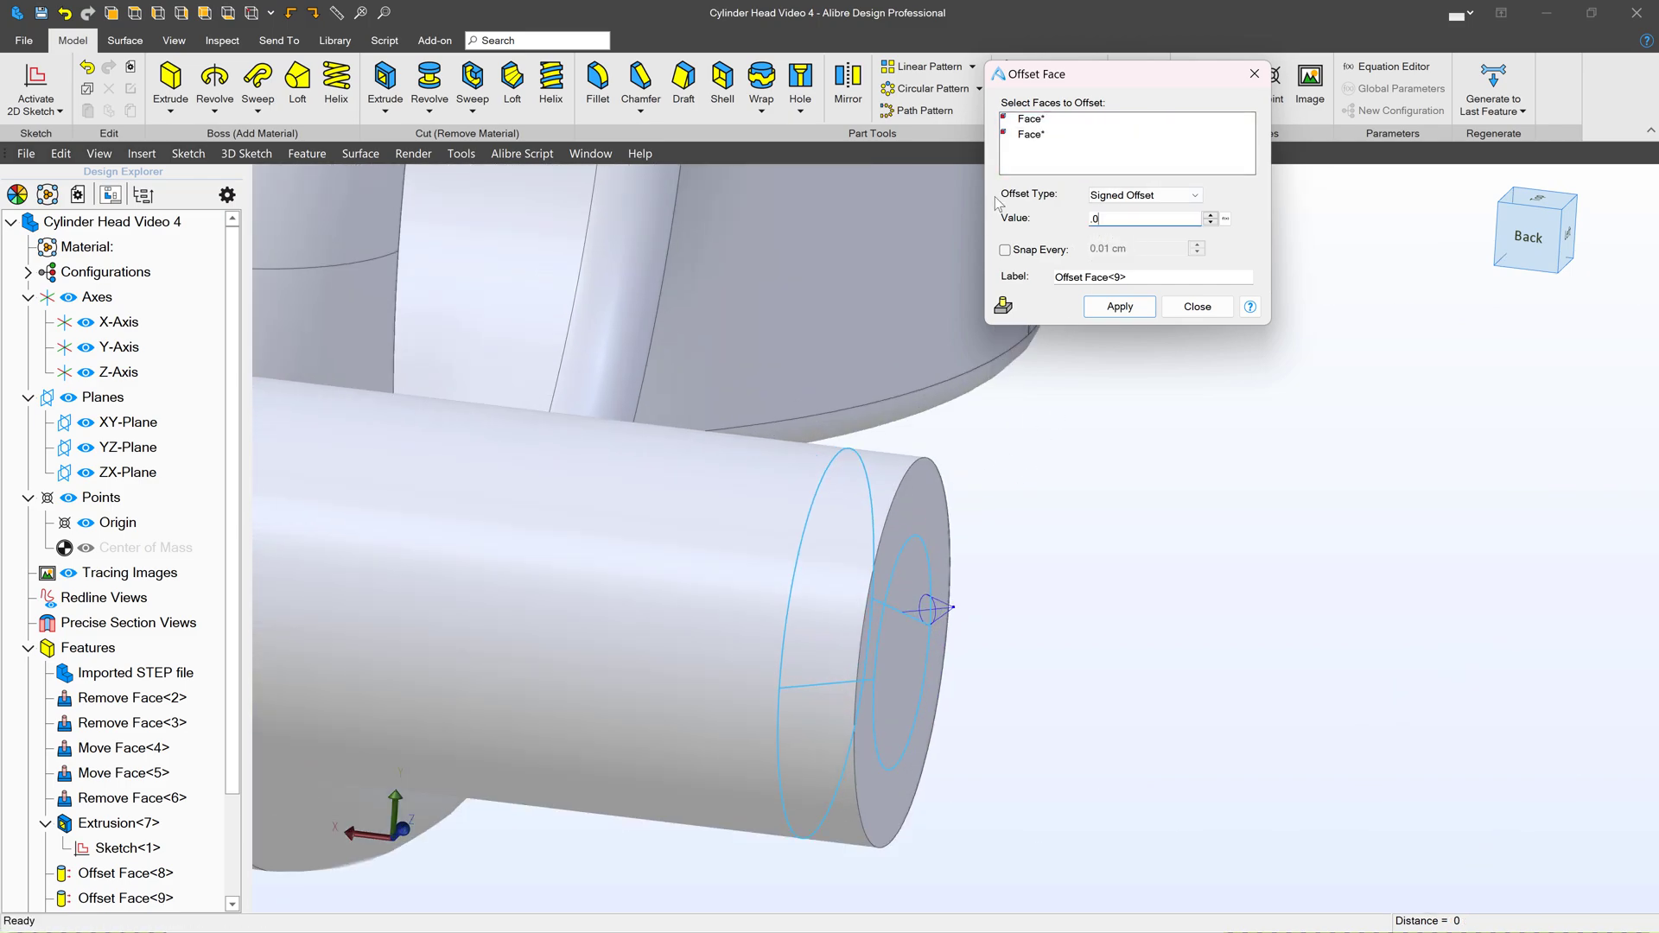
left_click(1141, 164)
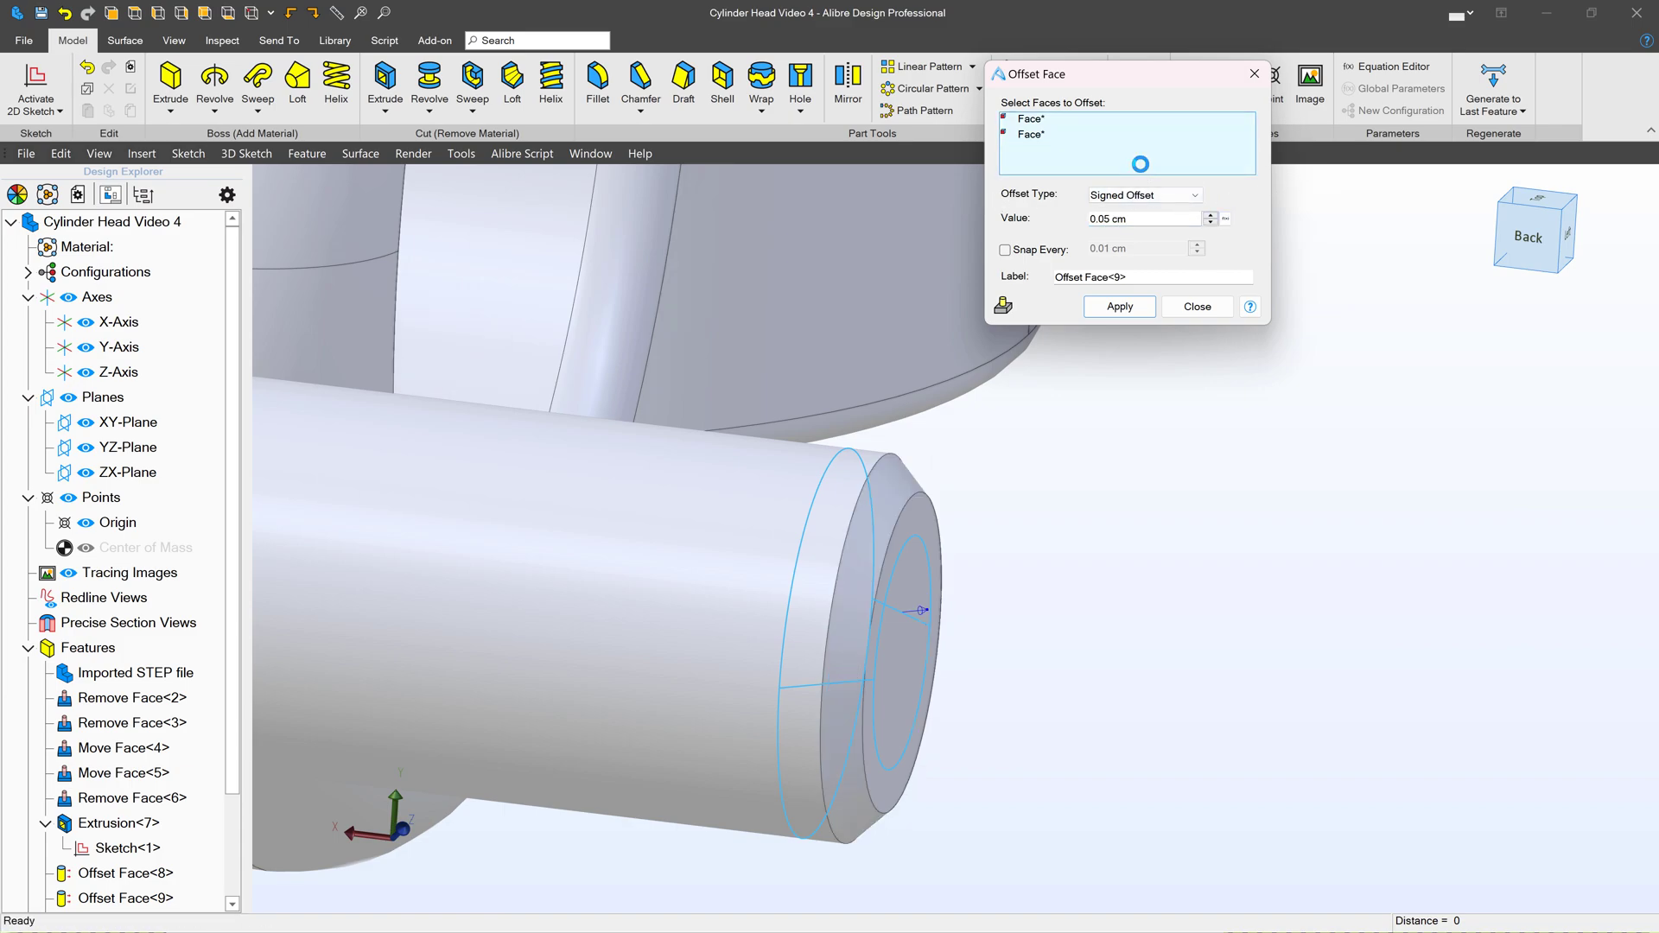
mouse_move(912, 520)
middle_mouse_down()
mouse_move(921, 529)
mouse_move(910, 519)
middle_mouse_up()
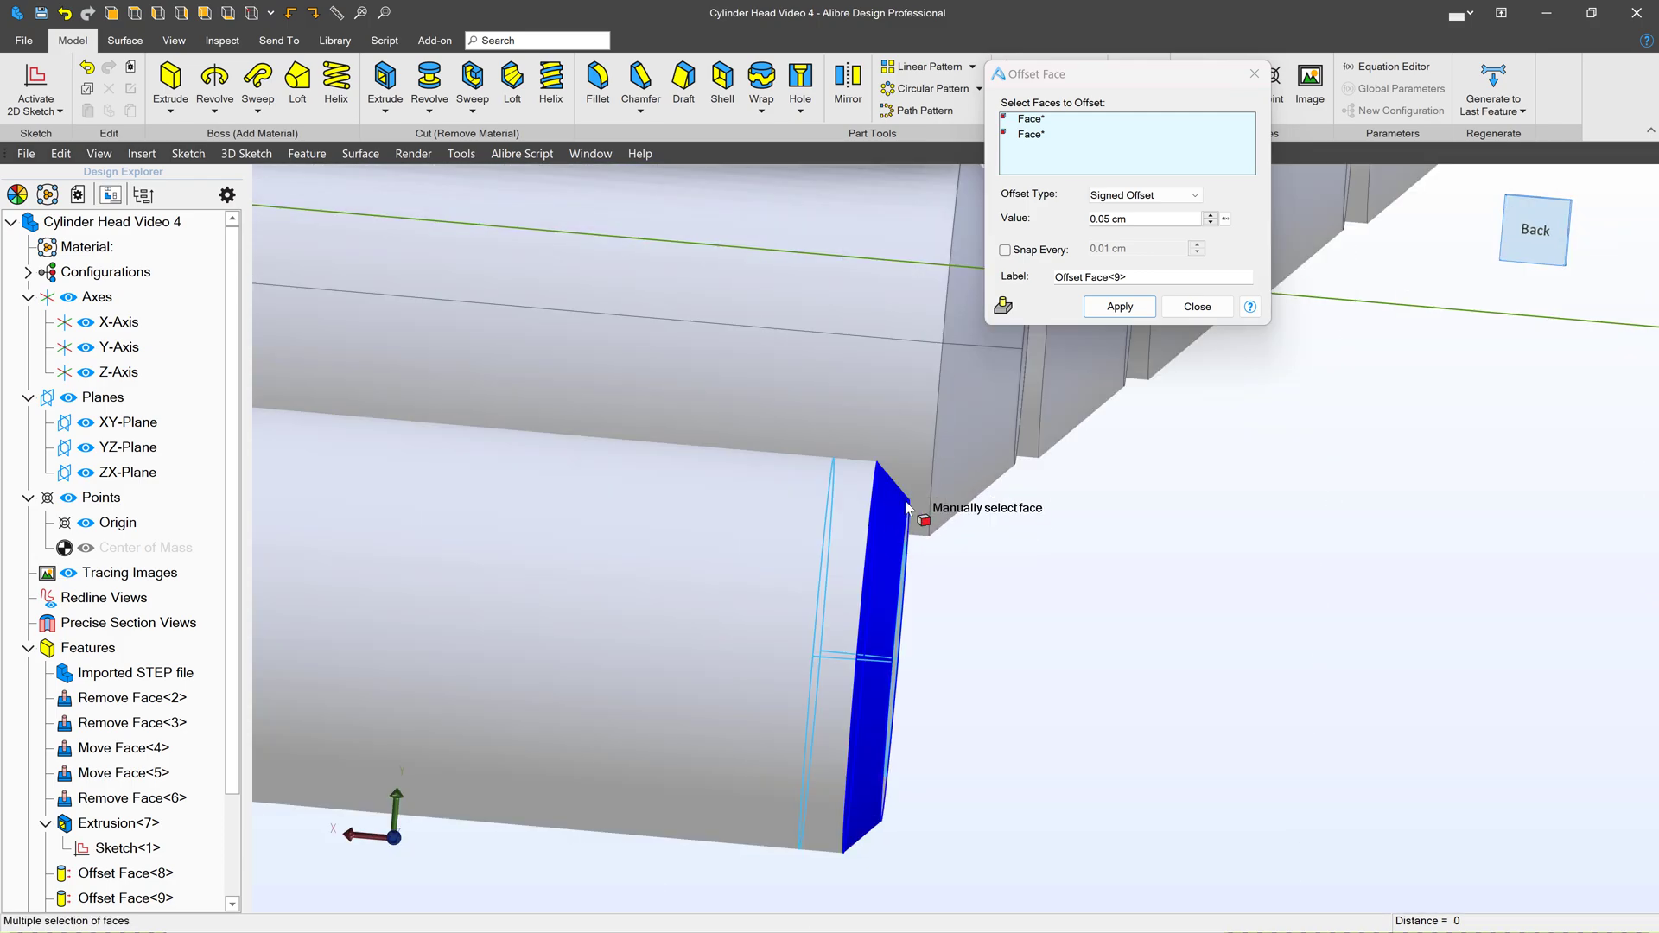
scroll(596, 765, "down", 5)
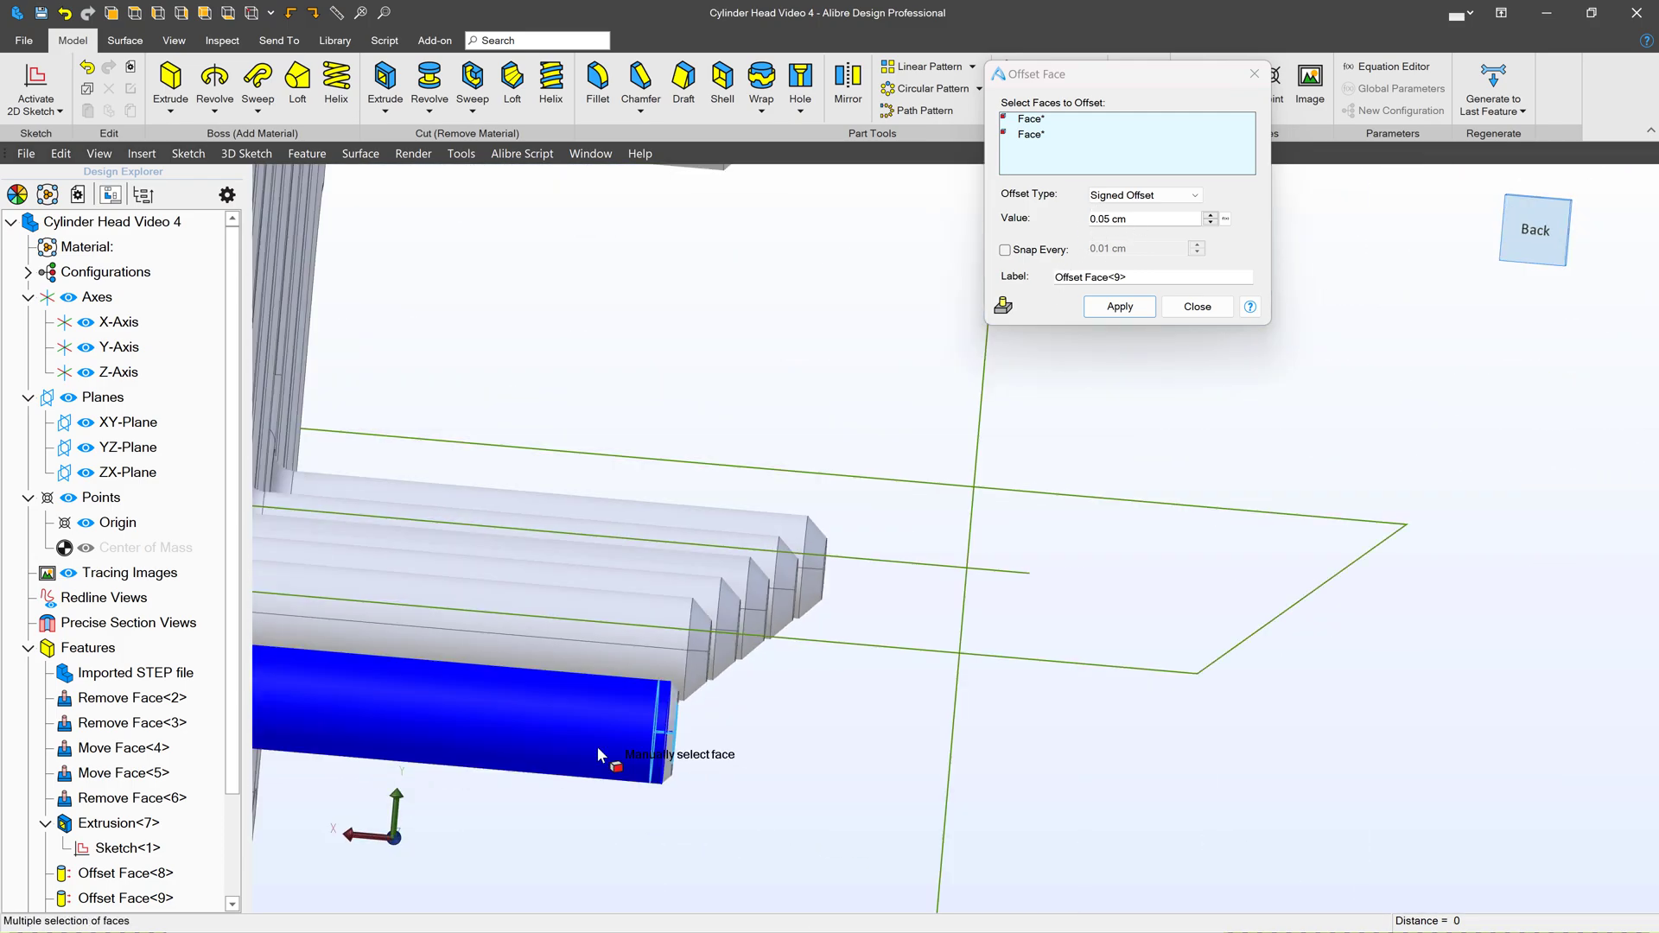
Add the tip chamfer faces of the next pair of studs along the same side to the offset selection
middle_click_drag(598, 748, 635, 688)
scroll(719, 396, "down", 3)
scroll(719, 402, "down", 4)
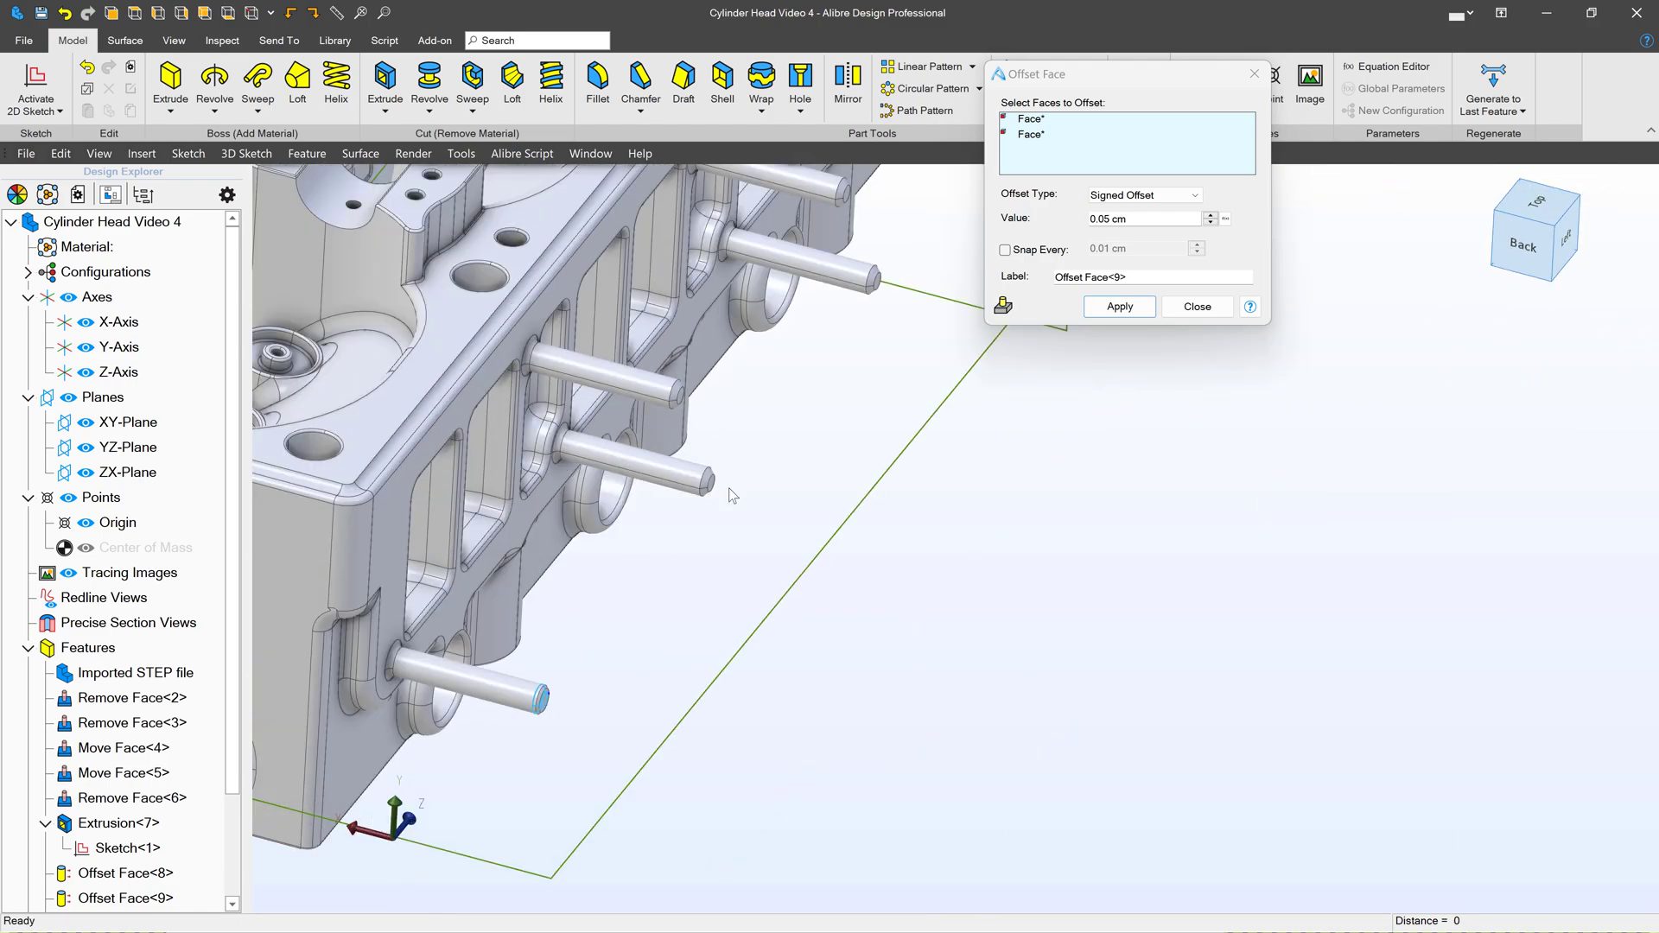
scroll(578, 537, "up", 4)
scroll(829, 333, "up", 4)
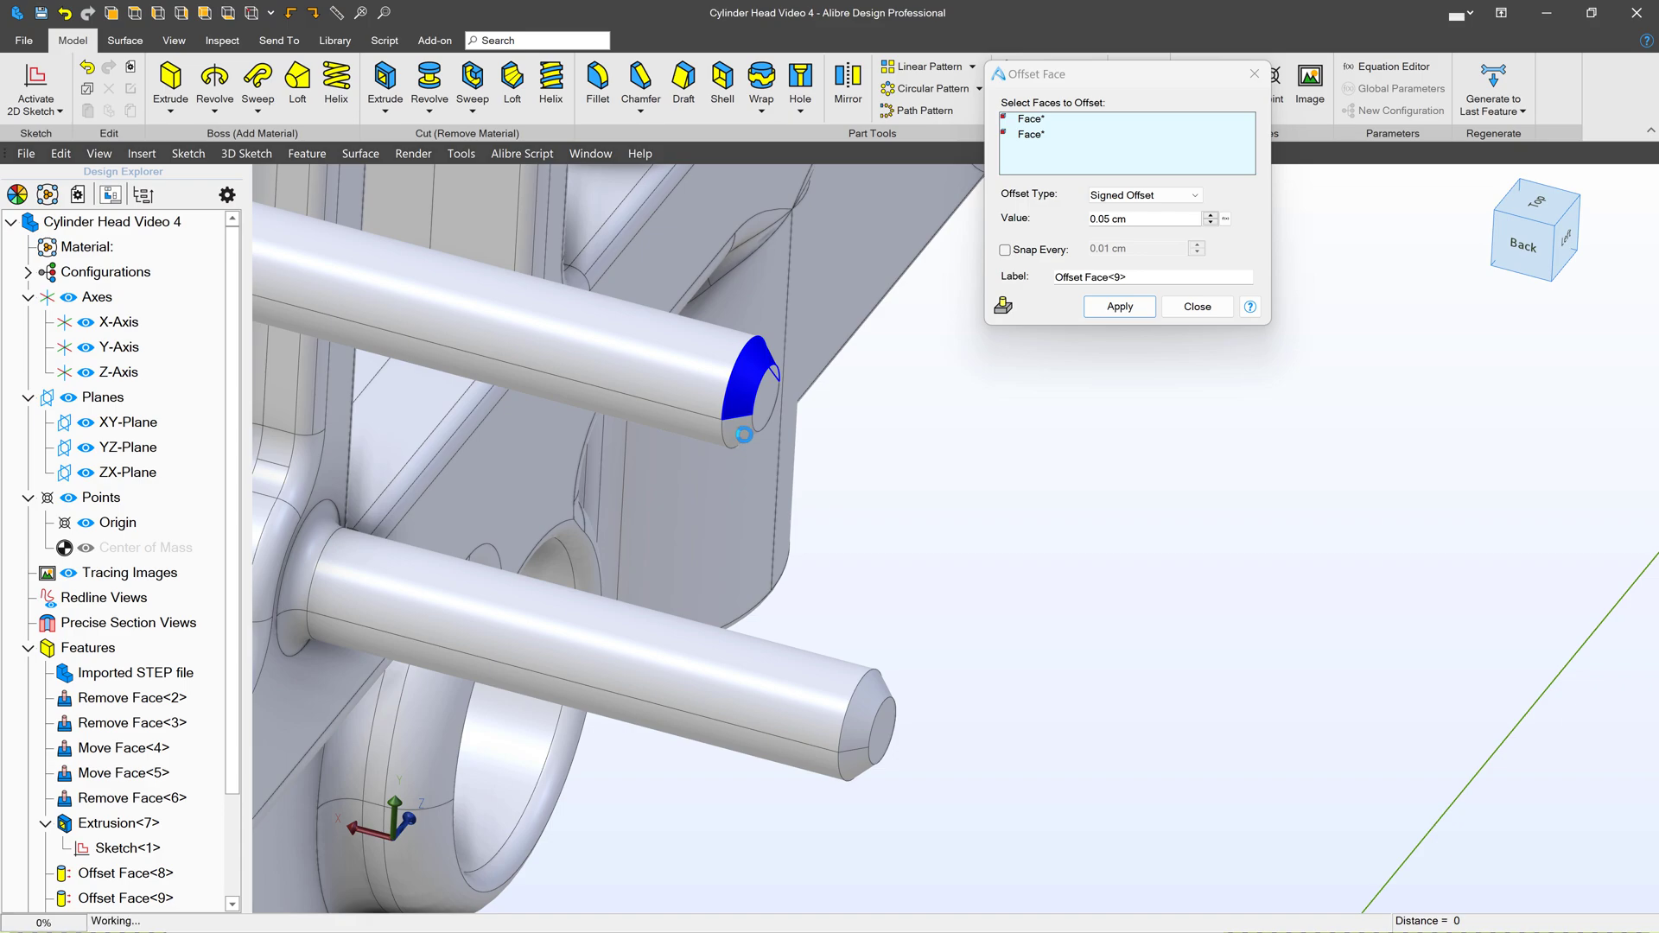
left_click(743, 434)
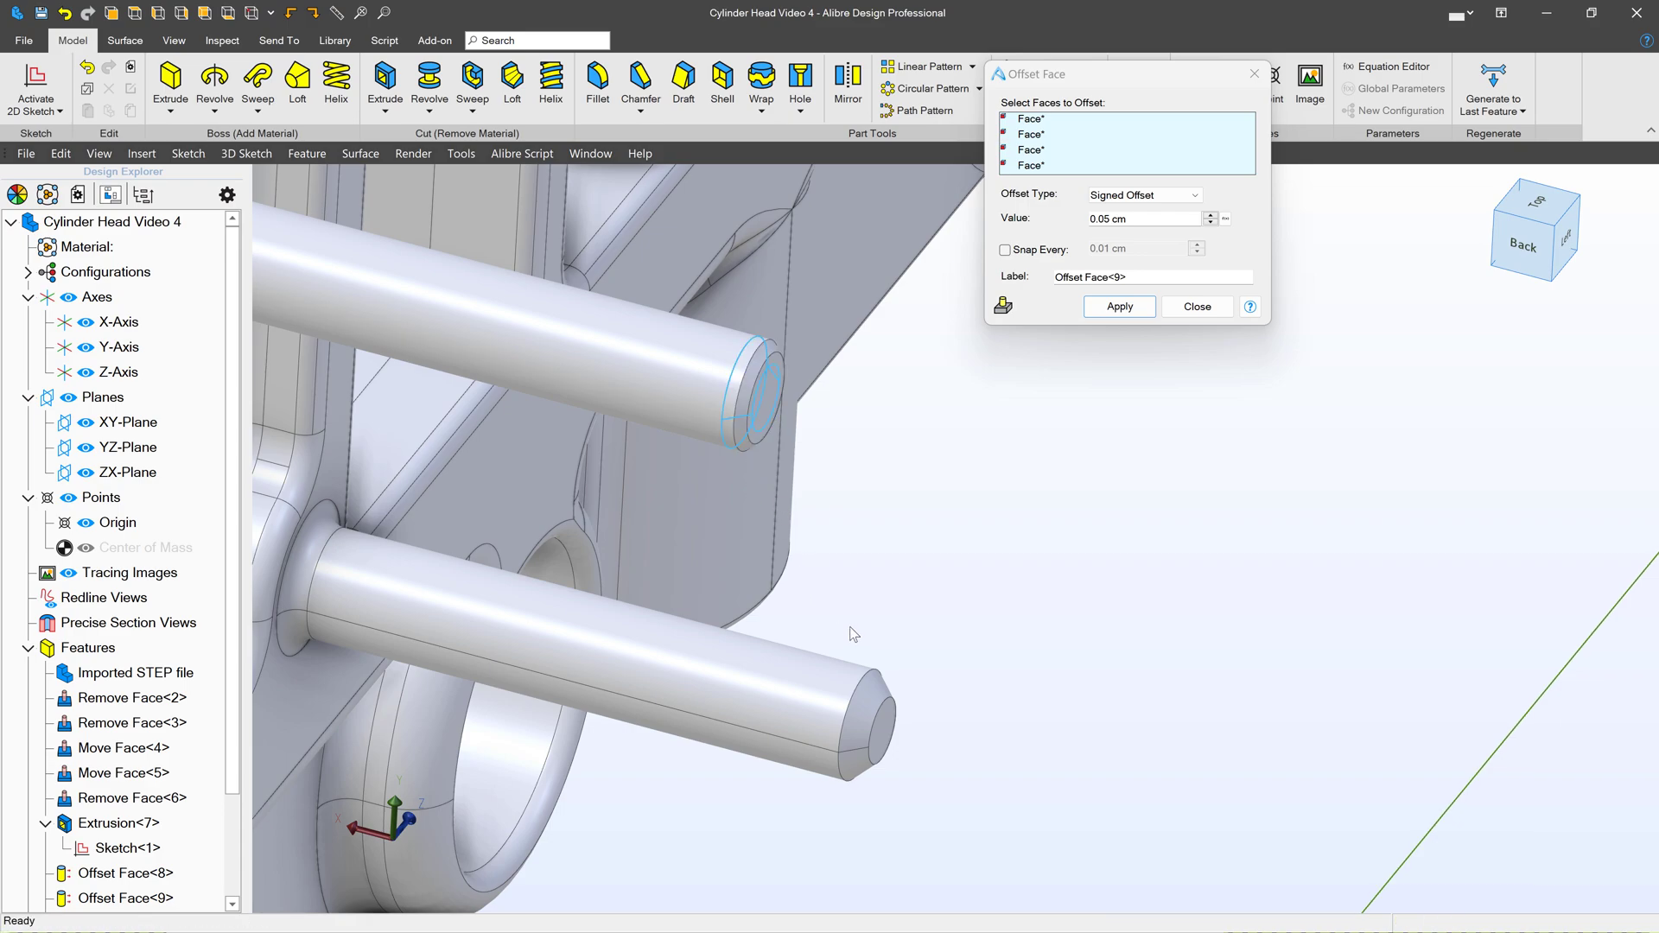
left_click(868, 710)
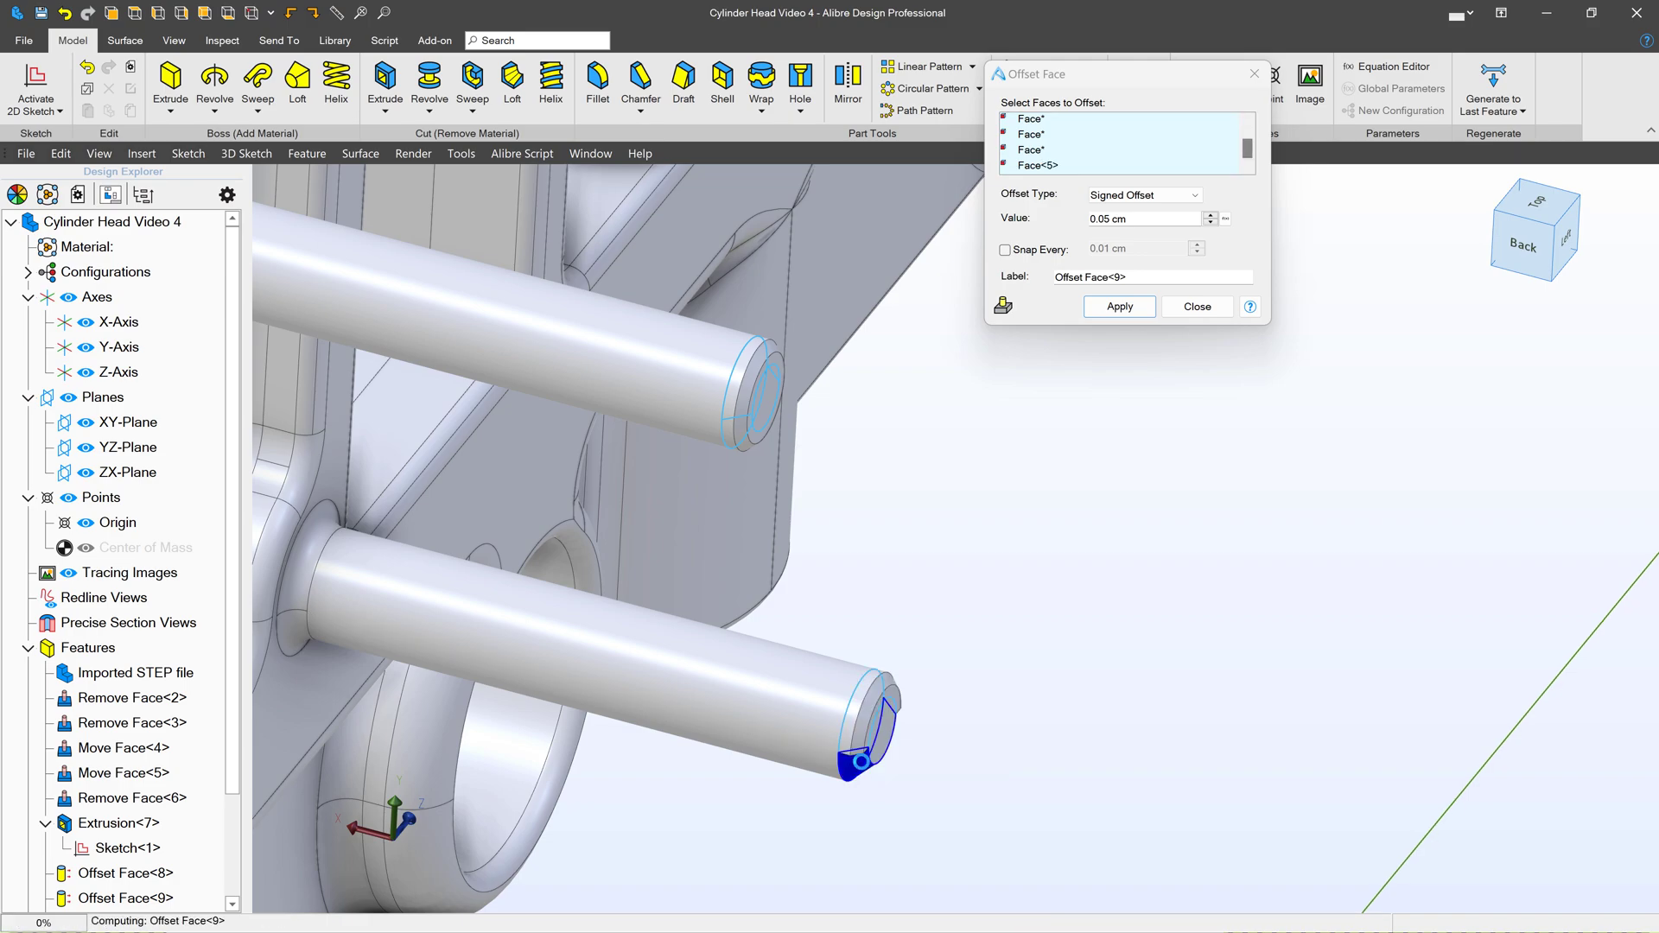
middle_click_drag(862, 775, 775, 893)
Add the tip chamfer faces of the remaining studs farther along that side to the offset selection
left_click(820, 673)
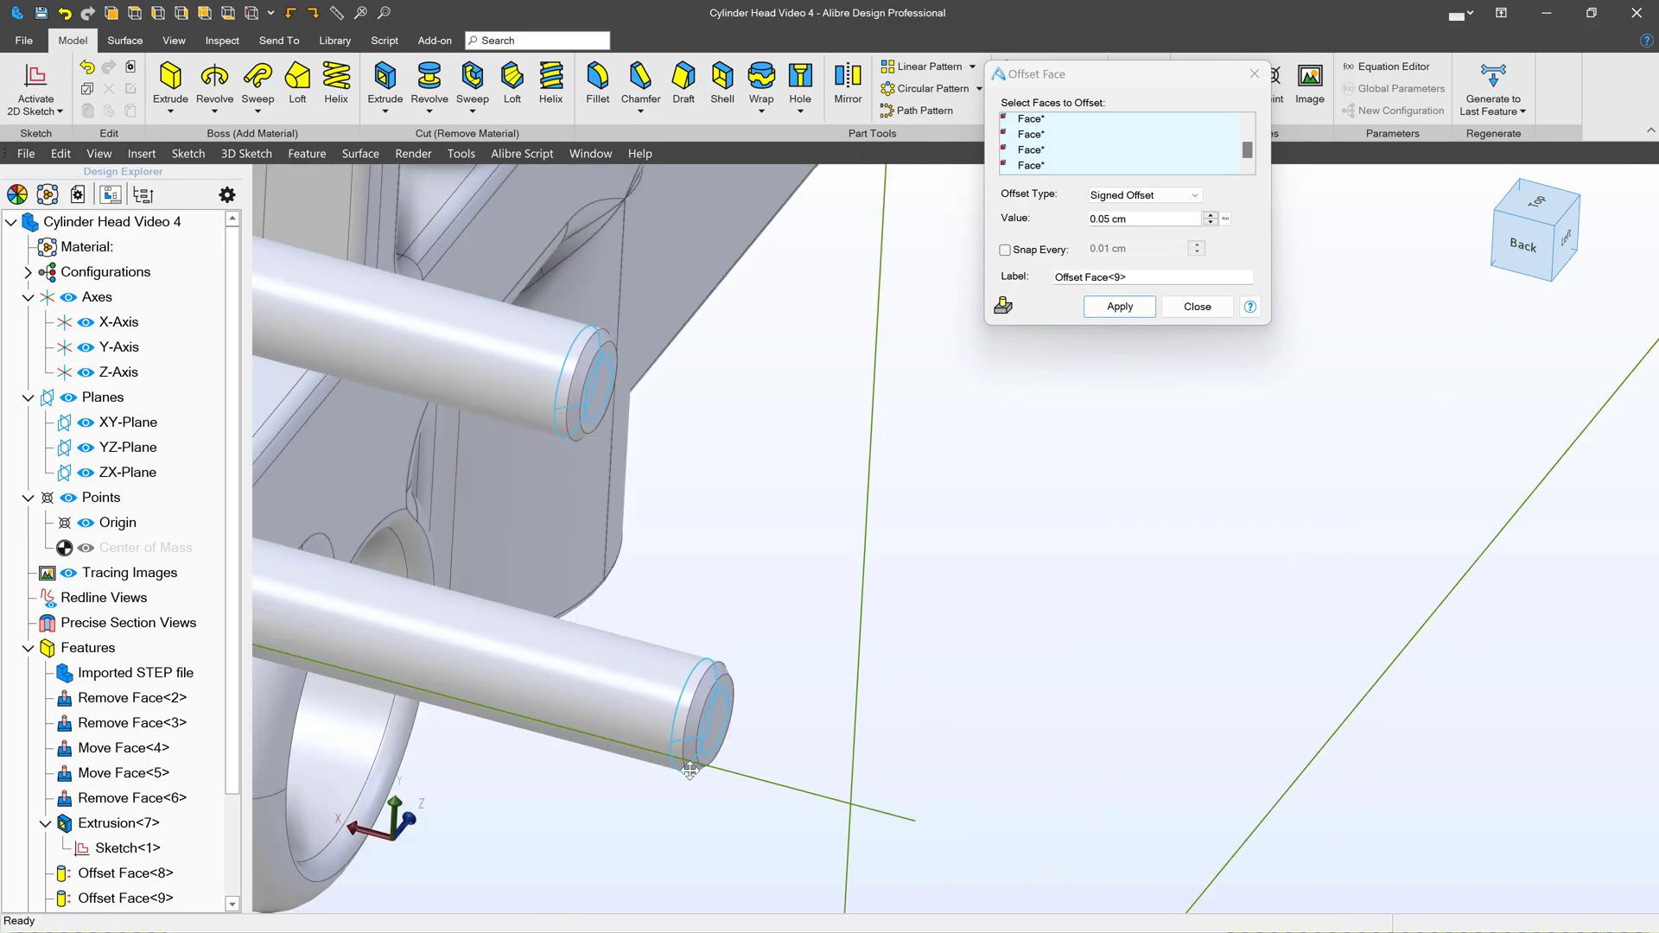
left_click(815, 319)
left_click(922, 658)
middle_click_drag(956, 272, 604, 743)
left_click(770, 437)
left_click(900, 699)
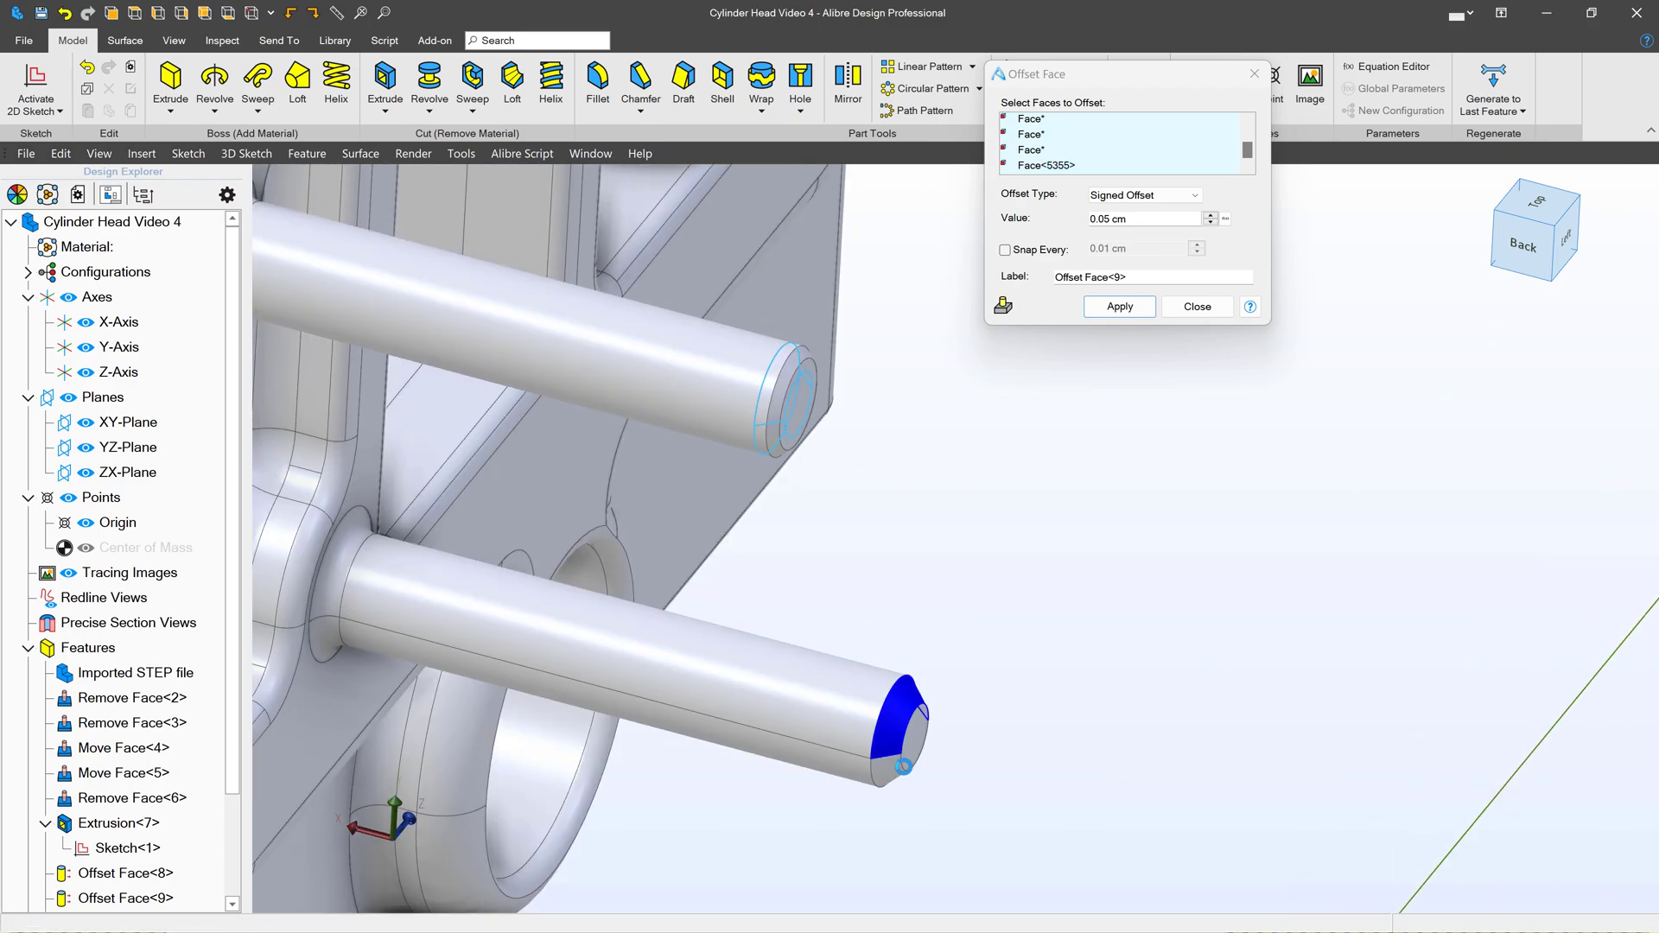
left_click(889, 769)
Apply the 0.05 cm offset to all selected stud chamfers and close Offset Face
left_click(1120, 307)
scroll(1086, 454, "down", 10)
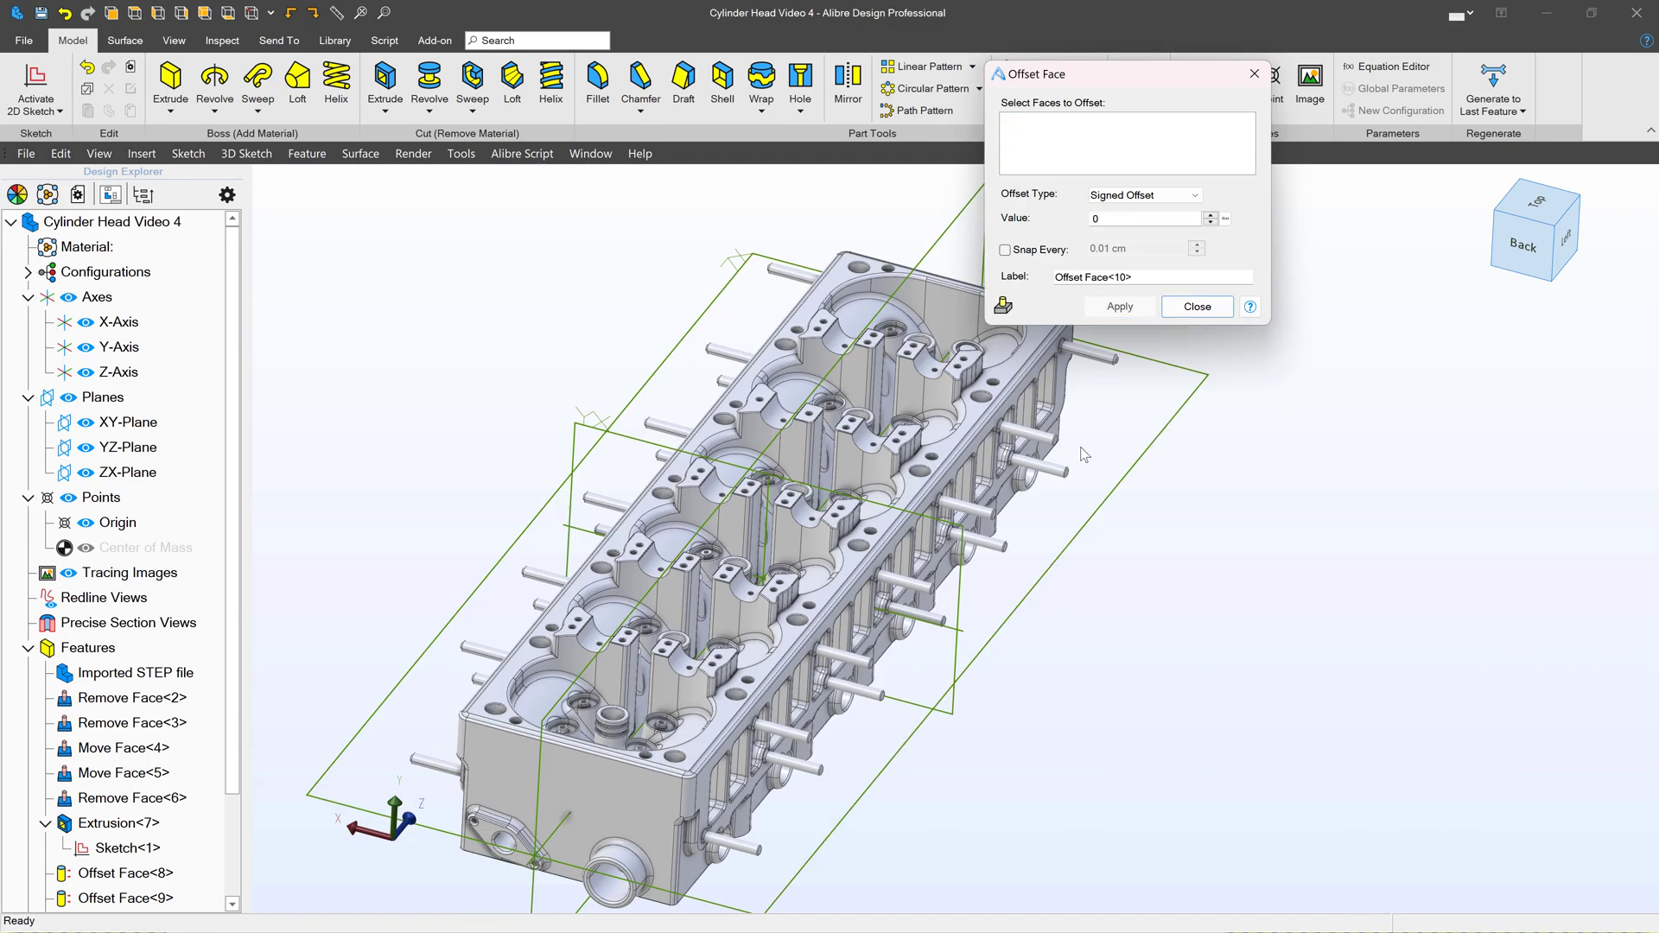
left_click(1197, 307)
scroll(501, 847, "up", 2)
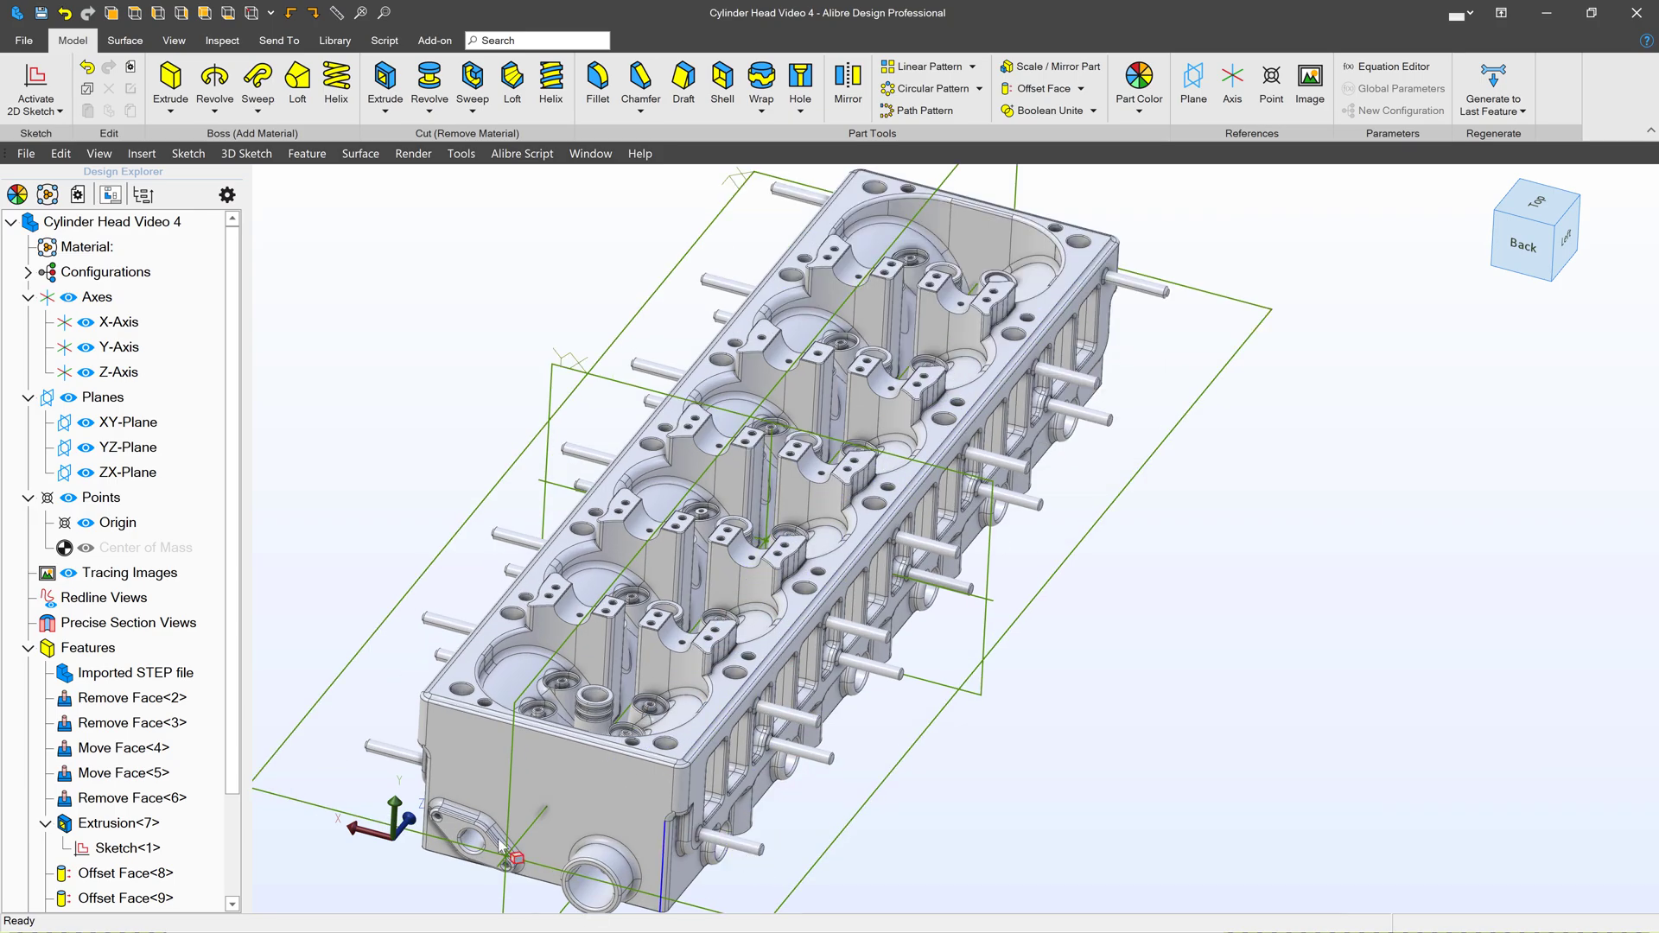
scroll(159, 782, "down", 2)
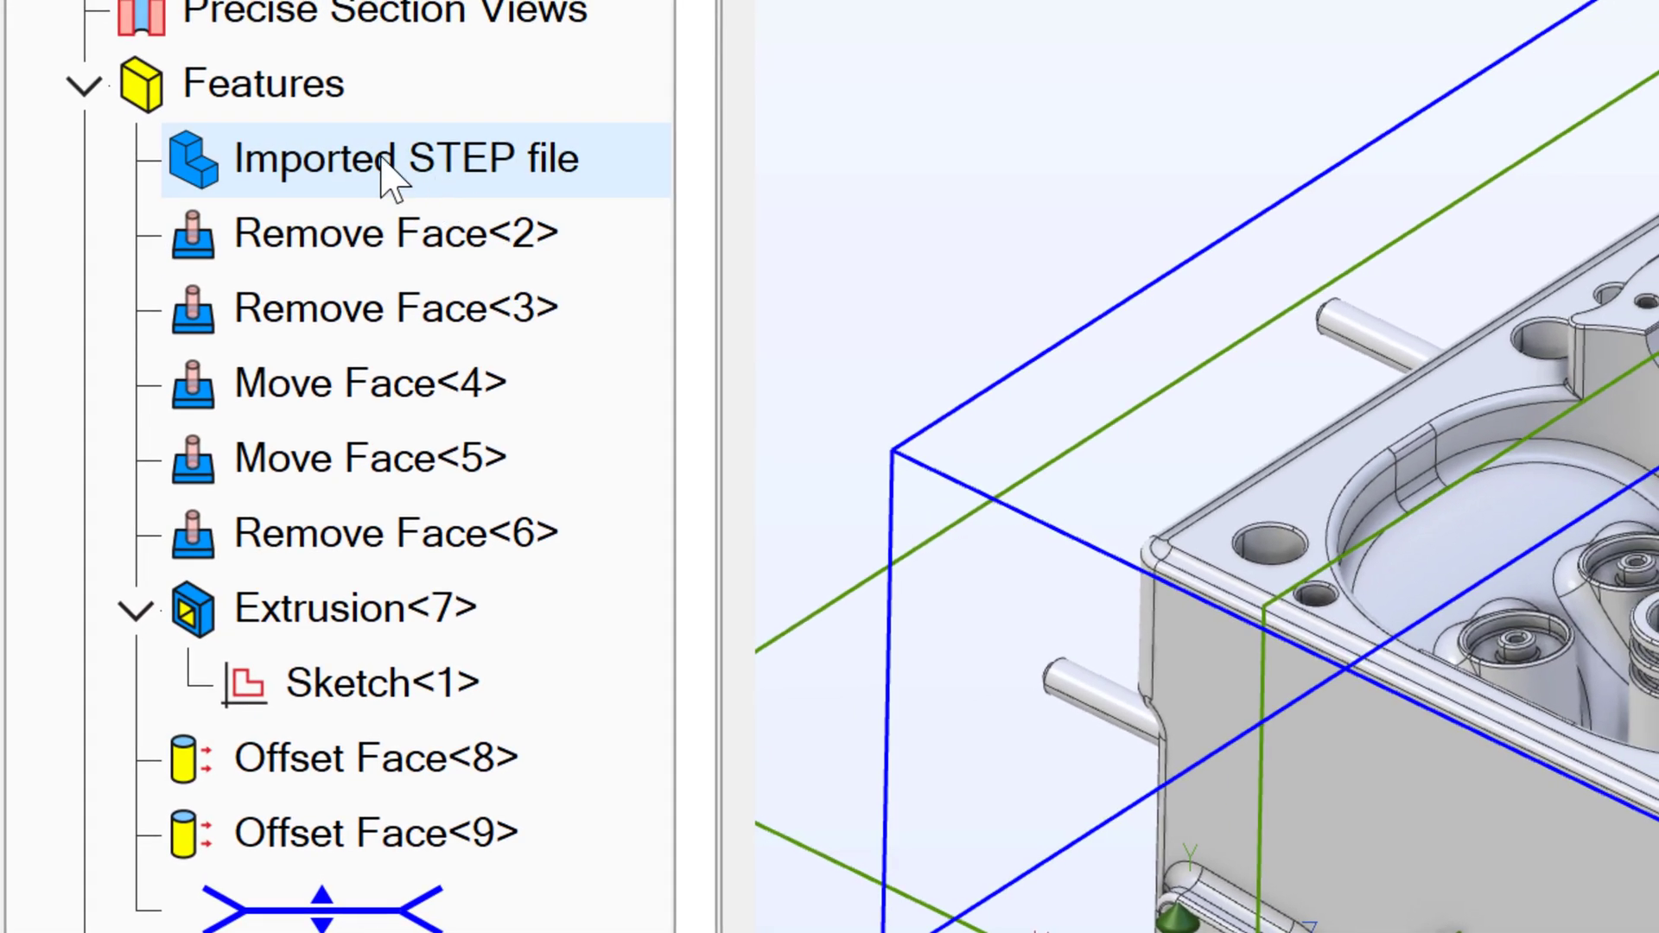
Review the imported STEP file and Remove Face<2> entries and roll the feature history back to just after Move Face<5>
left_click(380, 165)
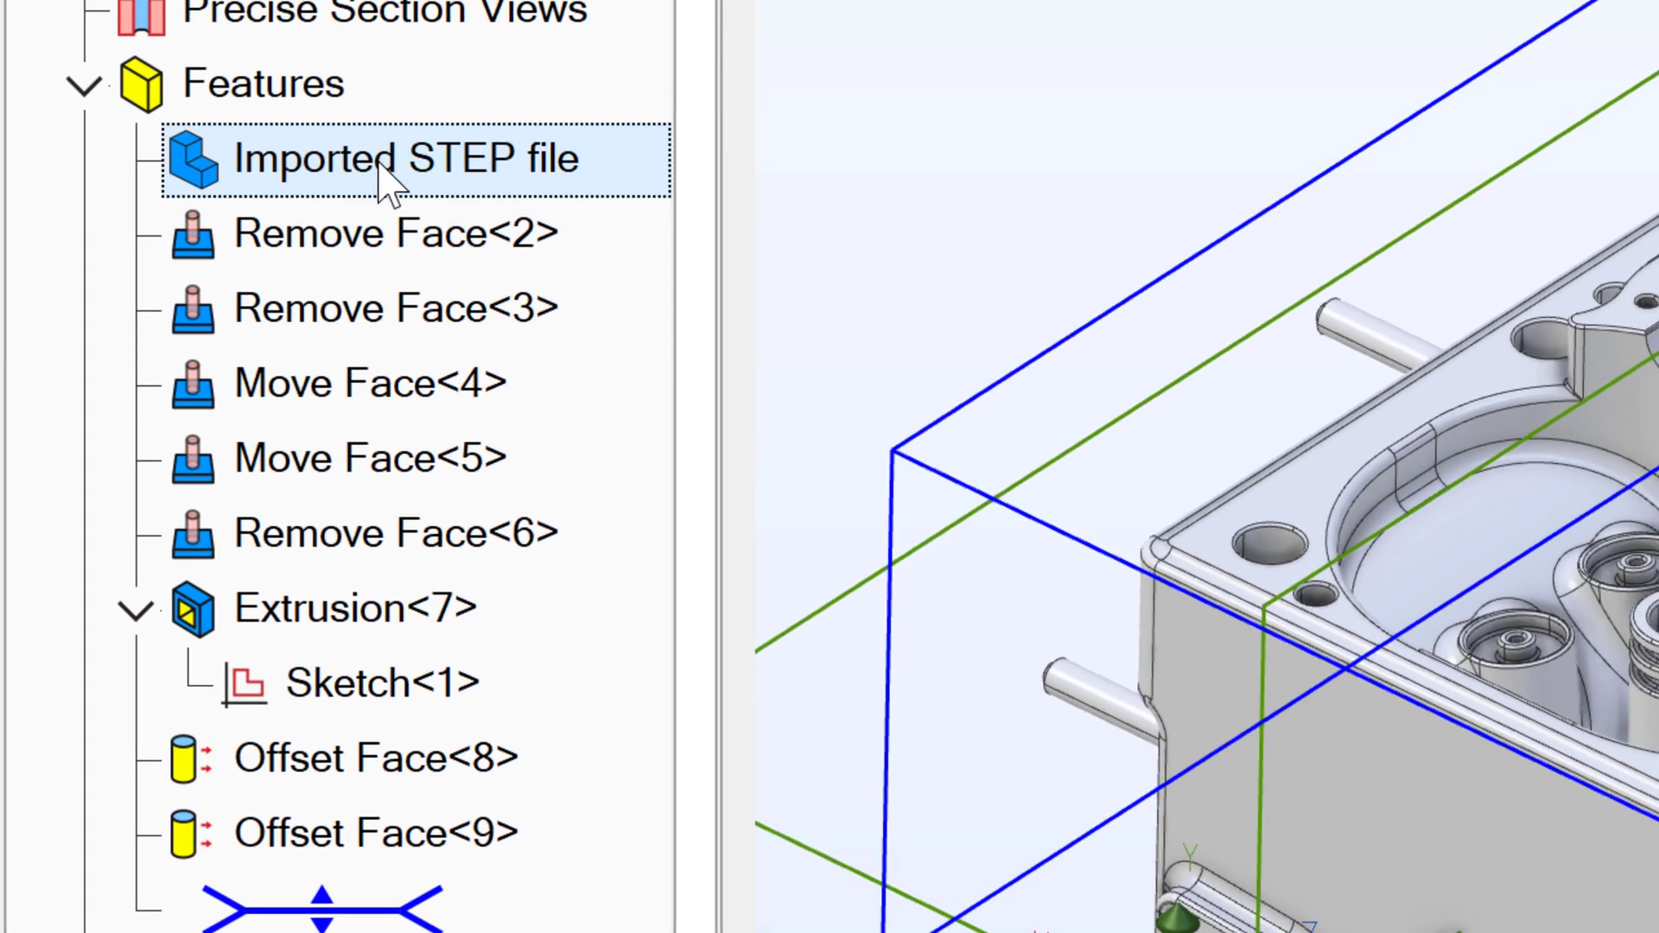
left_click(273, 255)
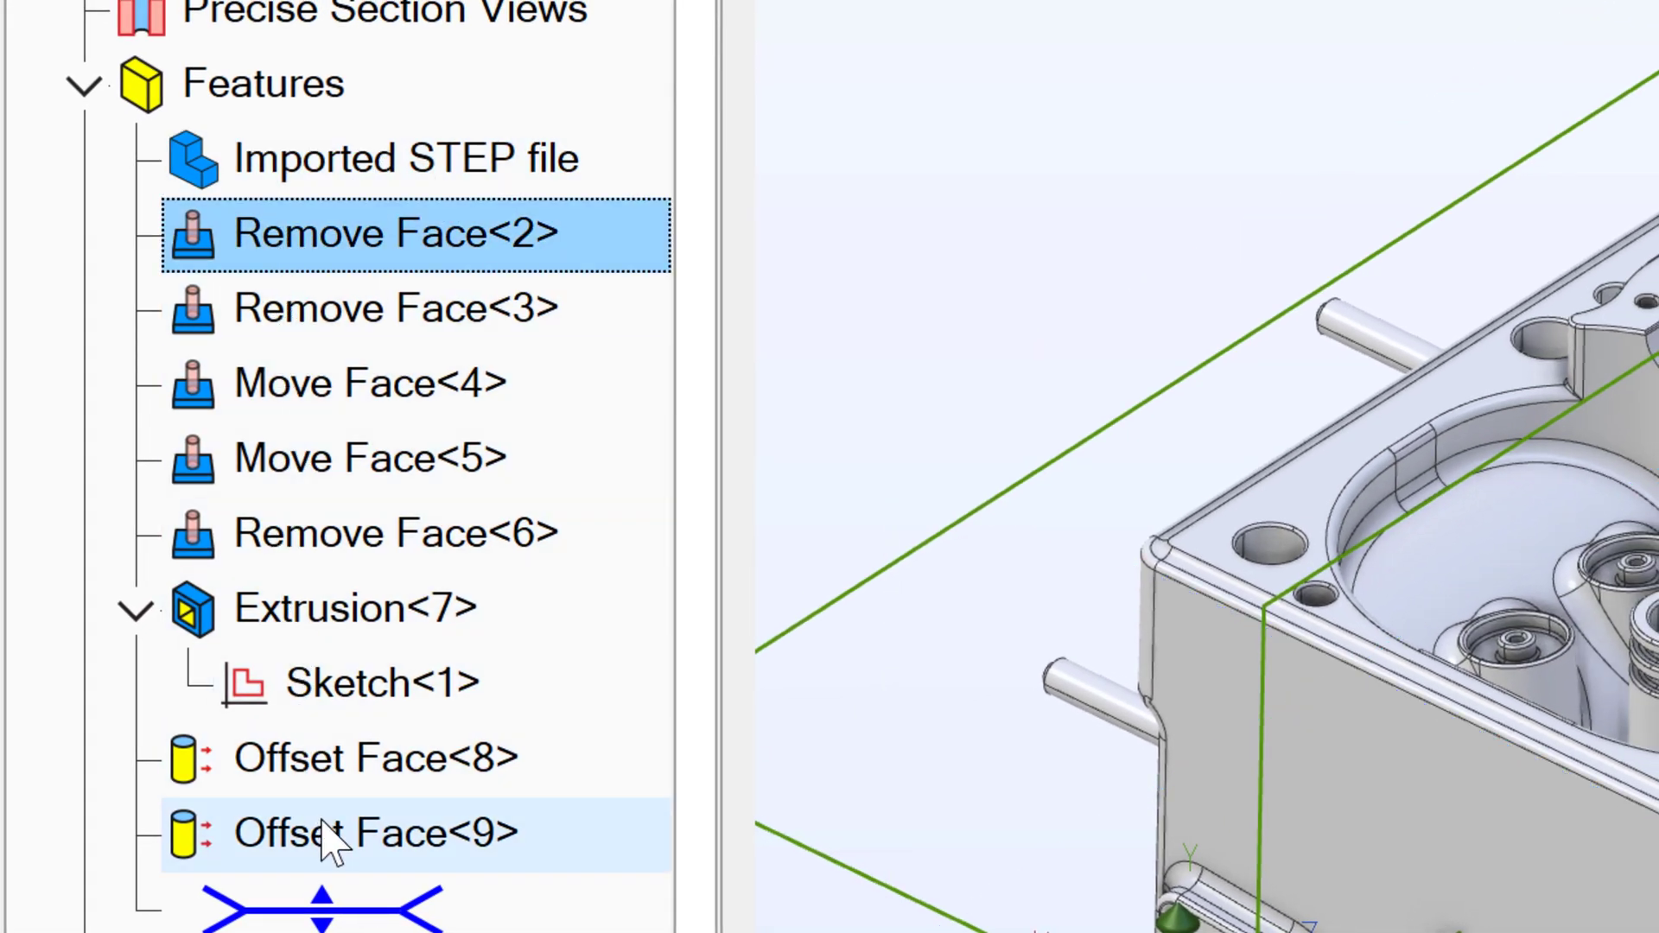
left_click_drag(369, 900, 445, 497)
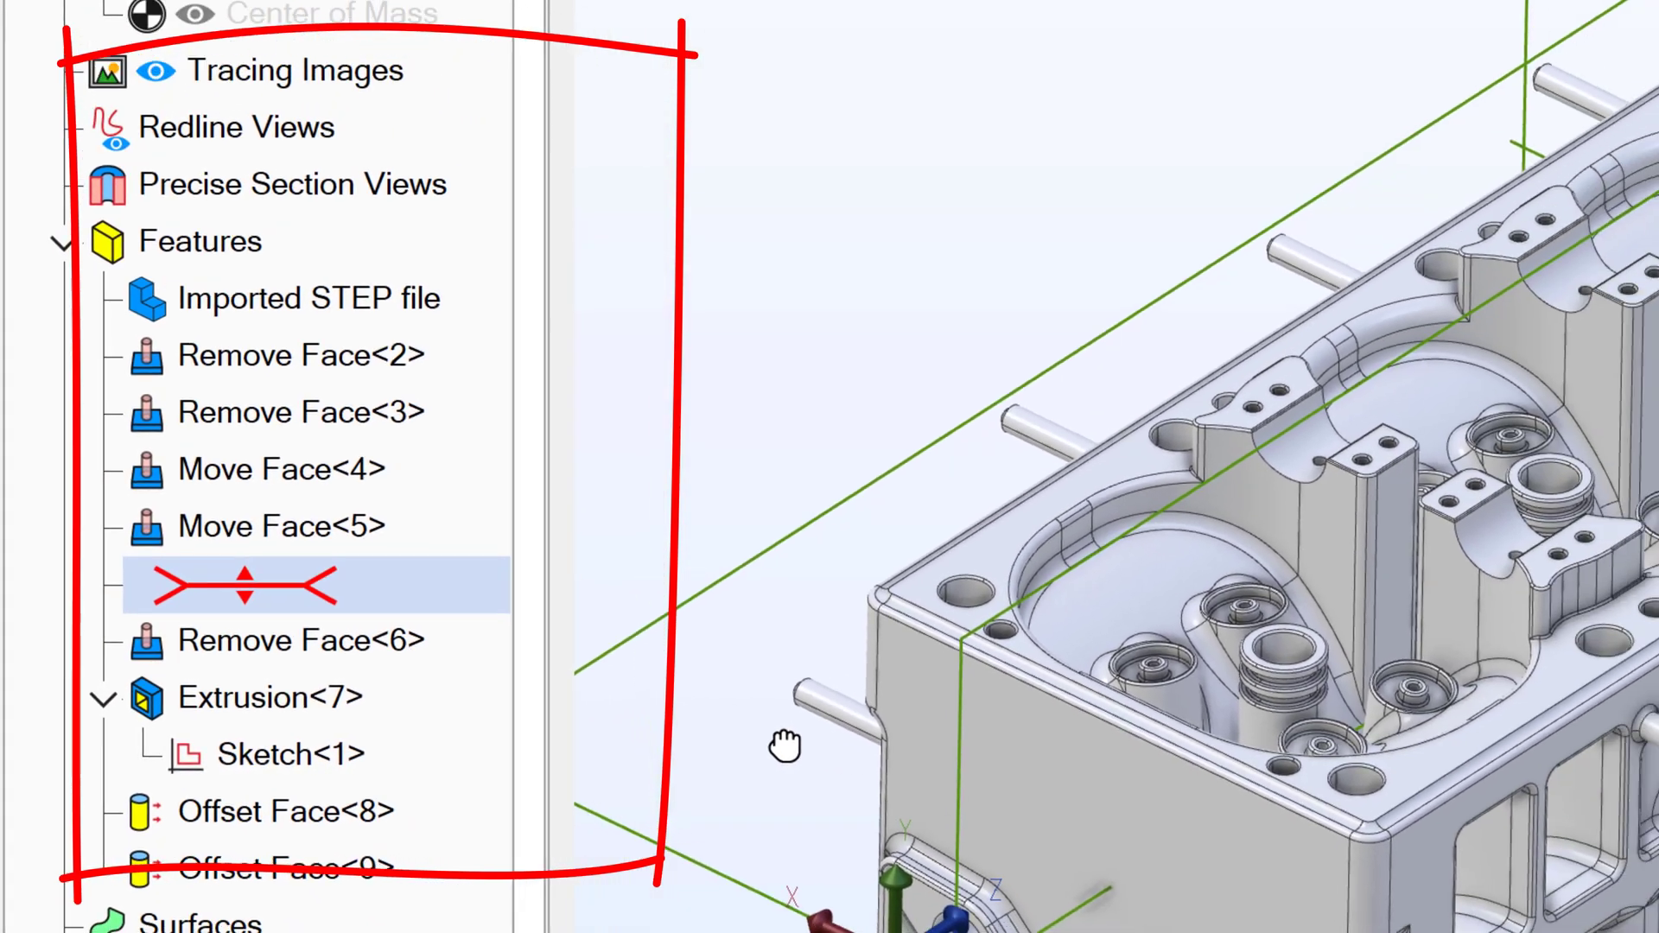
Open Move Face<5> for editing, examine its selected hole faces and offset settings, and close it
right_click(327, 523)
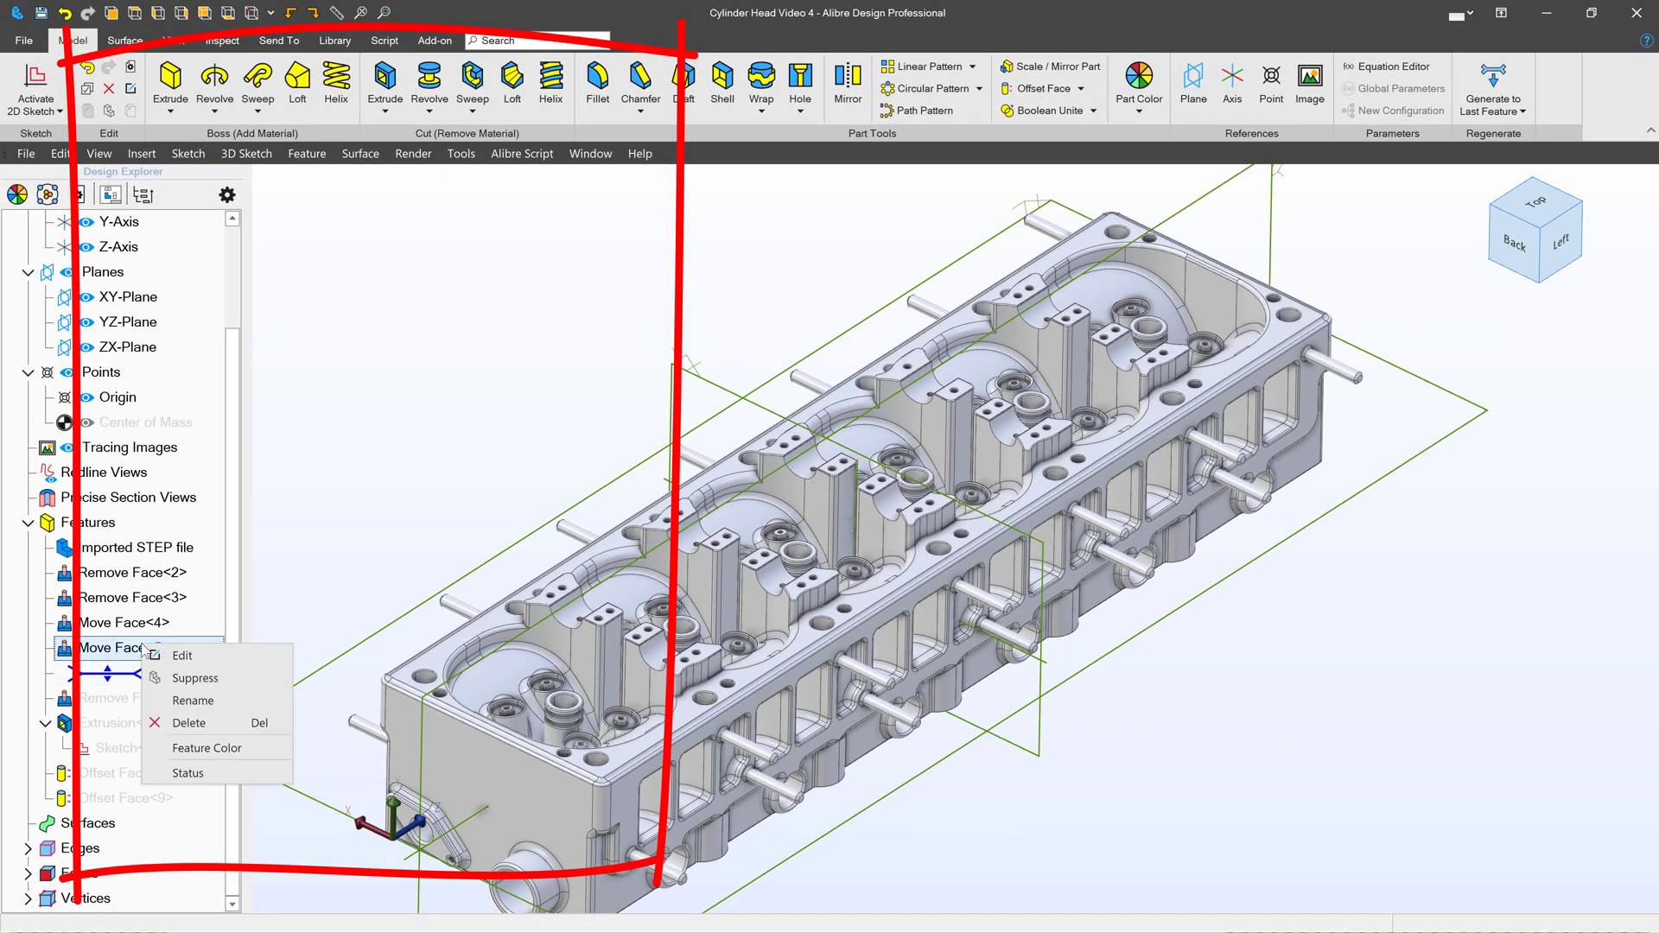
left_click(185, 655)
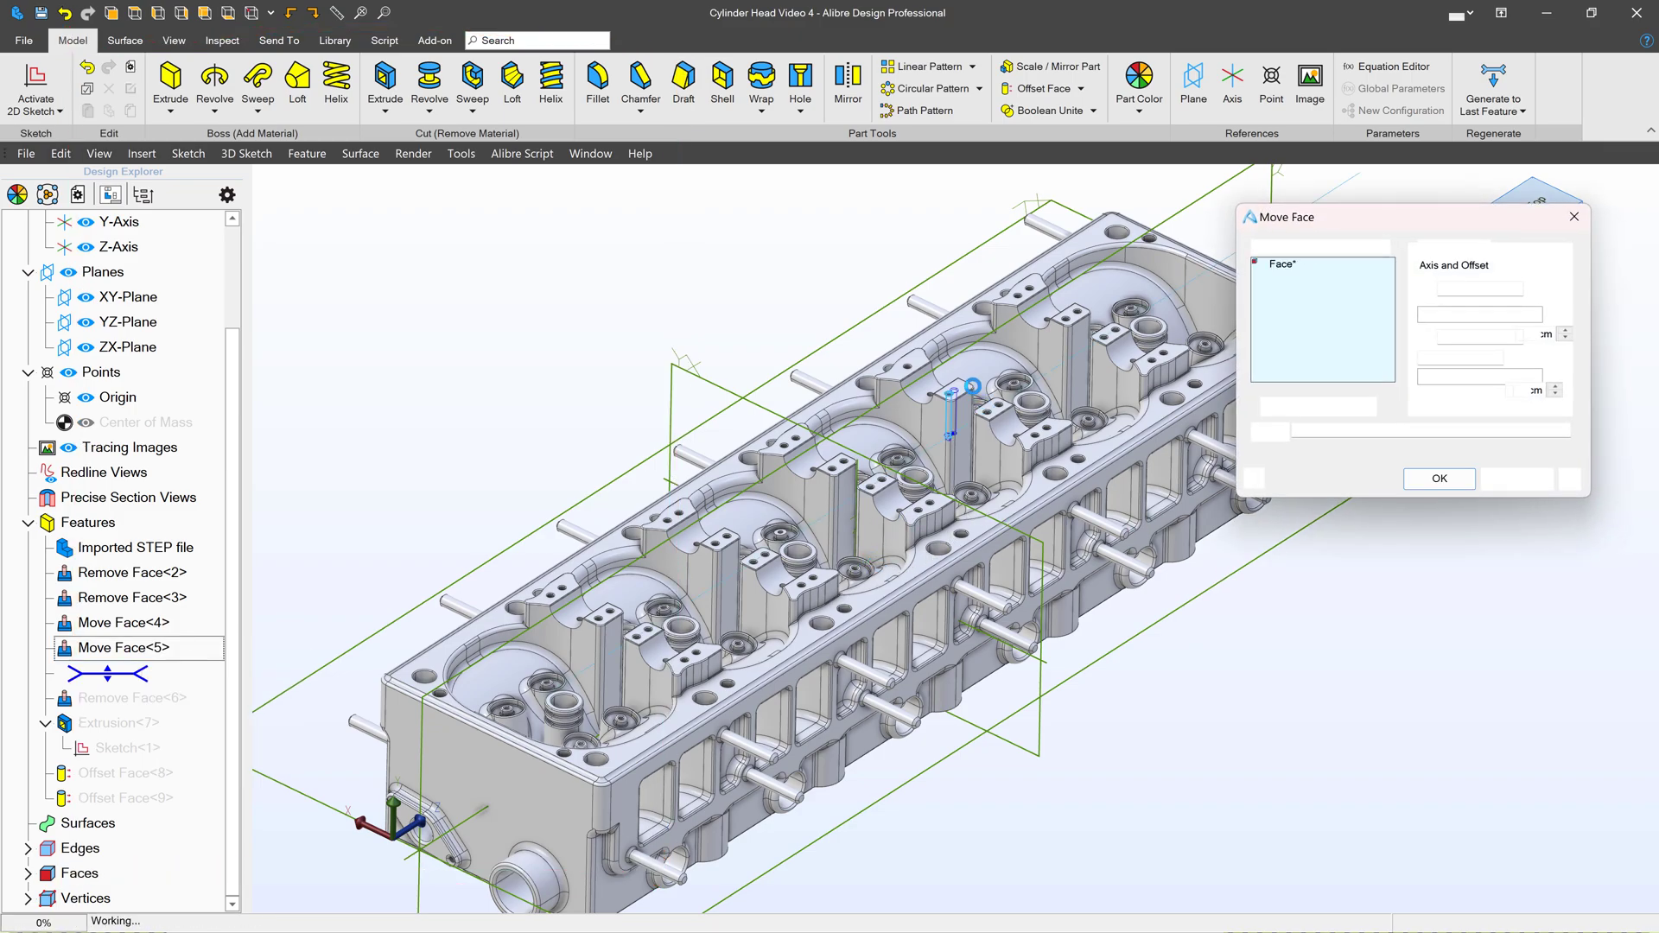
scroll(969, 394, "up", 5)
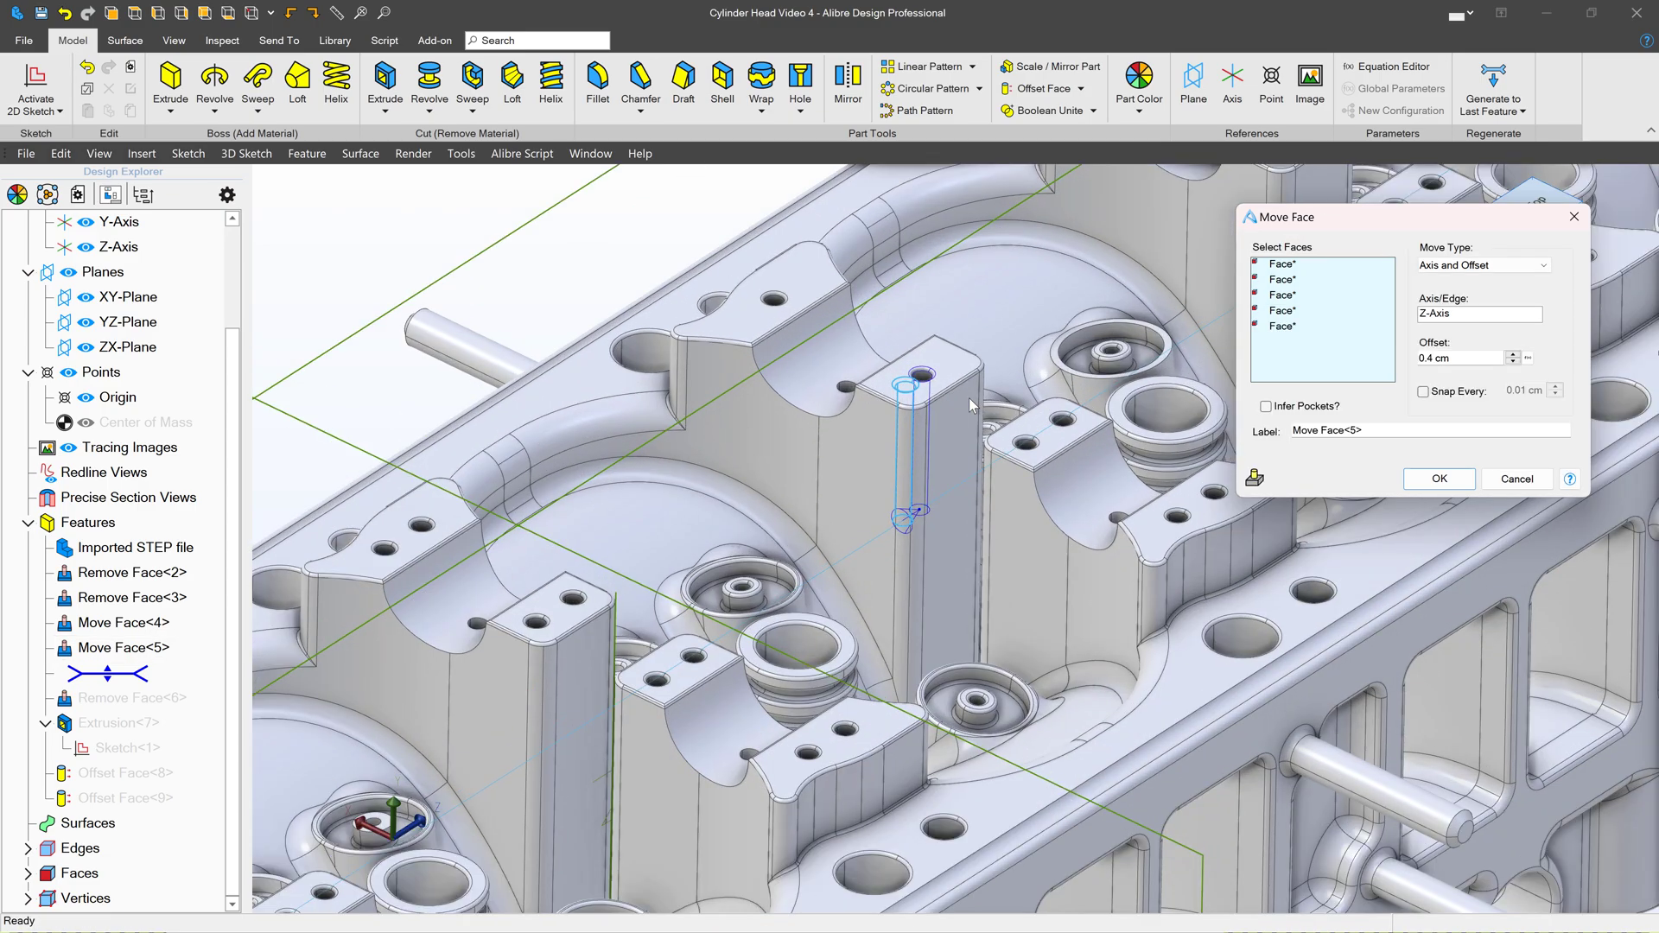
scroll(968, 398, "up", 3)
left_click(1469, 481)
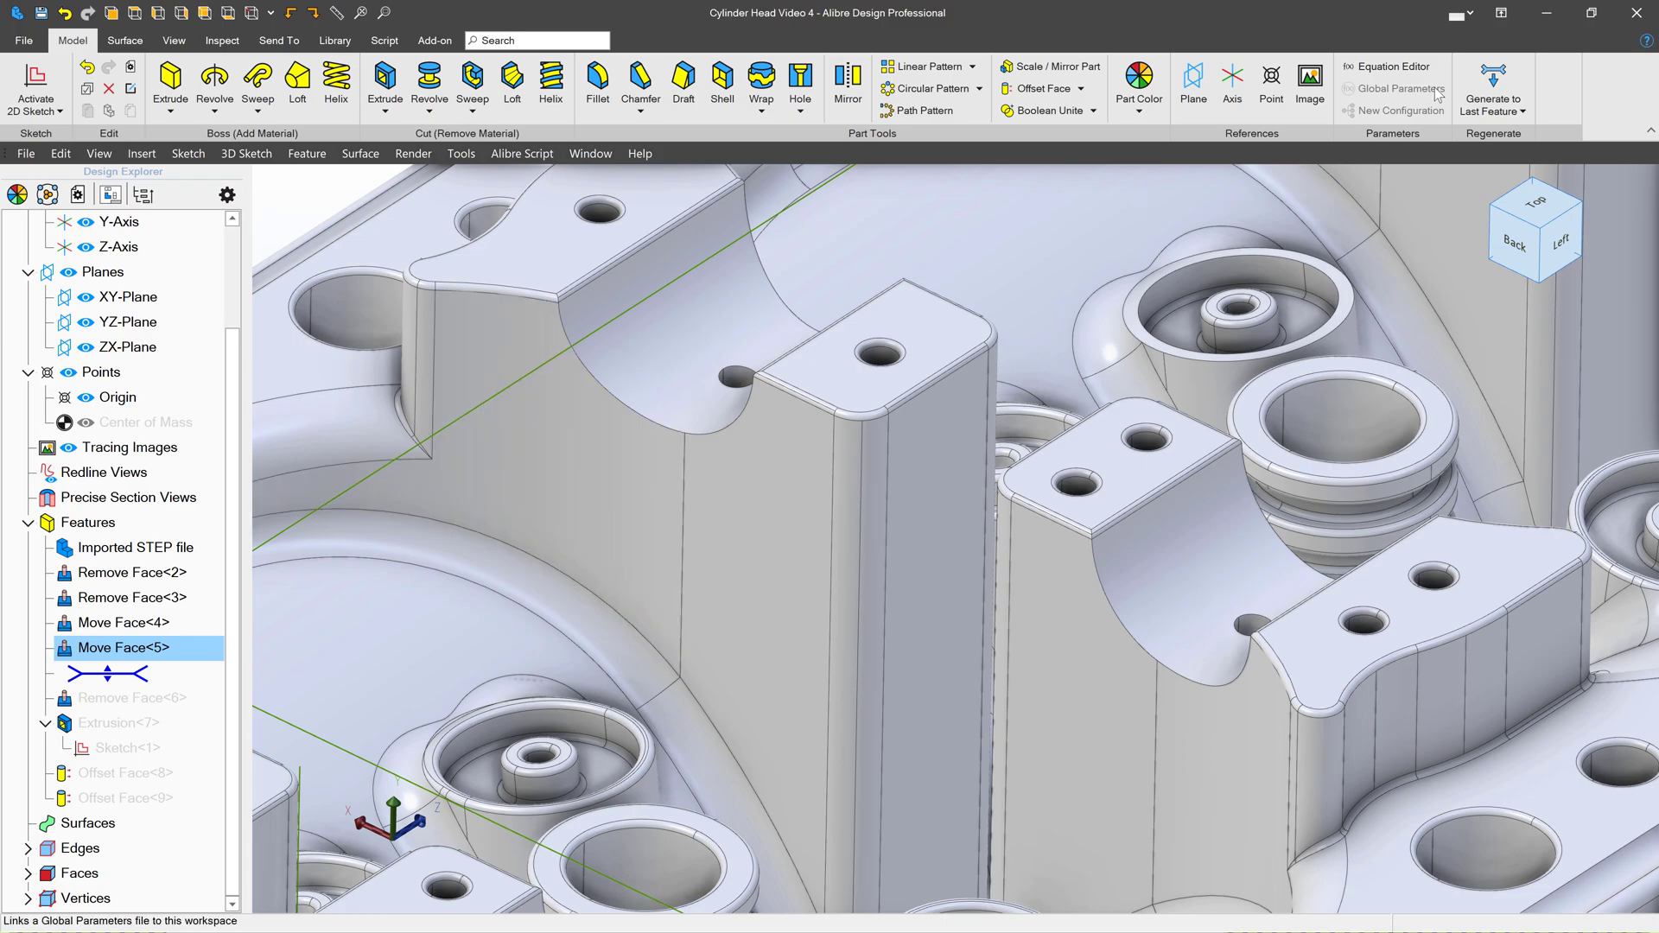
Regenerate the cylinder head to its last feature and review the complete part
left_click(1493, 86)
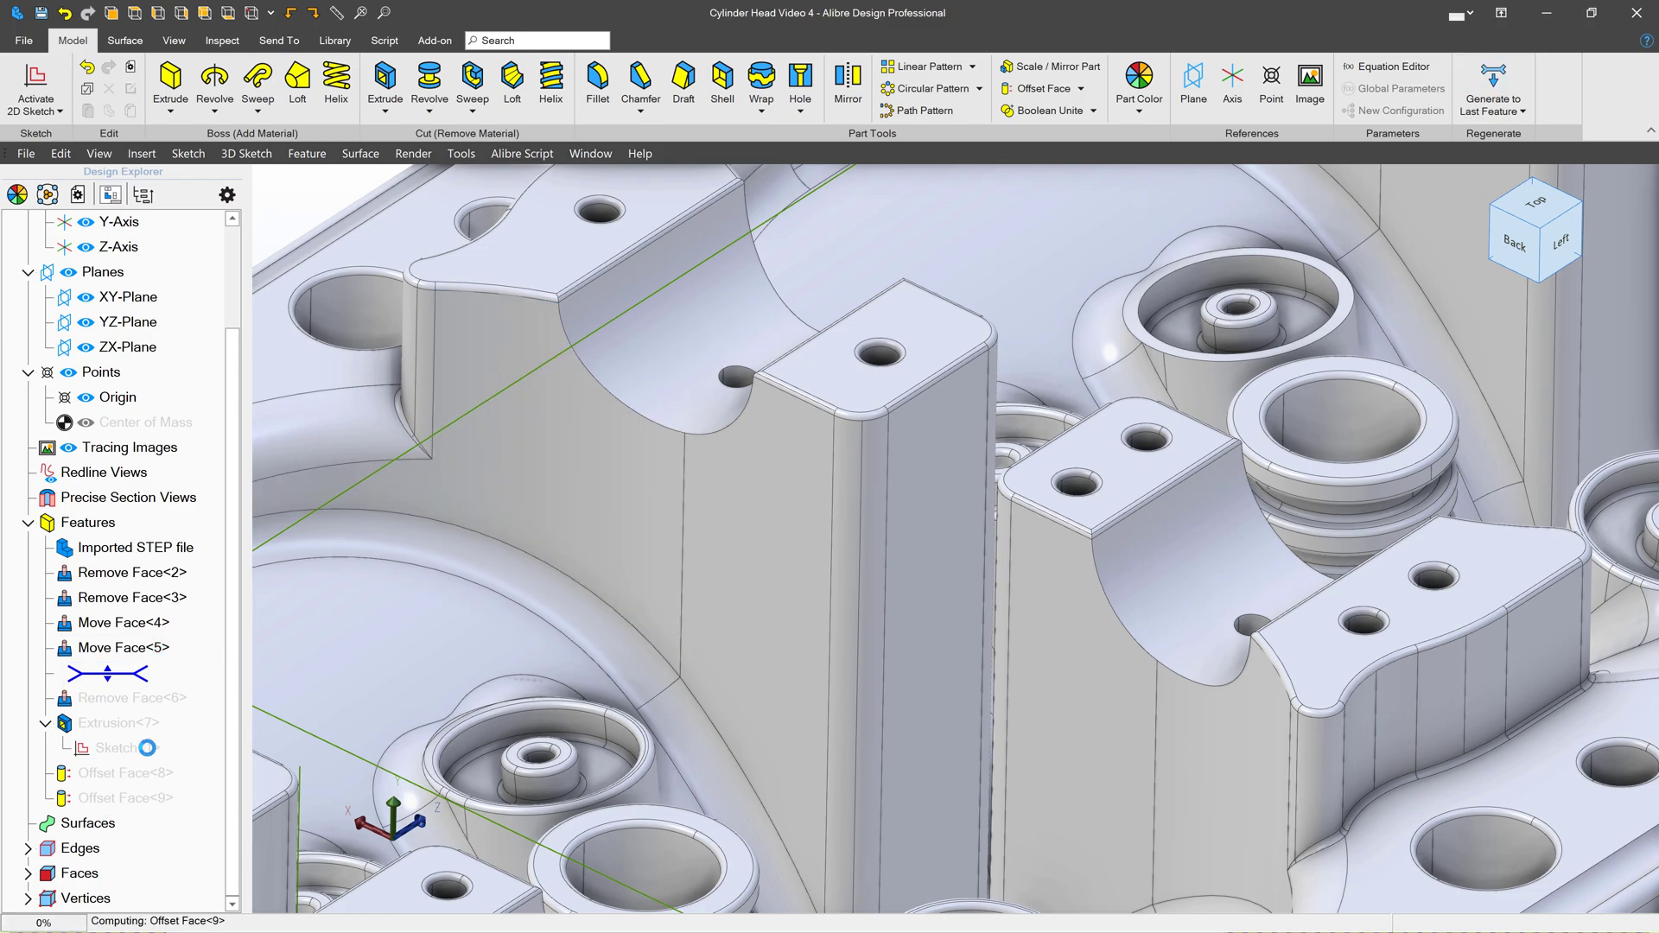
scroll(622, 675, "down", 8)
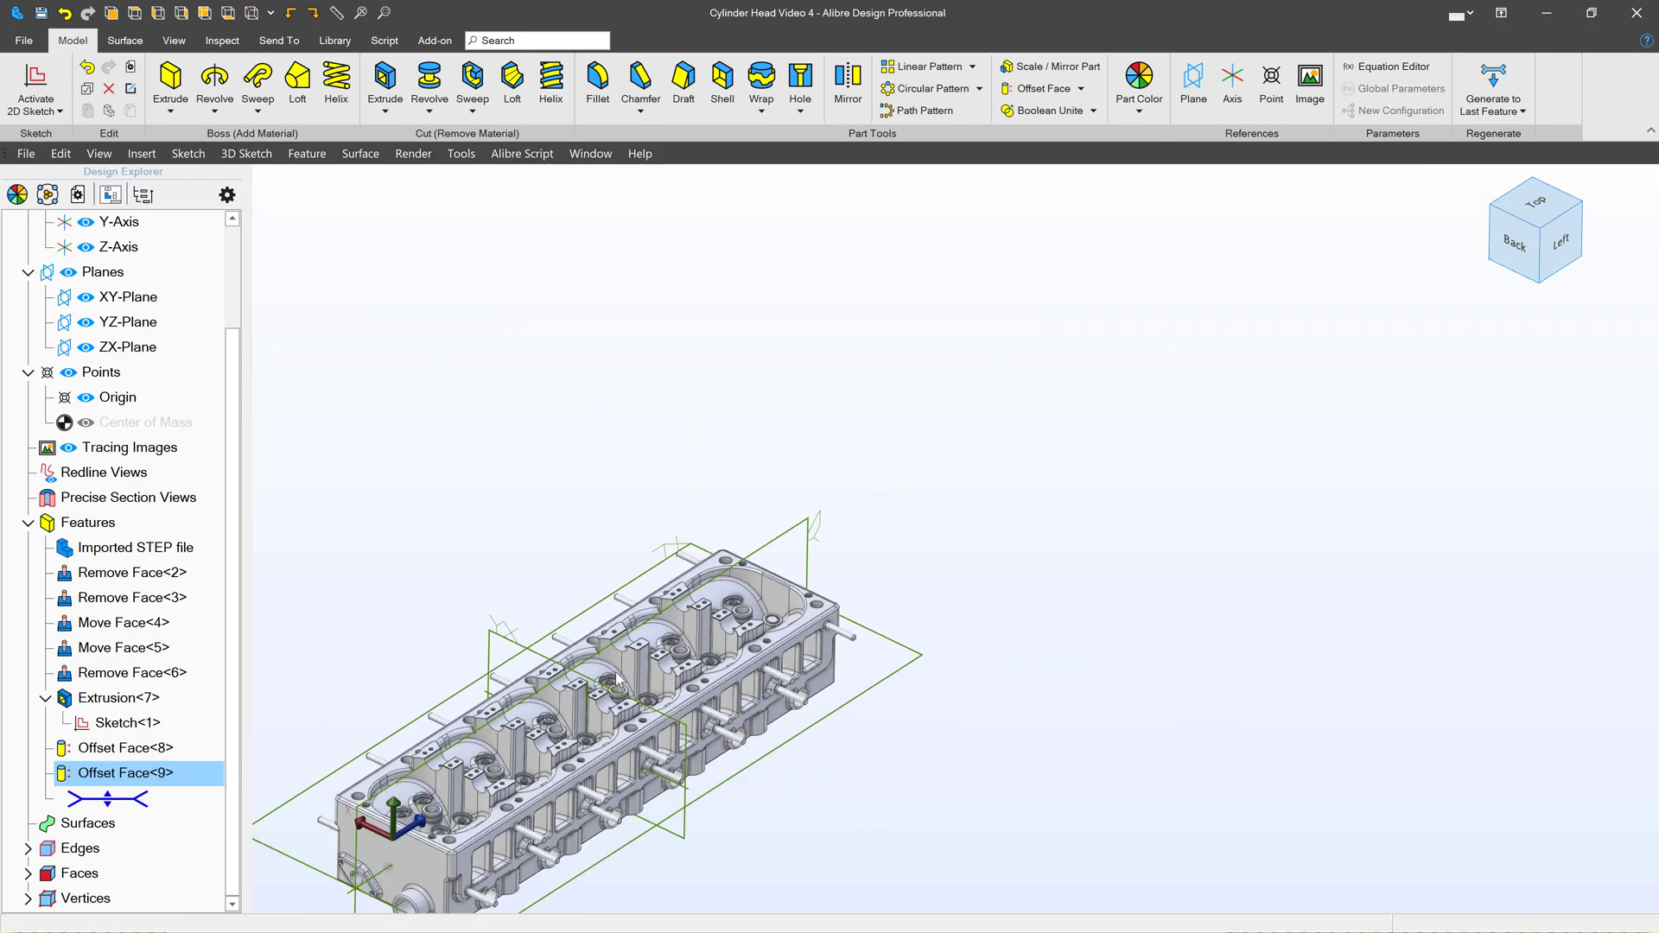
scroll(721, 743, "up", 5)
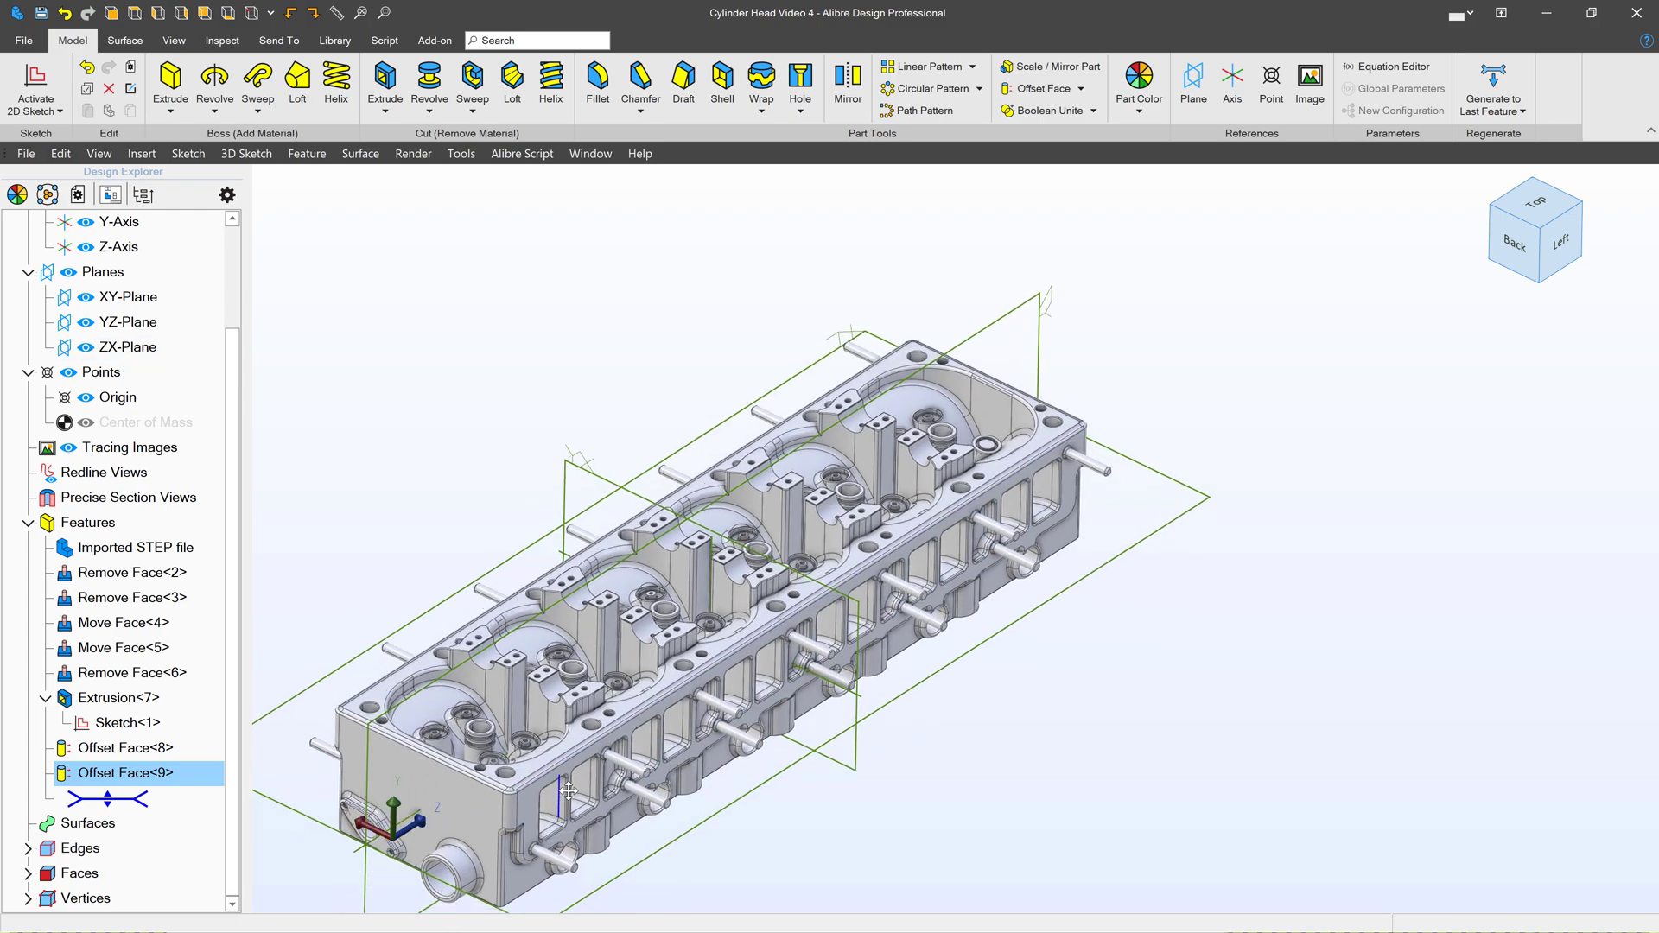
scroll(636, 667, "up", 2)
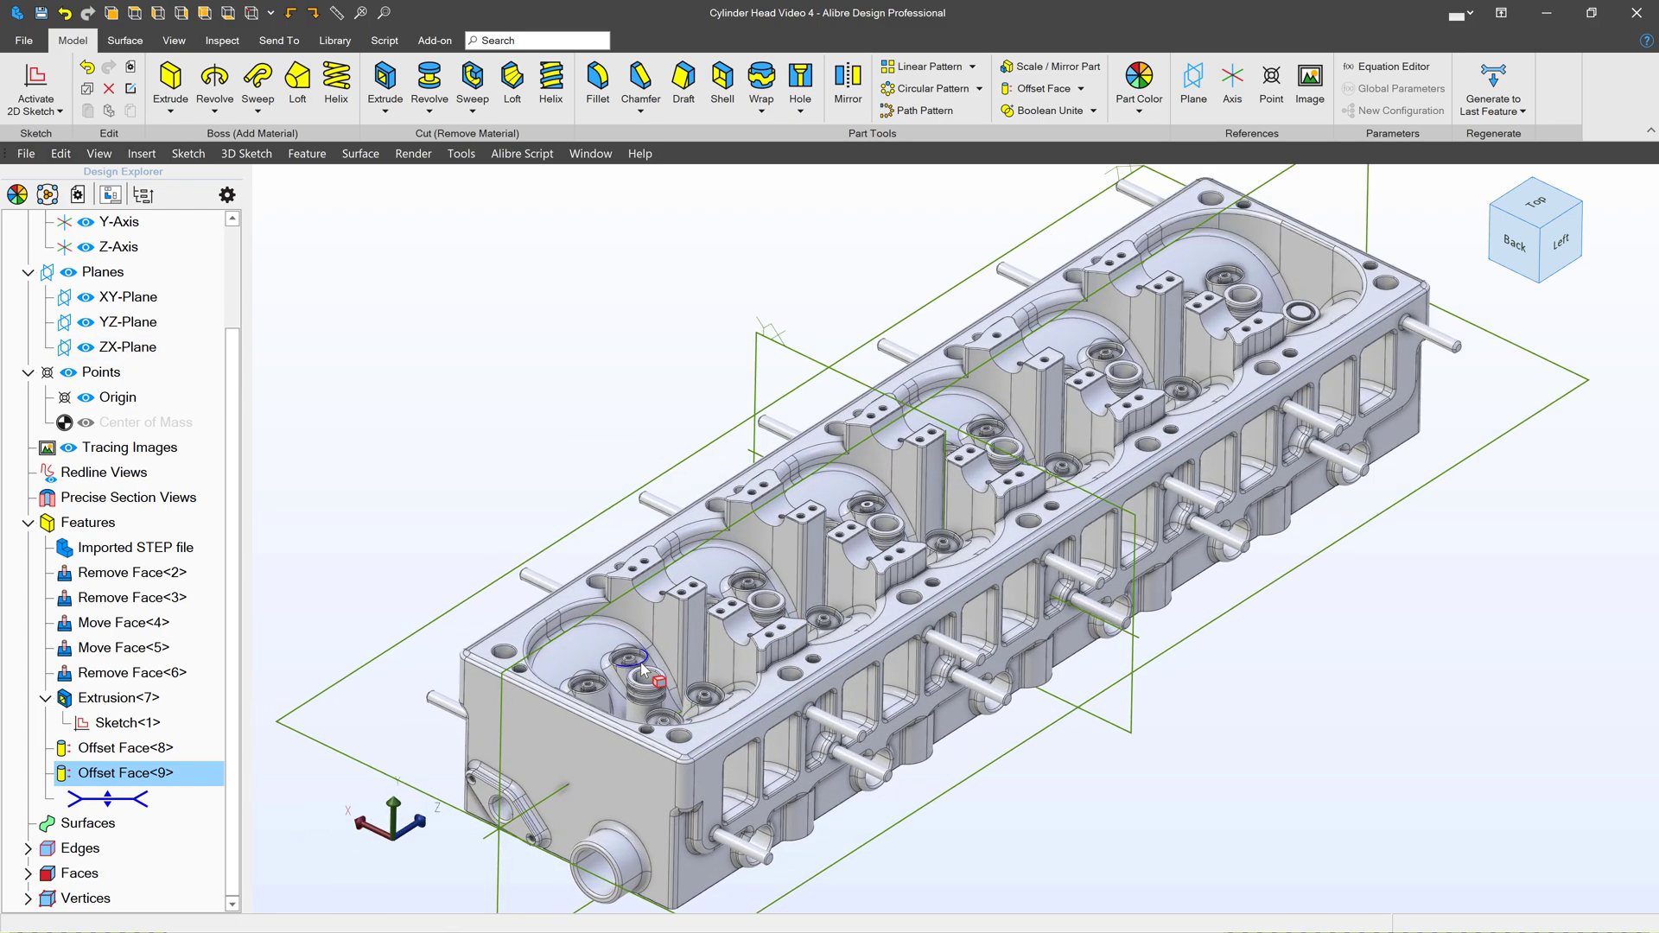